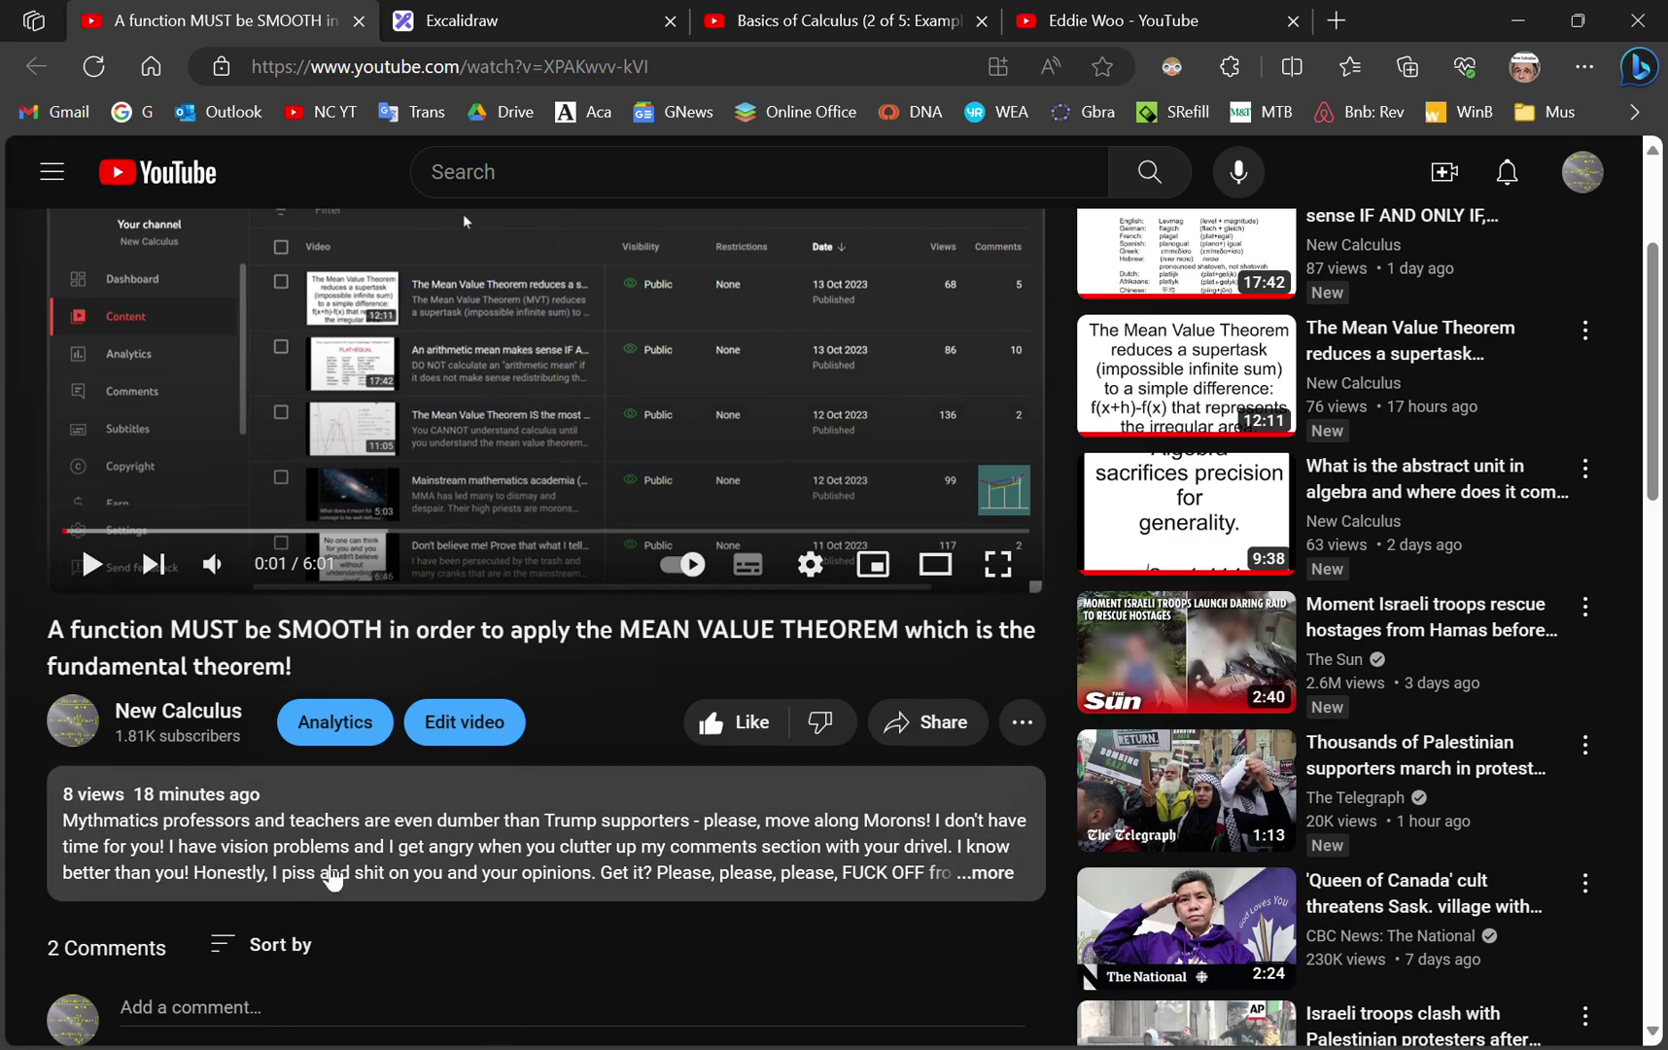
- Scroll up and down through the video's comments to find the pinned comment
{"action": "scroll", "coordinate": [428, 515], "scroll_direction": "down", "scroll_amount": 1}
{"action": "scroll", "coordinate": [438, 477], "scroll_direction": "up", "scroll_amount": 3}
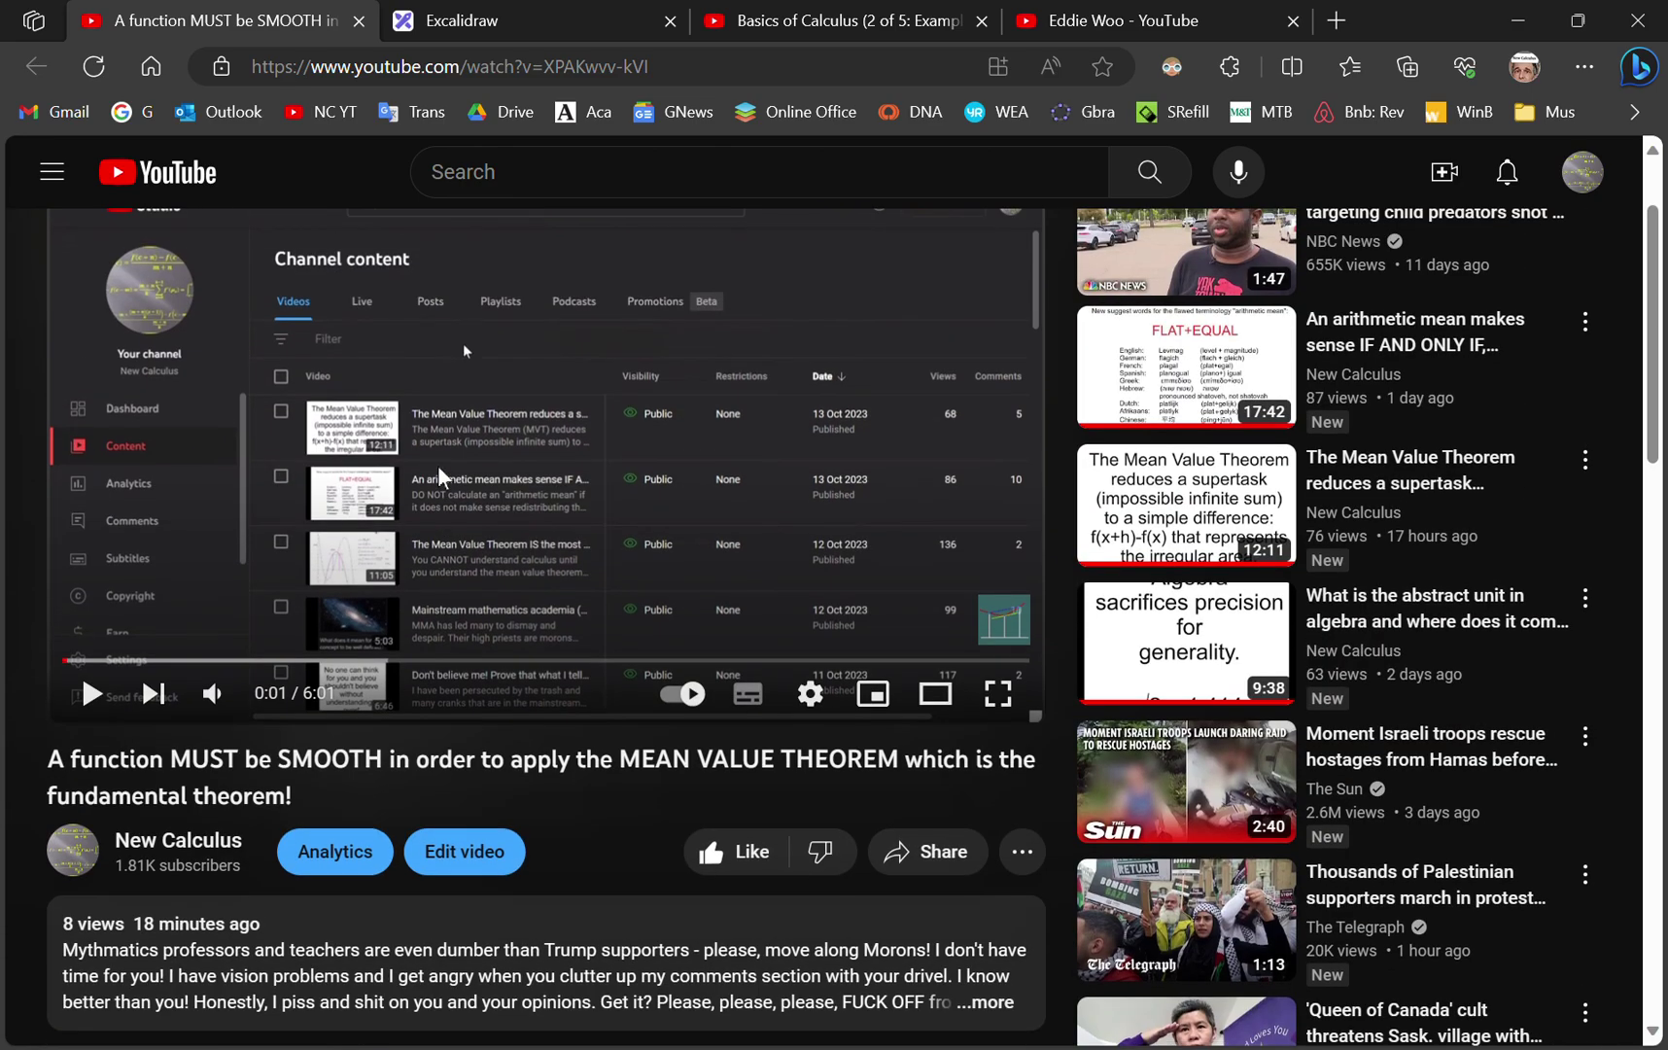
{"action": "scroll", "coordinate": [438, 467], "scroll_direction": "down", "scroll_amount": 7}
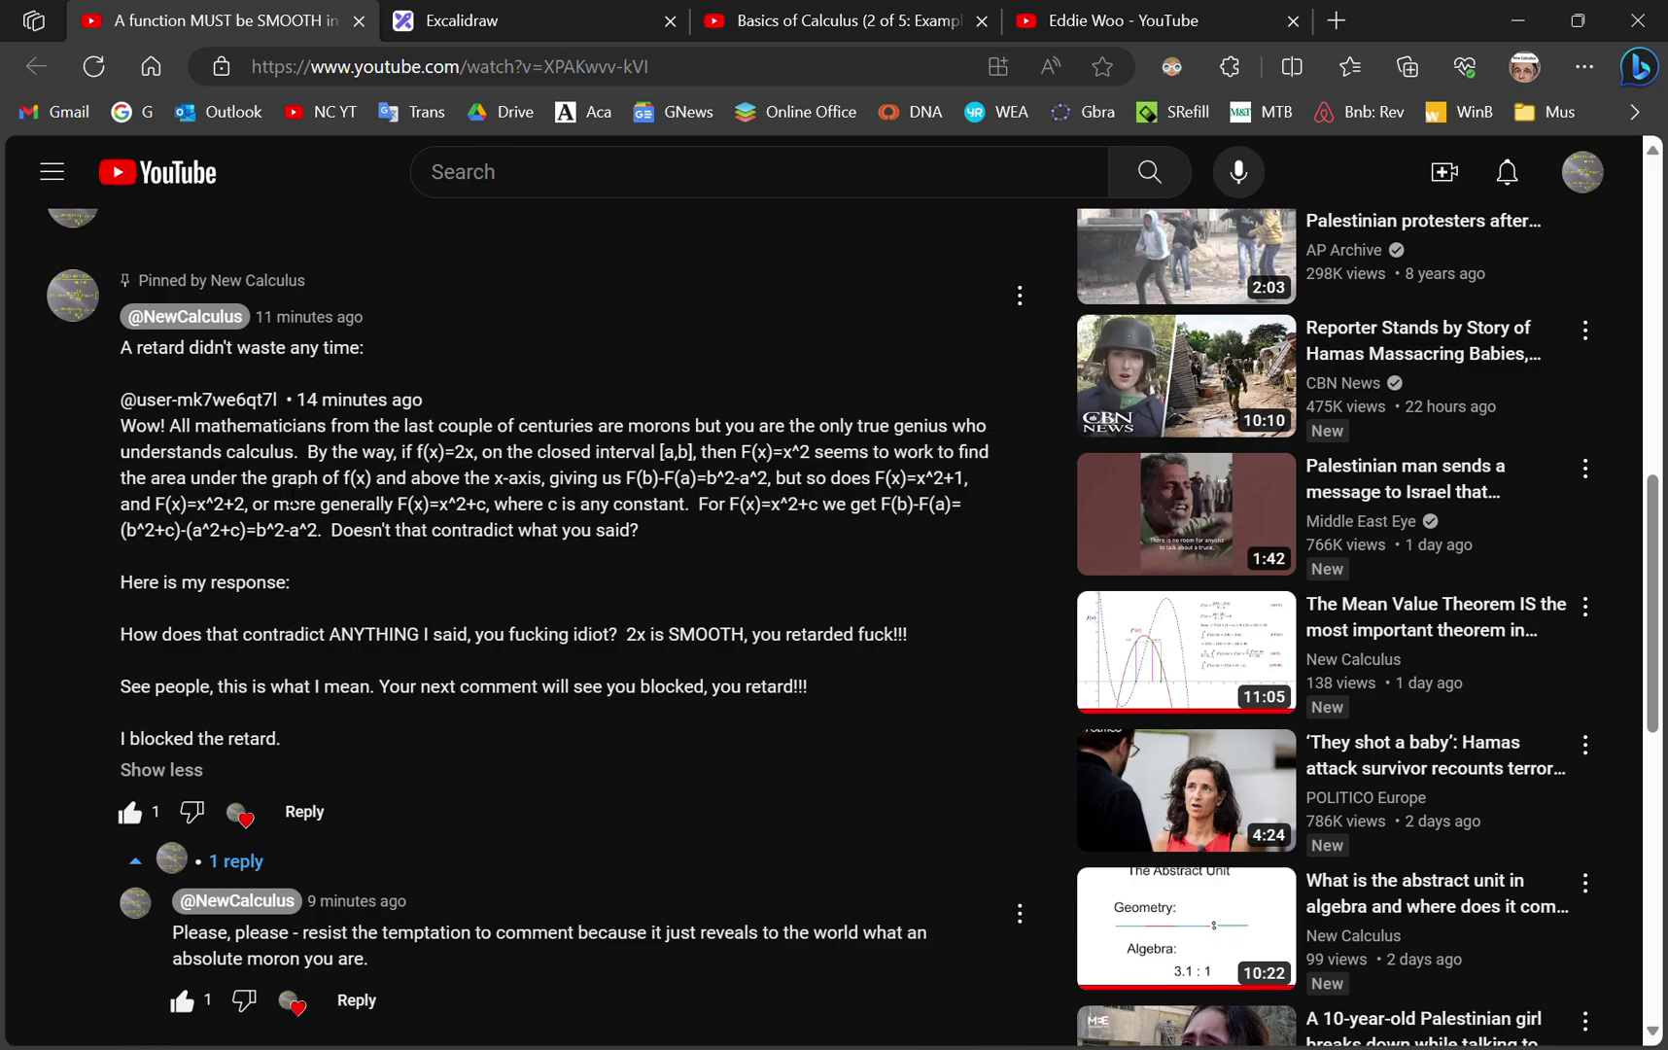
{"action": "scroll", "coordinate": [292, 503], "scroll_direction": "up", "scroll_amount": 3}
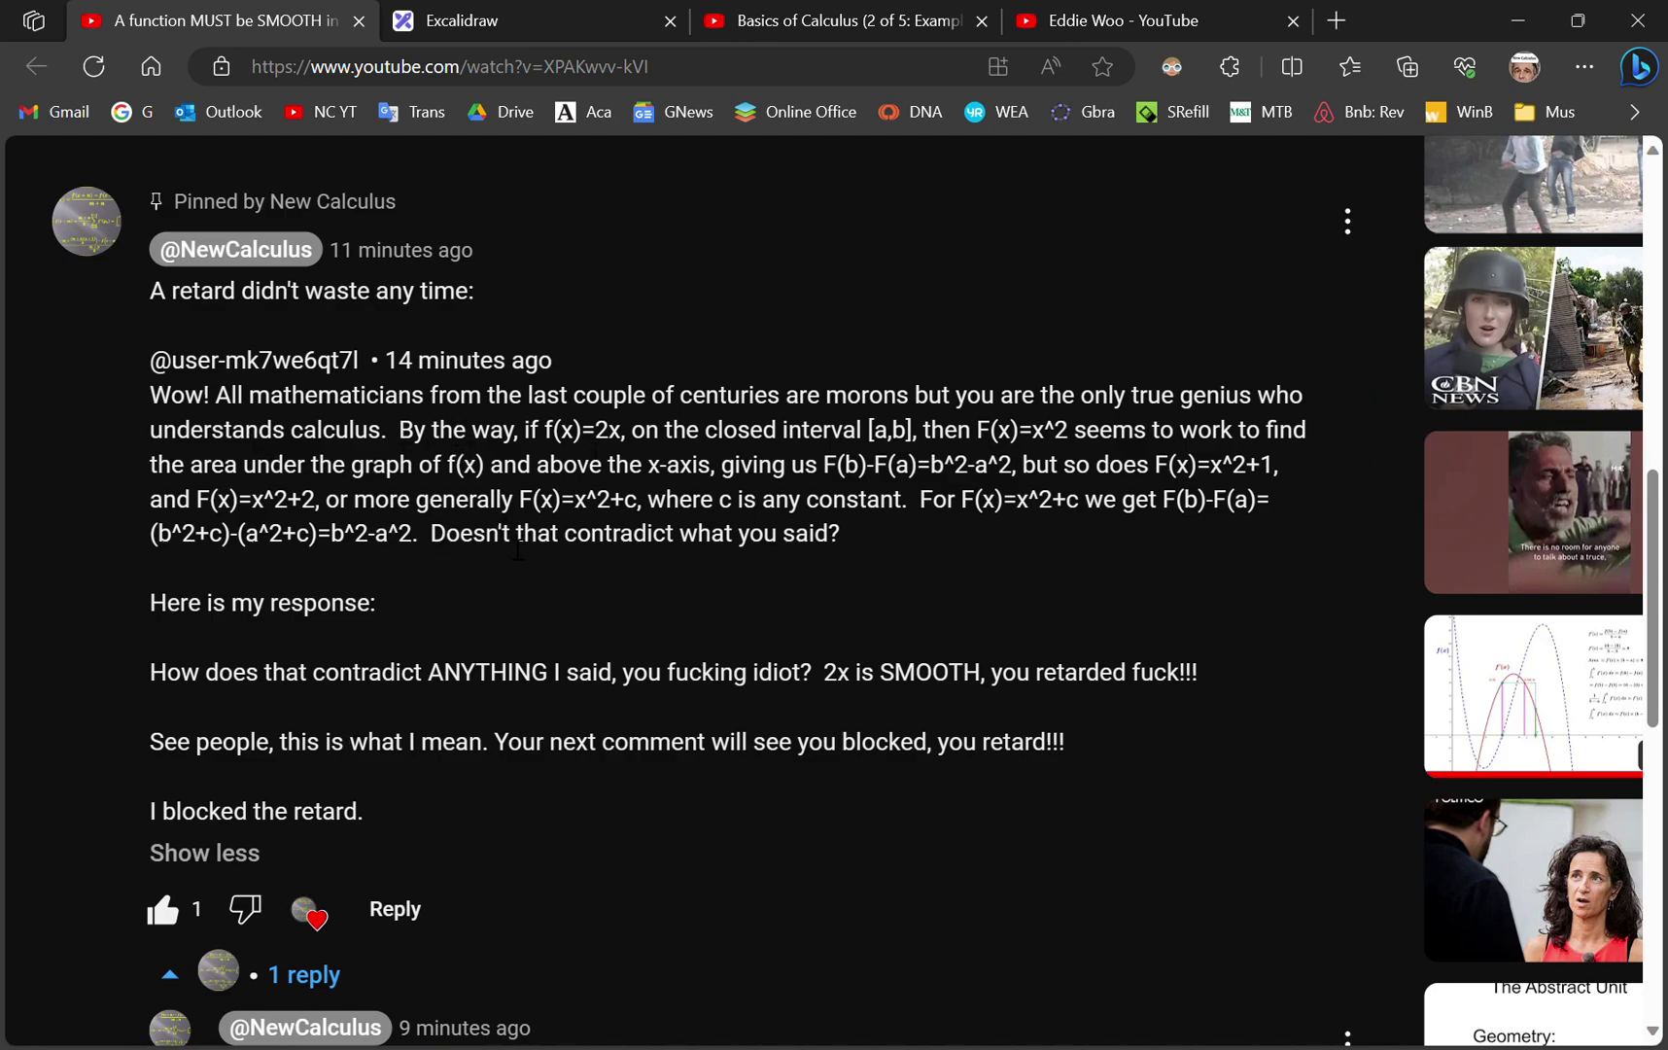
{"action": "scroll", "coordinate": [518, 552], "scroll_direction": "down", "scroll_amount": 4}
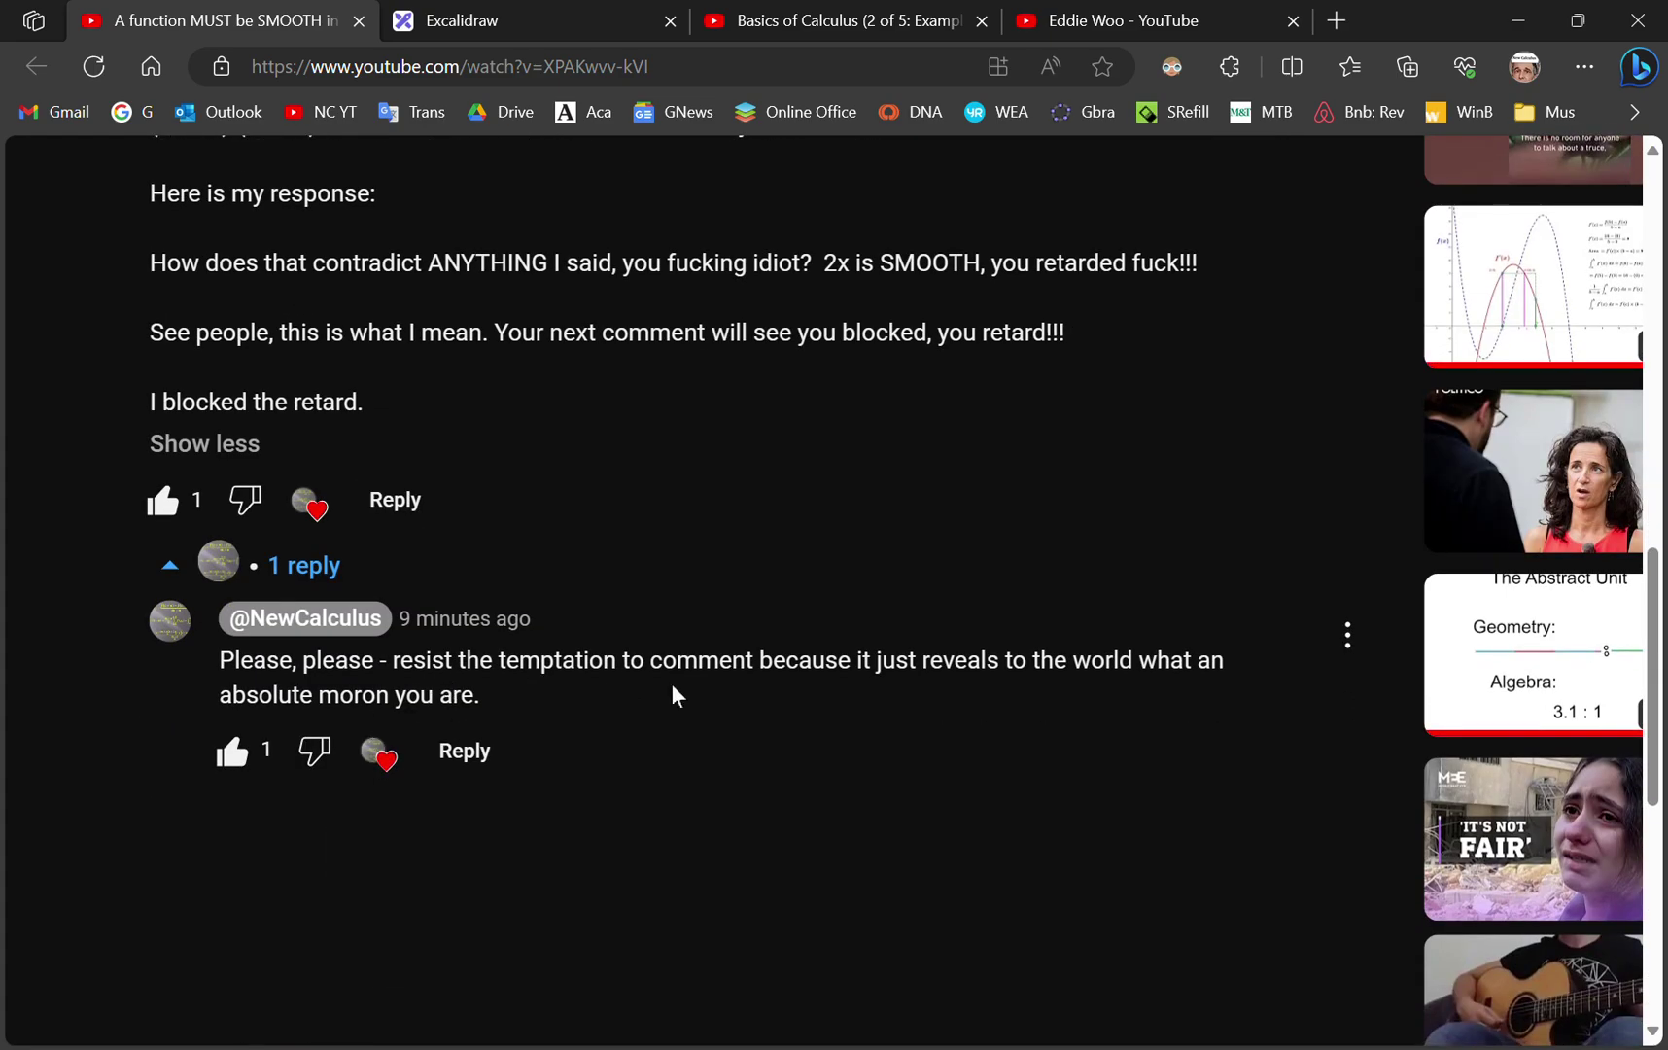
{"action": "scroll", "coordinate": [678, 695], "scroll_direction": "up", "scroll_amount": 6}
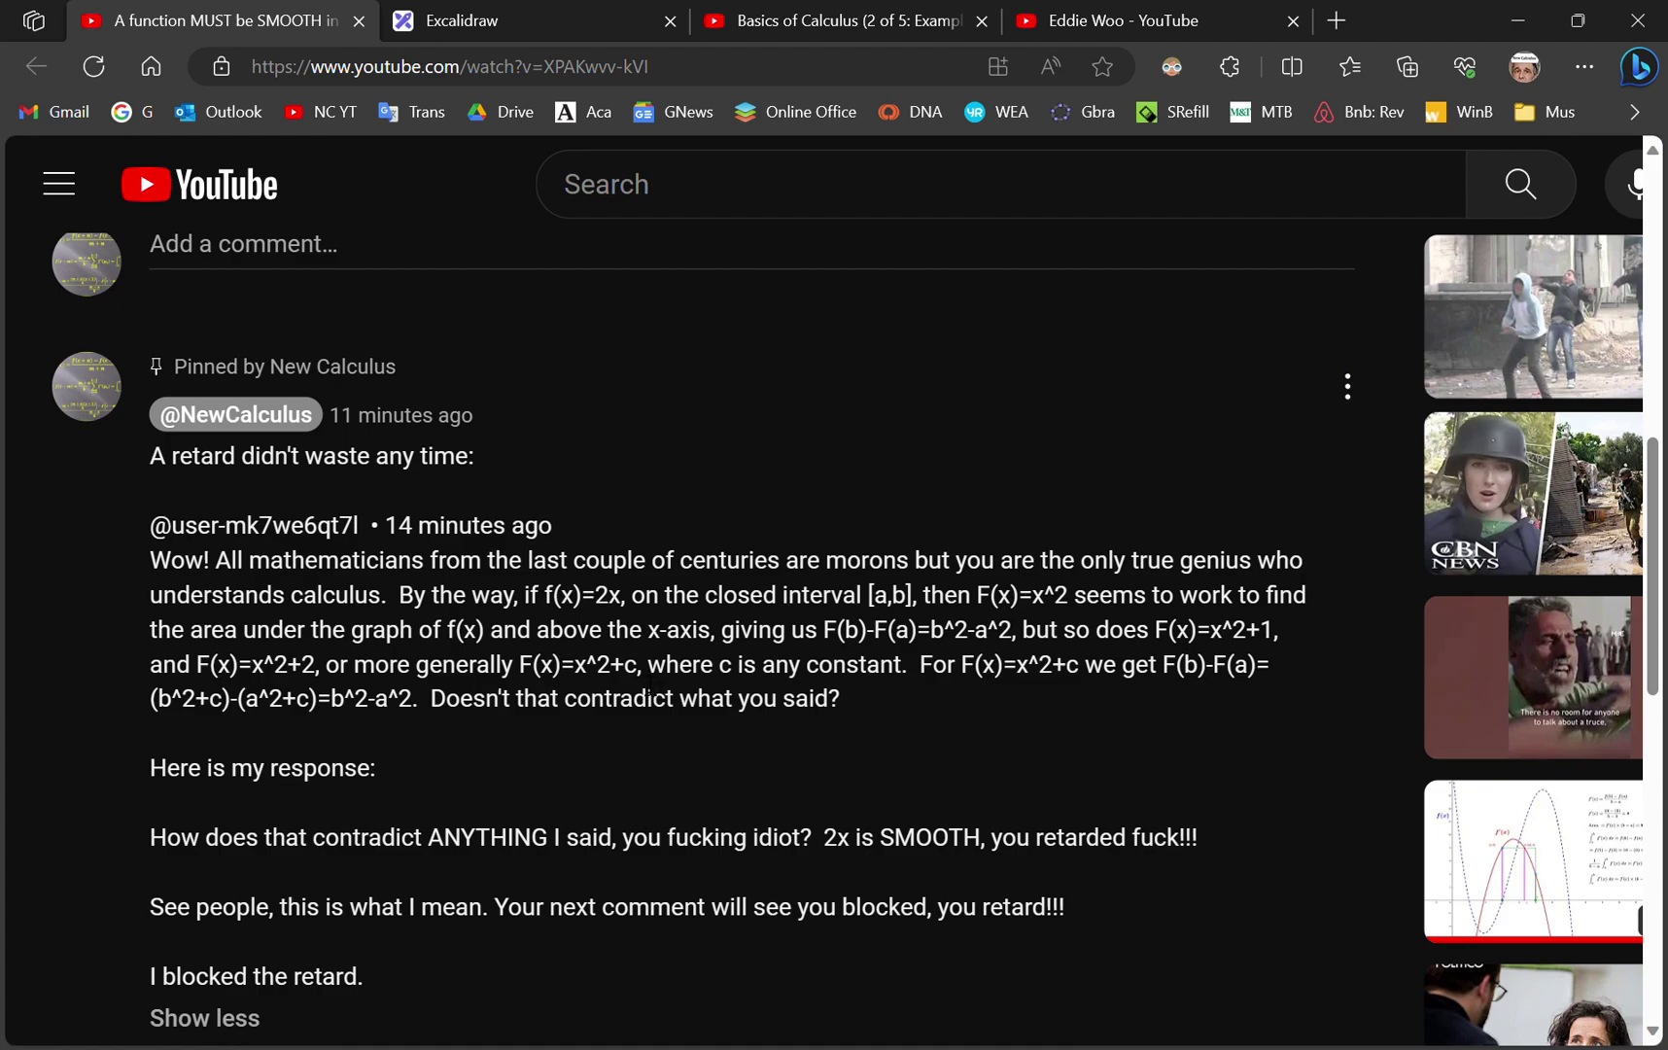
- Highlight F(x)=x^2+c in the pinned comment, then highlight just the +c
{"action": "left_click_drag", "start_coordinate": [638, 665], "coordinate": [520, 671]}
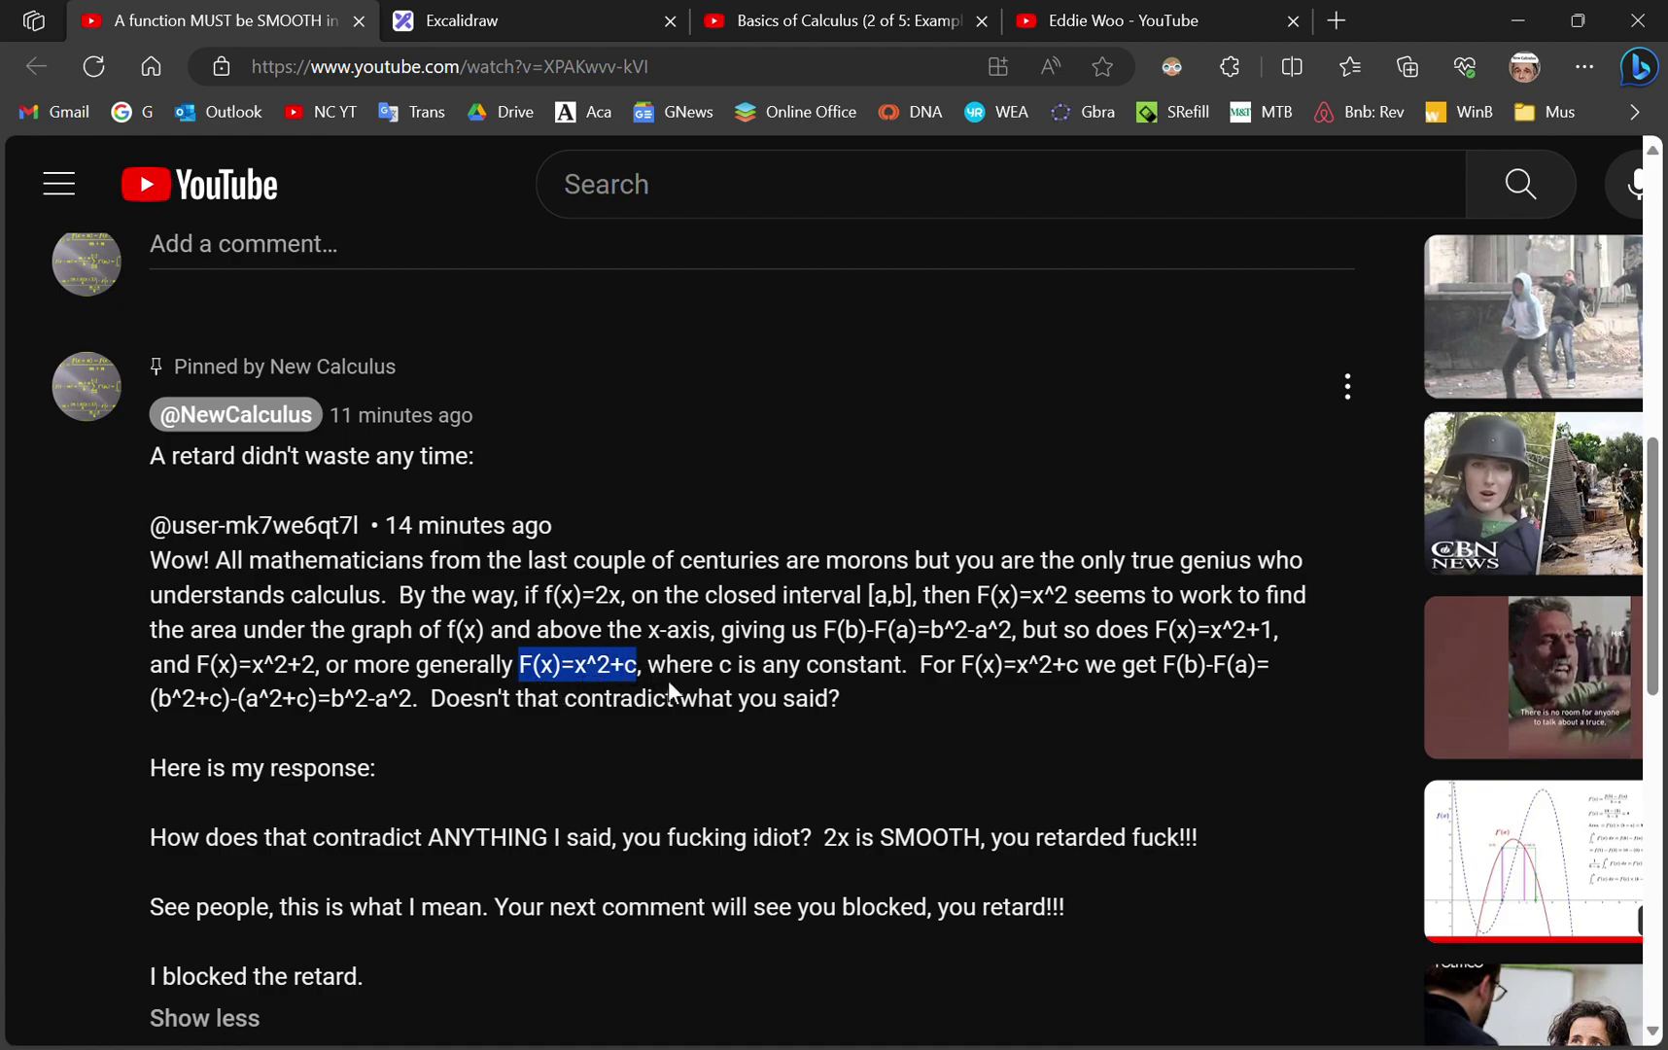
{"action": "left_click", "coordinate": [643, 749]}
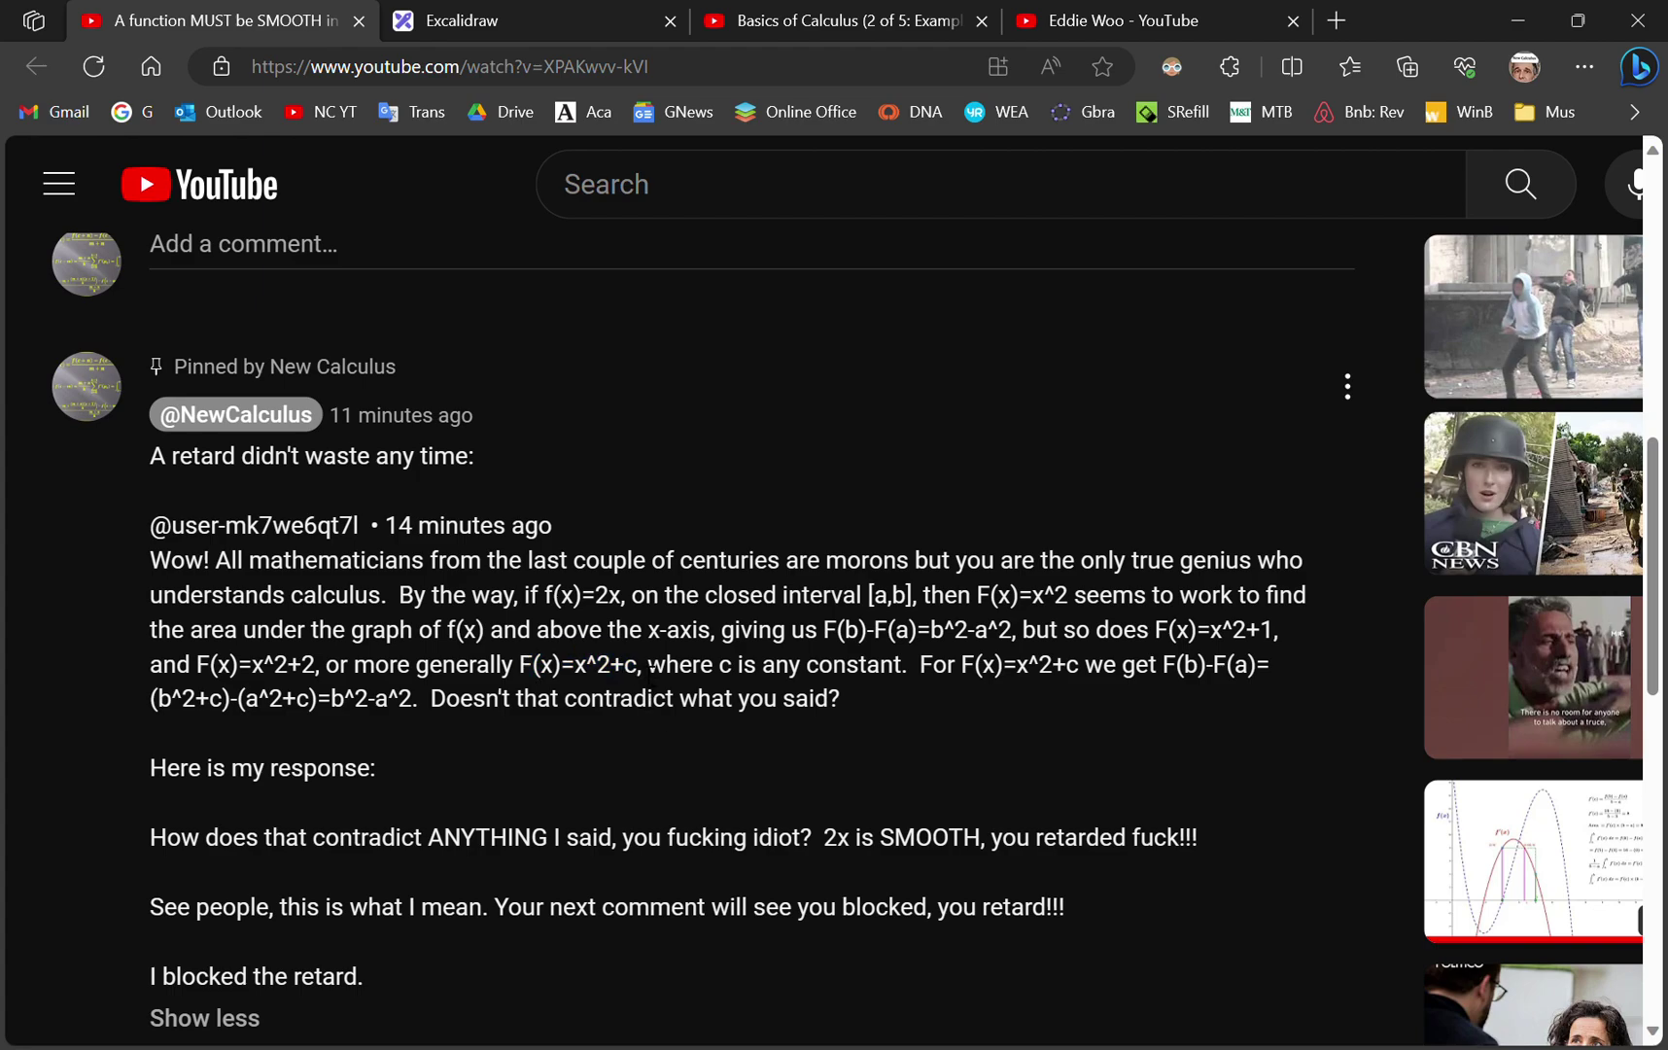
{"action": "left_click_drag", "start_coordinate": [610, 667], "coordinate": [633, 684]}
- Switch to Excalidraw and handwrite the numerator f(x+h) − f(x)
{"action": "left_click", "coordinate": [578, 20]}
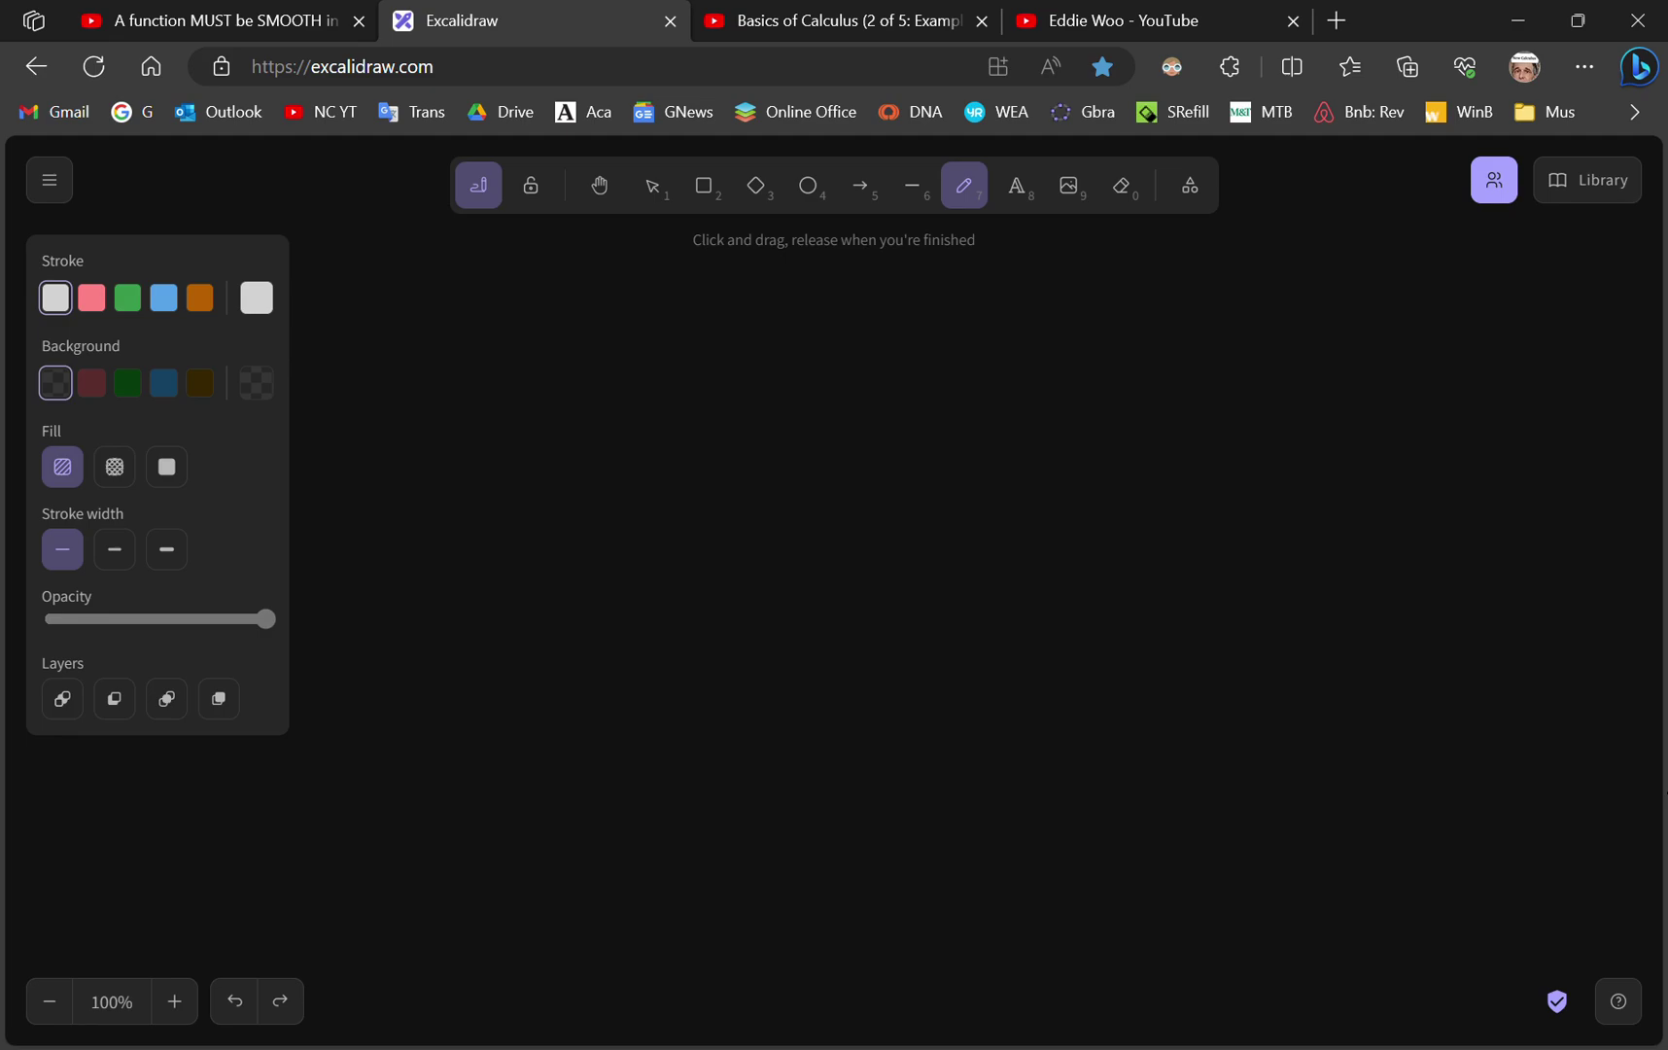
{"action": "mouse_move", "coordinate": [530, 335]}
{"action": "left_mouse_down"}
{"action": "mouse_move", "coordinate": [504, 310]}
{"action": "mouse_move", "coordinate": [525, 418]}
{"action": "mouse_move", "coordinate": [531, 354]}
{"action": "mouse_move", "coordinate": [611, 373]}
{"action": "left_mouse_up"}
{"action": "mouse_move", "coordinate": [637, 328]}
{"action": "left_mouse_down"}
{"action": "mouse_move", "coordinate": [612, 369]}
{"action": "mouse_move", "coordinate": [684, 348]}
{"action": "mouse_move", "coordinate": [676, 379]}
{"action": "left_mouse_up"}
{"action": "mouse_move", "coordinate": [687, 309]}
{"action": "left_mouse_down"}
{"action": "mouse_move", "coordinate": [694, 350]}
{"action": "mouse_move", "coordinate": [729, 369]}
{"action": "left_mouse_up"}
{"action": "mouse_move", "coordinate": [718, 288]}
{"action": "left_mouse_down"}
{"action": "mouse_move", "coordinate": [759, 335]}
{"action": "mouse_move", "coordinate": [750, 376]}
{"action": "left_mouse_up"}
{"action": "mouse_move", "coordinate": [799, 345]}
{"action": "left_mouse_down"}
{"action": "mouse_move", "coordinate": [875, 372]}
{"action": "mouse_move", "coordinate": [882, 326]}
{"action": "left_mouse_up"}
{"action": "left_click_drag", "start_coordinate": [921, 300], "coordinate": [916, 345]}
{"action": "left_click_drag", "start_coordinate": [935, 309], "coordinate": [948, 340]}
{"action": "left_click_drag", "start_coordinate": [984, 291], "coordinate": [988, 320]}
{"action": "left_click_drag", "start_coordinate": [1029, 292], "coordinate": [1040, 327]}
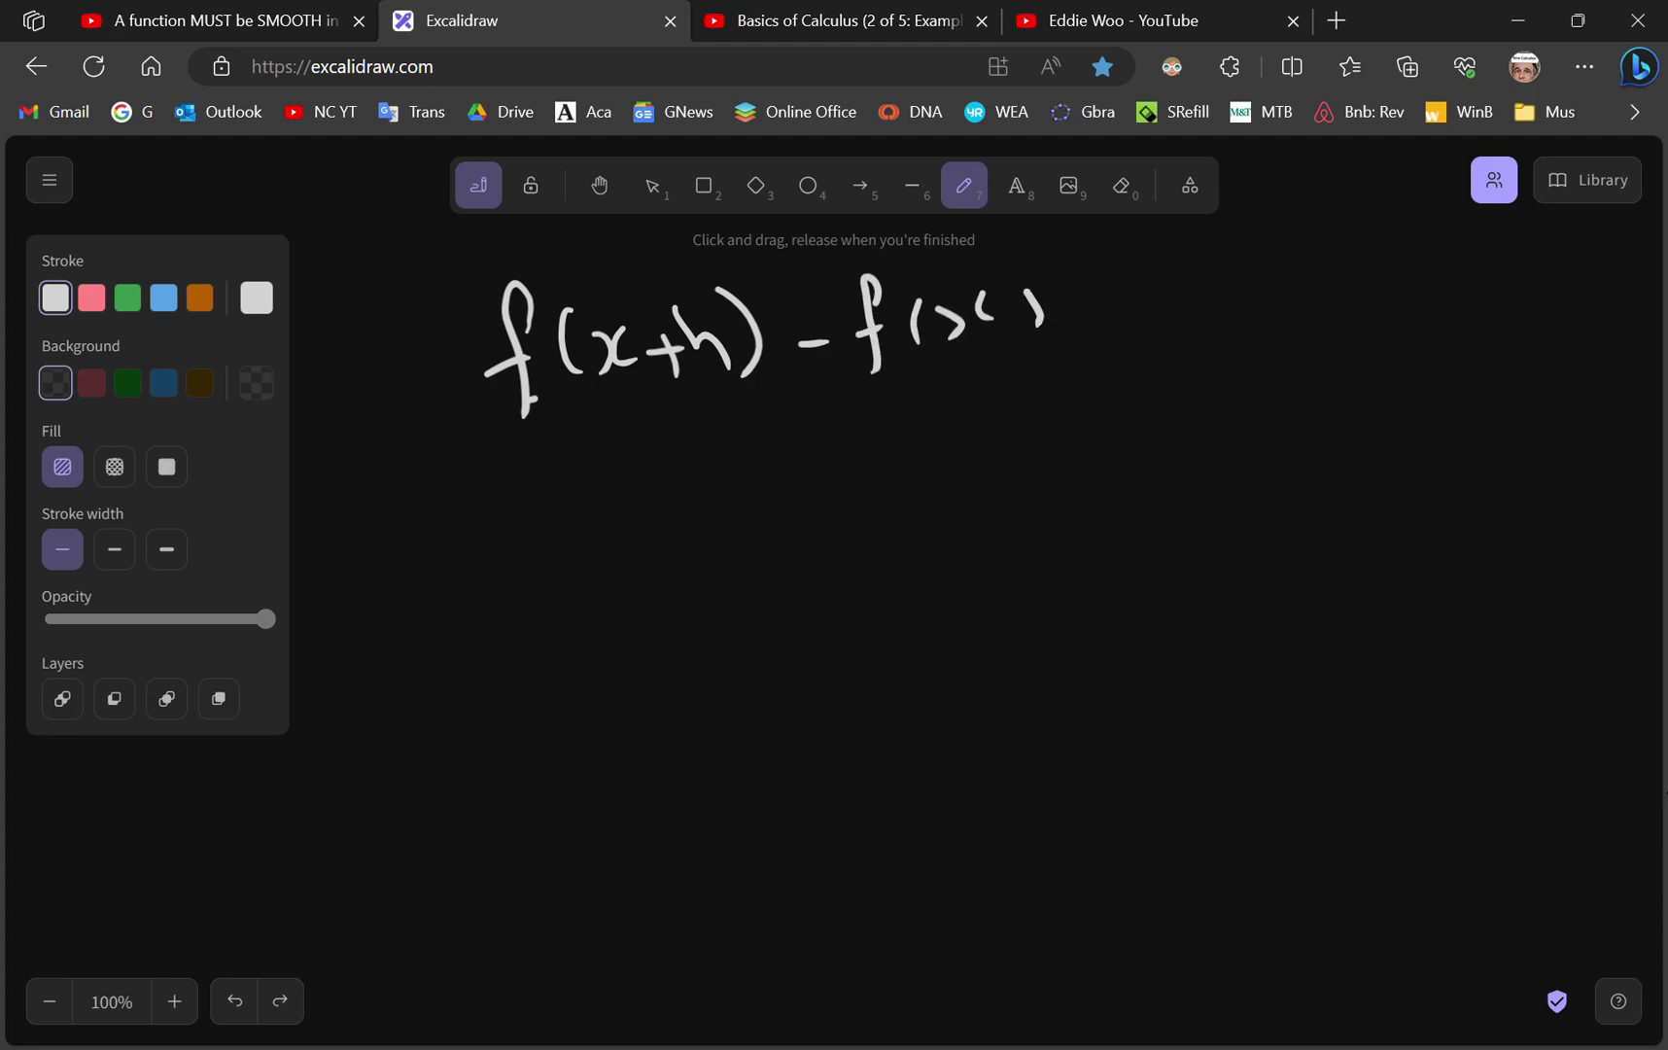
- Draw the fraction line, write h beneath it, and begin = f'( on the right
{"action": "left_click_drag", "start_coordinate": [529, 397], "coordinate": [1087, 370]}
{"action": "left_click_drag", "start_coordinate": [1021, 285], "coordinate": [1023, 352]}
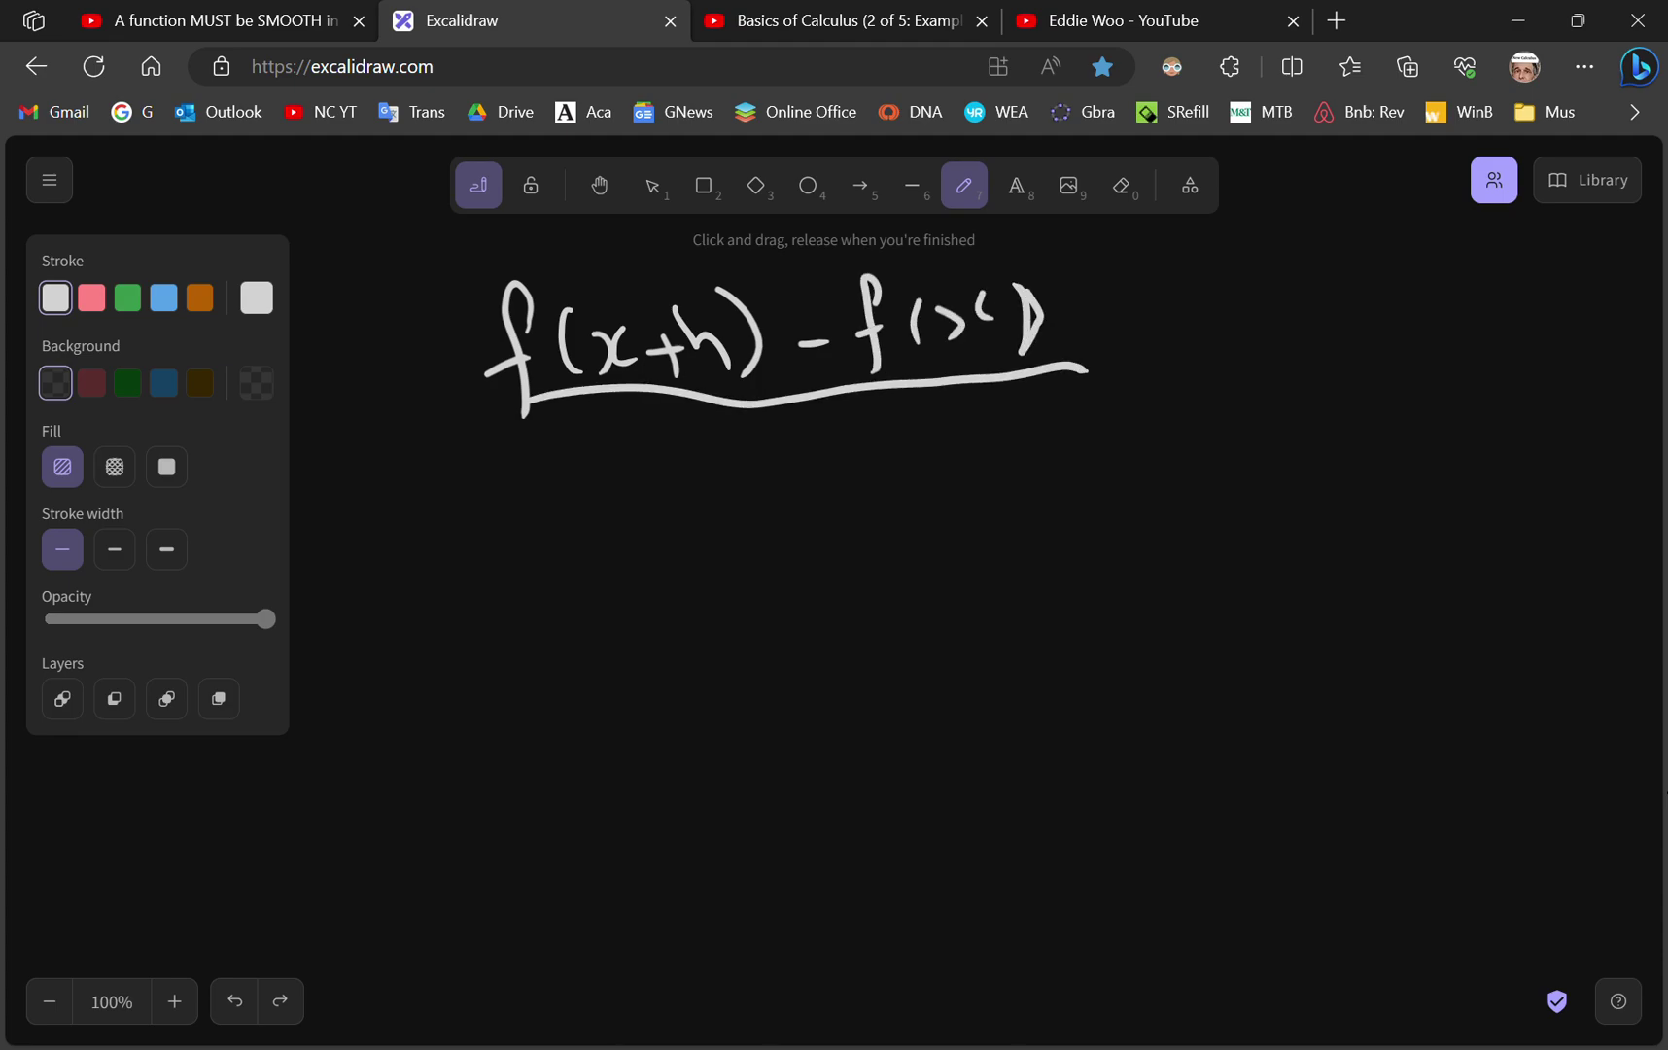
{"action": "left_click_drag", "start_coordinate": [795, 424], "coordinate": [846, 462]}
{"action": "left_click_drag", "start_coordinate": [1114, 346], "coordinate": [1144, 337]}
{"action": "left_click_drag", "start_coordinate": [1126, 373], "coordinate": [1150, 364]}
{"action": "mouse_move", "coordinate": [1205, 326]}
{"action": "left_mouse_down"}
{"action": "mouse_move", "coordinate": [1227, 316]}
{"action": "mouse_move", "coordinate": [1223, 404]}
{"action": "left_mouse_up"}
{"action": "left_click_drag", "start_coordinate": [1192, 374], "coordinate": [1215, 356]}
{"action": "left_click_drag", "start_coordinate": [1271, 276], "coordinate": [1266, 320]}
{"action": "mouse_move", "coordinate": [1283, 336]}
{"action": "left_mouse_down"}
{"action": "mouse_move", "coordinate": [1280, 379]}
{"action": "mouse_move", "coordinate": [1316, 371]}
{"action": "left_mouse_up"}
- Complete f'(x) and add a plus sign after it
{"action": "left_click_drag", "start_coordinate": [1348, 327], "coordinate": [1347, 362]}
{"action": "left_click_drag", "start_coordinate": [1368, 328], "coordinate": [1373, 384]}
{"action": "left_click_drag", "start_coordinate": [1405, 342], "coordinate": [1456, 327]}
{"action": "left_click_drag", "start_coordinate": [1437, 307], "coordinate": [1439, 364]}
{"action": "left_click_drag", "start_coordinate": [1502, 276], "coordinate": [1518, 356]}
- Write Q(x,h) after the plus sign and start an integral sign below the fraction
{"action": "mouse_move", "coordinate": [1543, 285]}
{"action": "left_mouse_down"}
{"action": "mouse_move", "coordinate": [1537, 338]}
{"action": "mouse_move", "coordinate": [1555, 341]}
{"action": "left_mouse_up"}
{"action": "mouse_move", "coordinate": [1588, 301]}
{"action": "left_mouse_down"}
{"action": "mouse_move", "coordinate": [1579, 336]}
{"action": "mouse_move", "coordinate": [1594, 343]}
{"action": "left_mouse_up"}
{"action": "mouse_move", "coordinate": [1616, 278]}
{"action": "left_mouse_down"}
{"action": "mouse_move", "coordinate": [1611, 309]}
{"action": "mouse_move", "coordinate": [1641, 321]}
{"action": "left_mouse_up"}
{"action": "left_click_drag", "start_coordinate": [1643, 264], "coordinate": [1655, 326]}
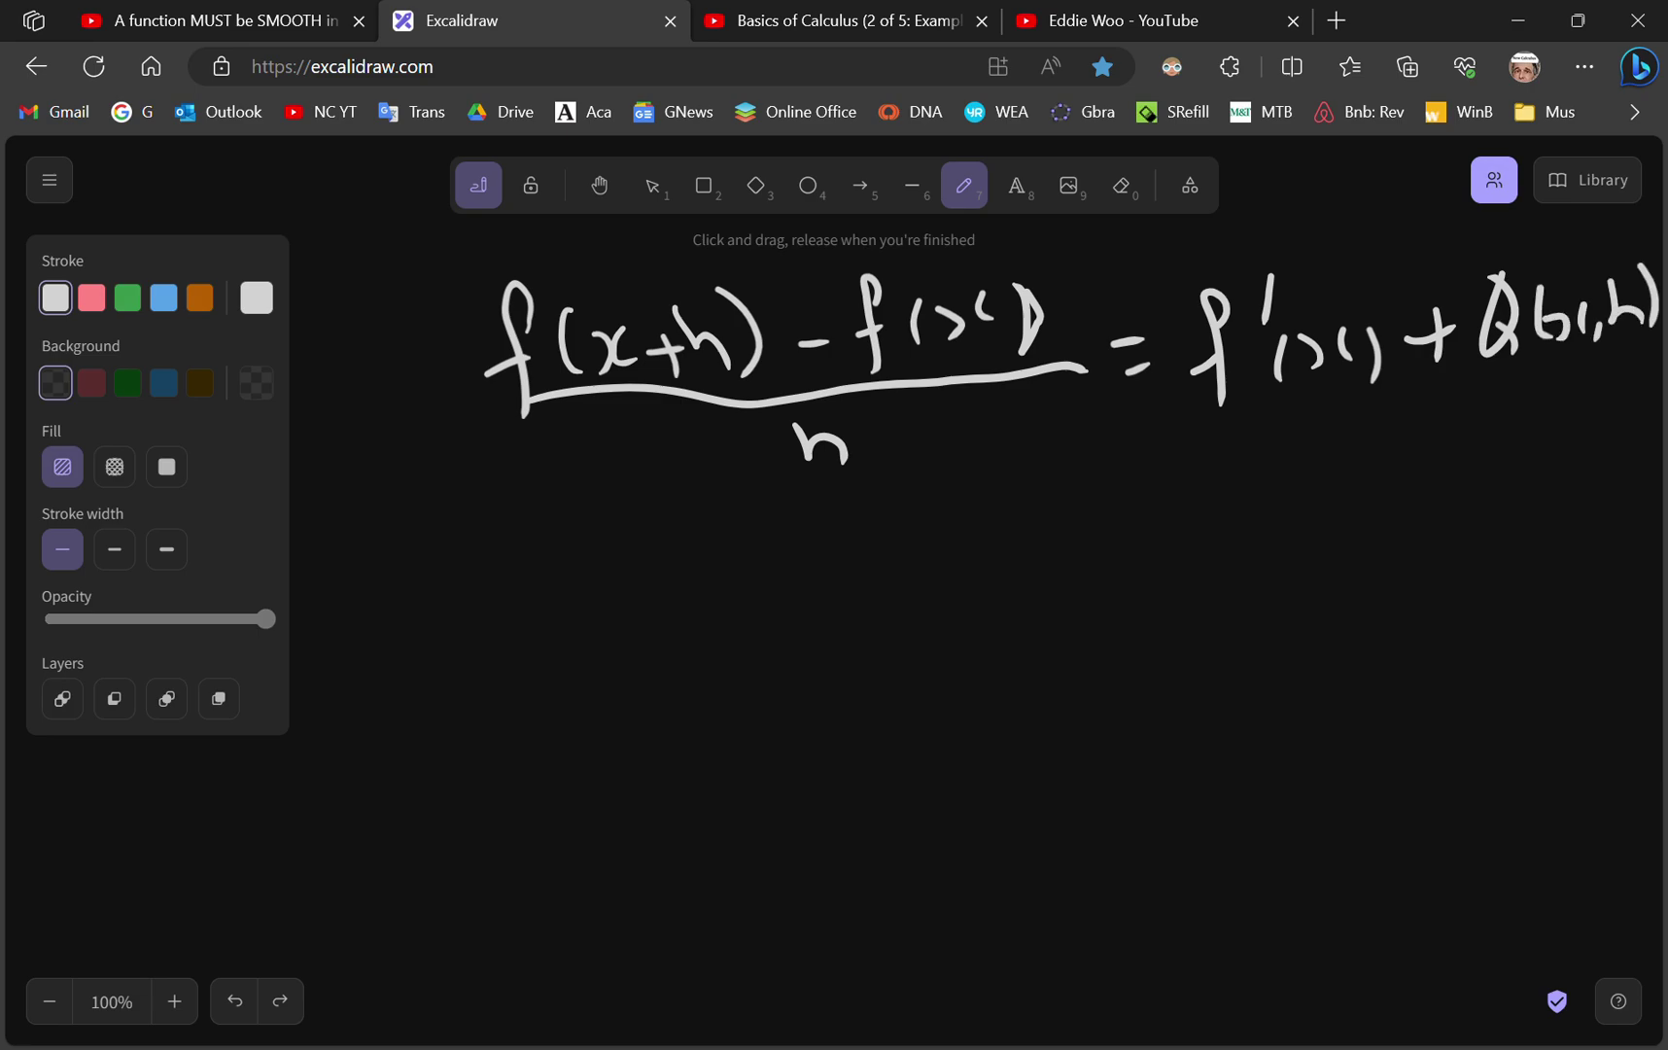
{"action": "mouse_move", "coordinate": [689, 564]}
{"action": "left_mouse_down"}
{"action": "mouse_move", "coordinate": [671, 580]}
{"action": "mouse_move", "coordinate": [668, 693]}
{"action": "mouse_move", "coordinate": [741, 610]}
{"action": "mouse_move", "coordinate": [759, 642]}
{"action": "mouse_move", "coordinate": [783, 632]}
{"action": "left_mouse_up"}
- Write 2x dx after the integral sign and add the limits a and b
{"action": "left_click", "coordinate": [756, 612]}
{"action": "left_click_drag", "start_coordinate": [806, 599], "coordinate": [790, 636]}
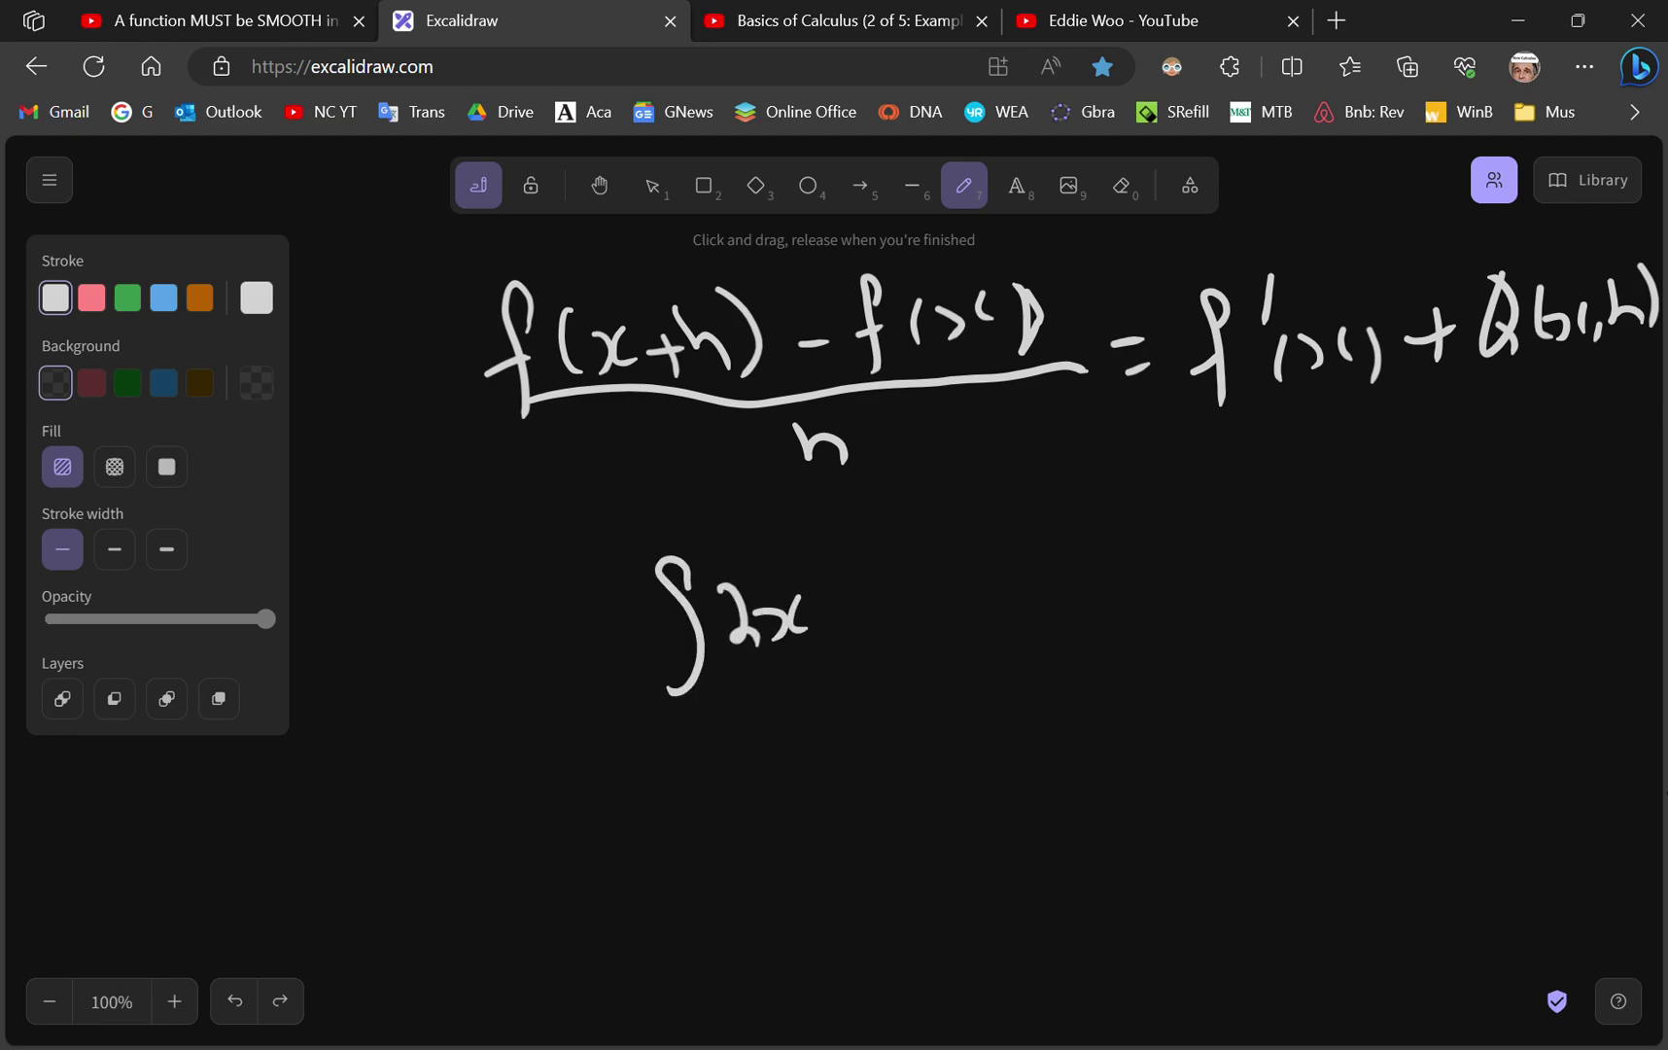
{"action": "mouse_move", "coordinate": [864, 537]}
{"action": "left_mouse_down"}
{"action": "mouse_move", "coordinate": [856, 613]}
{"action": "mouse_move", "coordinate": [911, 616]}
{"action": "left_mouse_up"}
{"action": "left_click_drag", "start_coordinate": [951, 569], "coordinate": [949, 605]}
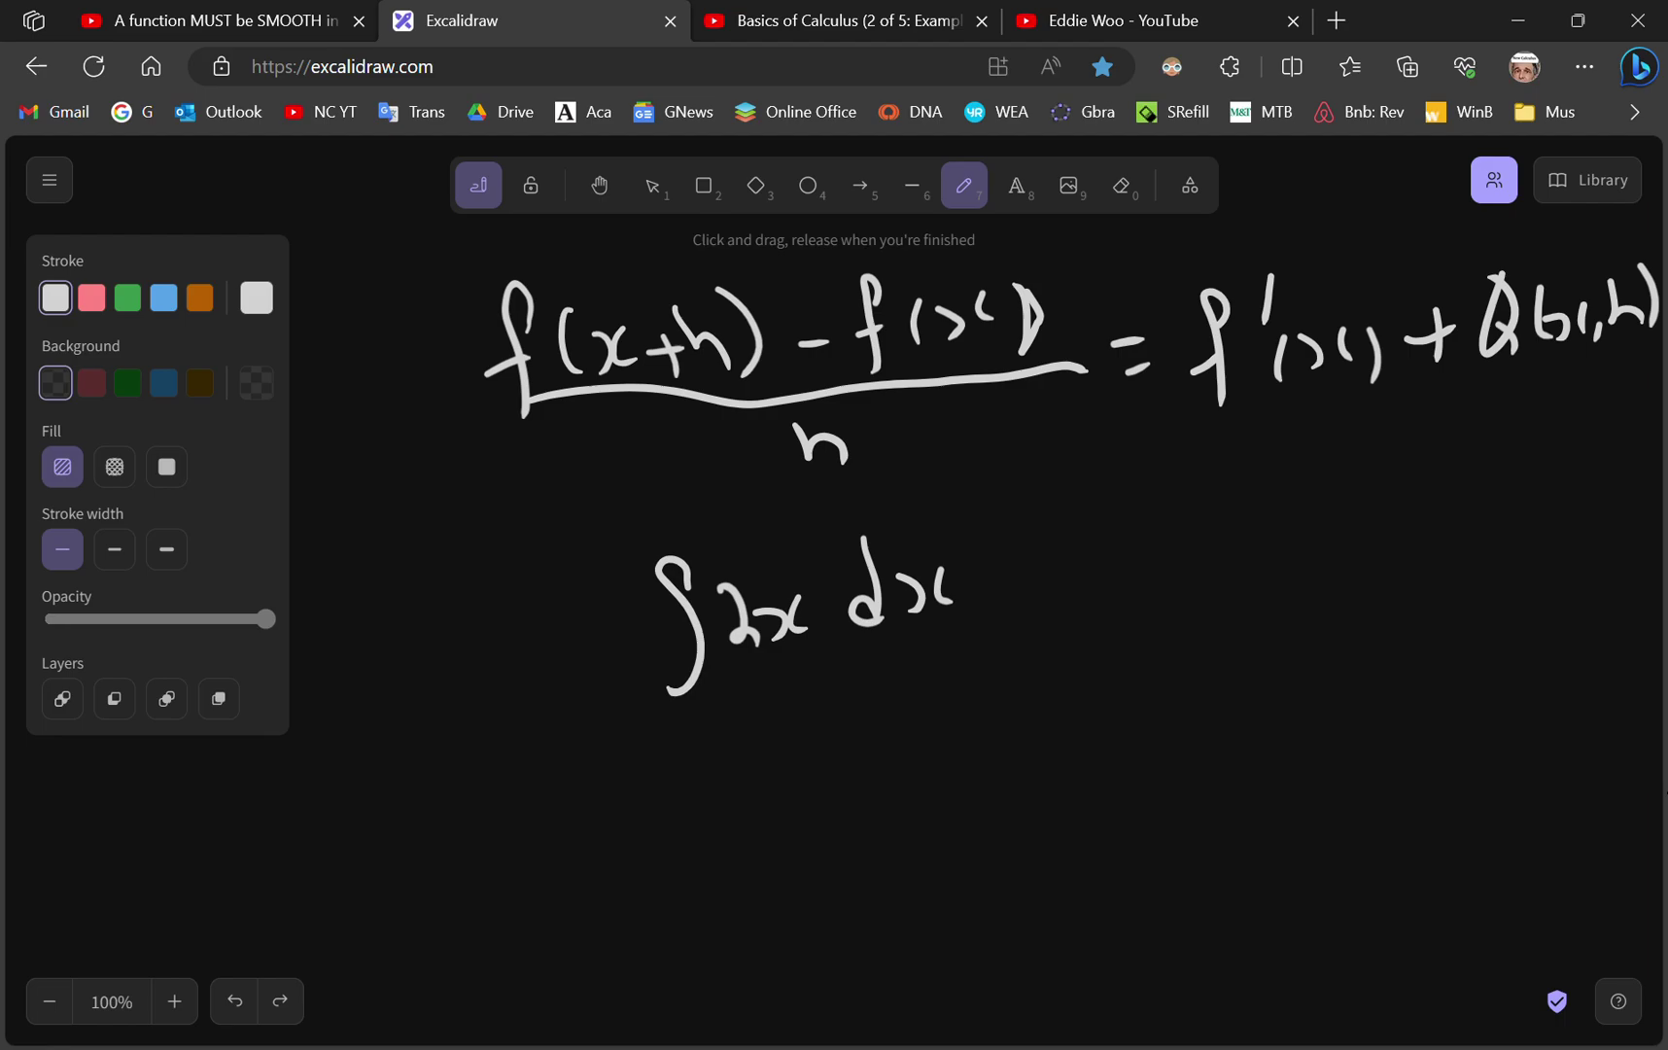
{"action": "mouse_move", "coordinate": [733, 680]}
{"action": "left_mouse_down"}
{"action": "mouse_move", "coordinate": [719, 696]}
{"action": "mouse_move", "coordinate": [757, 687]}
{"action": "left_mouse_up"}
{"action": "left_click_drag", "start_coordinate": [681, 502], "coordinate": [696, 544]}
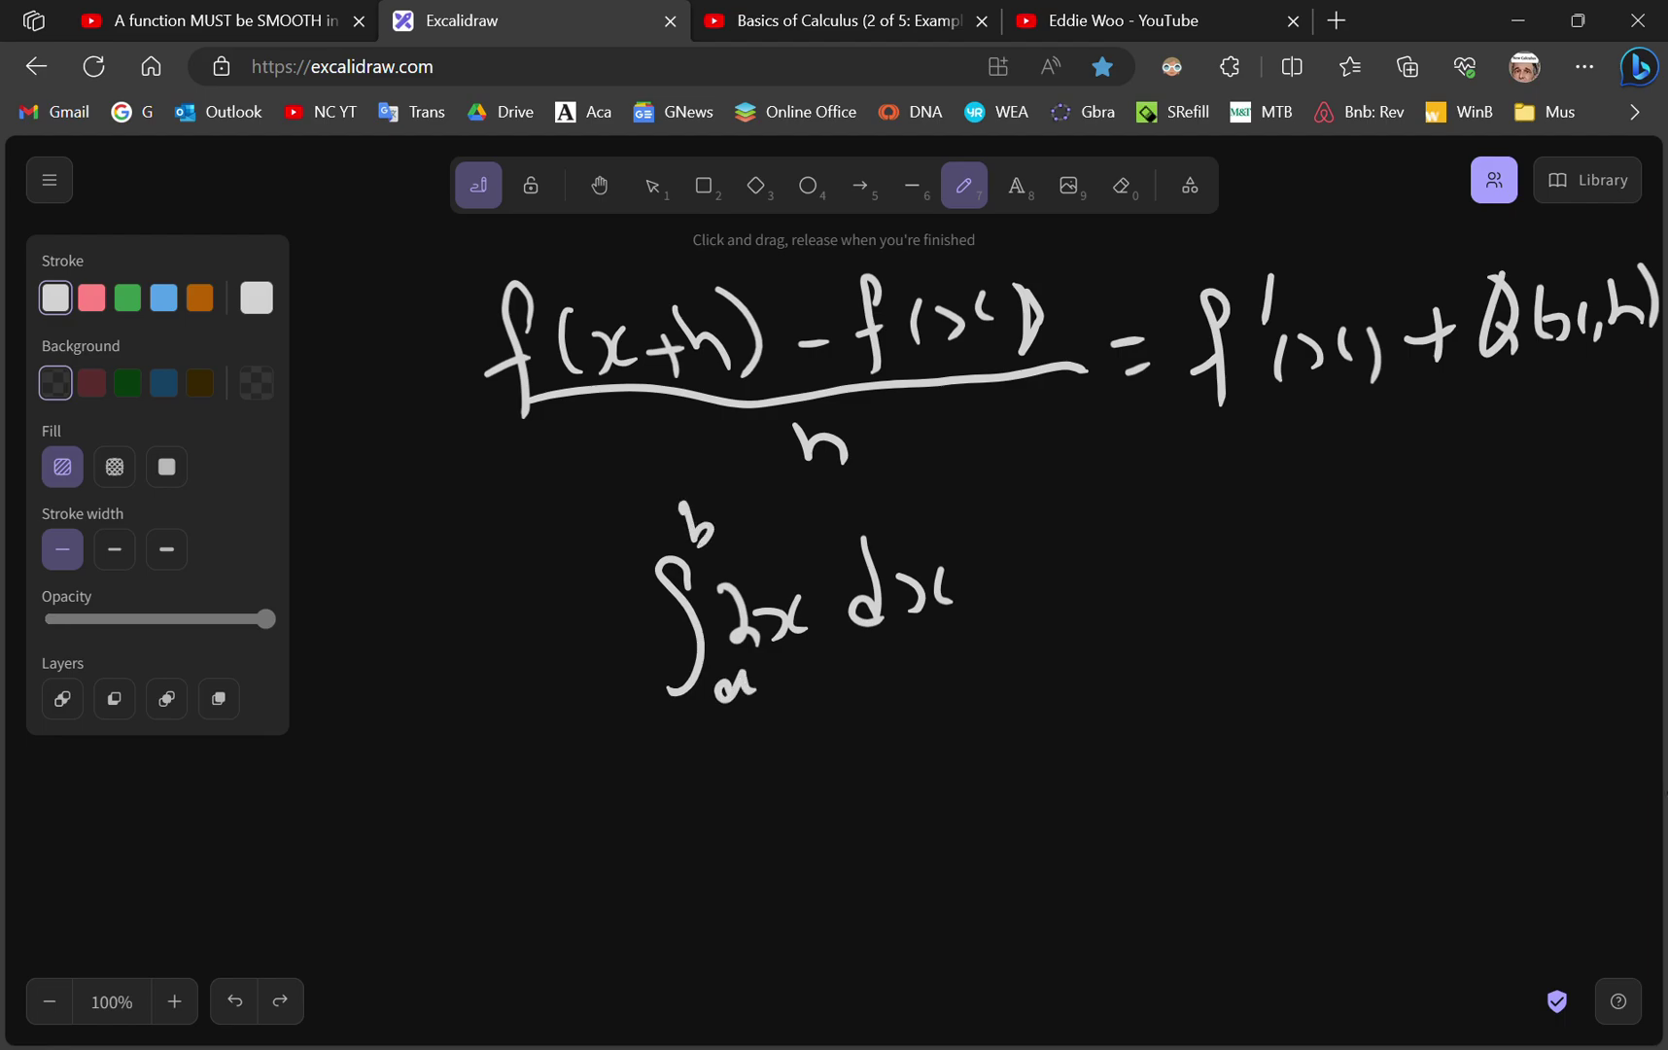
- Write = b² − a² after the dx
{"action": "left_click_drag", "start_coordinate": [1002, 575], "coordinate": [1029, 563]}
{"action": "left_click_drag", "start_coordinate": [1003, 599], "coordinate": [1029, 589]}
{"action": "left_click_drag", "start_coordinate": [1095, 513], "coordinate": [1114, 582]}
{"action": "mouse_move", "coordinate": [1104, 471]}
{"action": "left_mouse_down"}
{"action": "mouse_move", "coordinate": [1185, 534]}
{"action": "mouse_move", "coordinate": [1268, 525]}
{"action": "mouse_move", "coordinate": [1288, 559]}
{"action": "left_mouse_up"}
{"action": "left_click_drag", "start_coordinate": [1249, 457], "coordinate": [1312, 467]}
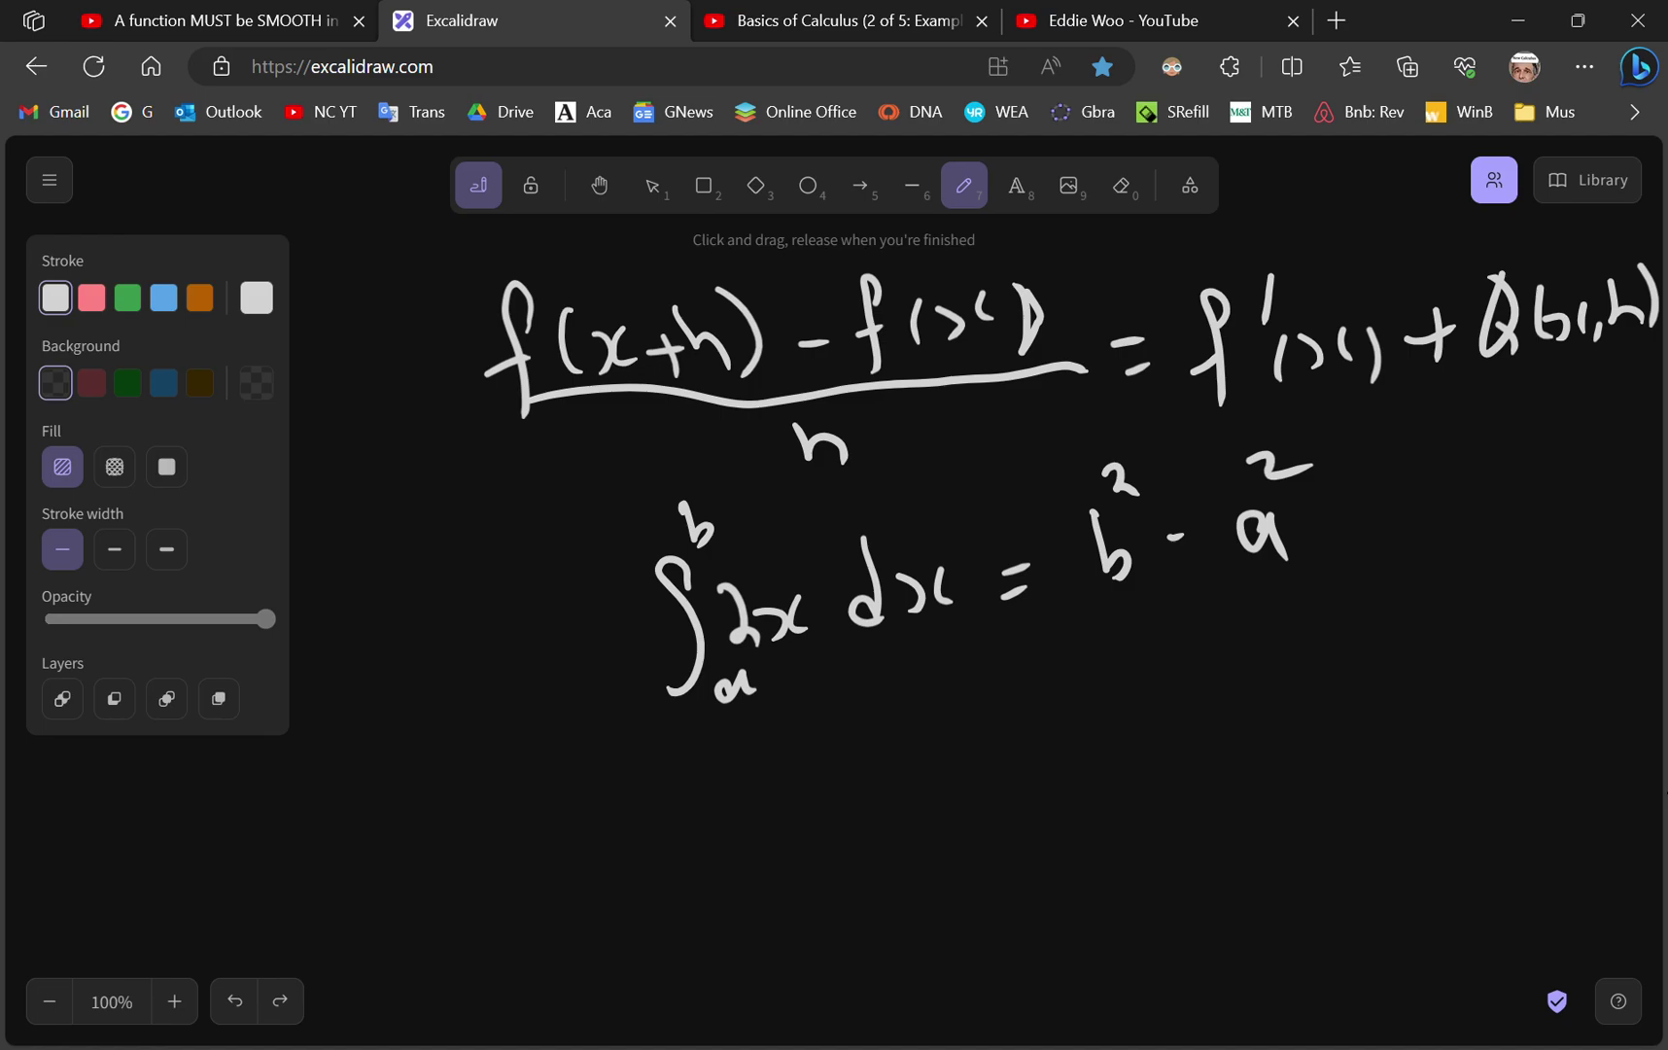
- Below it, write a second integral ∫2x dx
{"action": "mouse_move", "coordinate": [880, 736]}
{"action": "left_mouse_down"}
{"action": "mouse_move", "coordinate": [872, 718]}
{"action": "mouse_move", "coordinate": [862, 866]}
{"action": "mouse_move", "coordinate": [973, 794]}
{"action": "left_mouse_up"}
{"action": "left_click_drag", "start_coordinate": [985, 749], "coordinate": [968, 784]}
{"action": "left_click_drag", "start_coordinate": [1022, 693], "coordinate": [1037, 778]}
{"action": "left_click_drag", "start_coordinate": [1042, 731], "coordinate": [1058, 772]}
{"action": "mouse_move", "coordinate": [1097, 723]}
{"action": "left_mouse_down"}
{"action": "mouse_move", "coordinate": [1096, 755]}
{"action": "mouse_move", "coordinate": [1159, 707]}
{"action": "left_mouse_up"}
- Finish it as = x² with a tick and underline the 2x
{"action": "mouse_move", "coordinate": [1146, 748]}
{"action": "left_mouse_down"}
{"action": "mouse_move", "coordinate": [1166, 732]}
{"action": "mouse_move", "coordinate": [1197, 760]}
{"action": "left_mouse_up"}
{"action": "mouse_move", "coordinate": [1229, 698]}
{"action": "left_mouse_down"}
{"action": "mouse_move", "coordinate": [1221, 739]}
{"action": "mouse_move", "coordinate": [1257, 747]}
{"action": "left_mouse_up"}
{"action": "mouse_move", "coordinate": [1231, 646]}
{"action": "left_mouse_down"}
{"action": "mouse_move", "coordinate": [1272, 679]}
{"action": "mouse_move", "coordinate": [1388, 623]}
{"action": "left_mouse_up"}
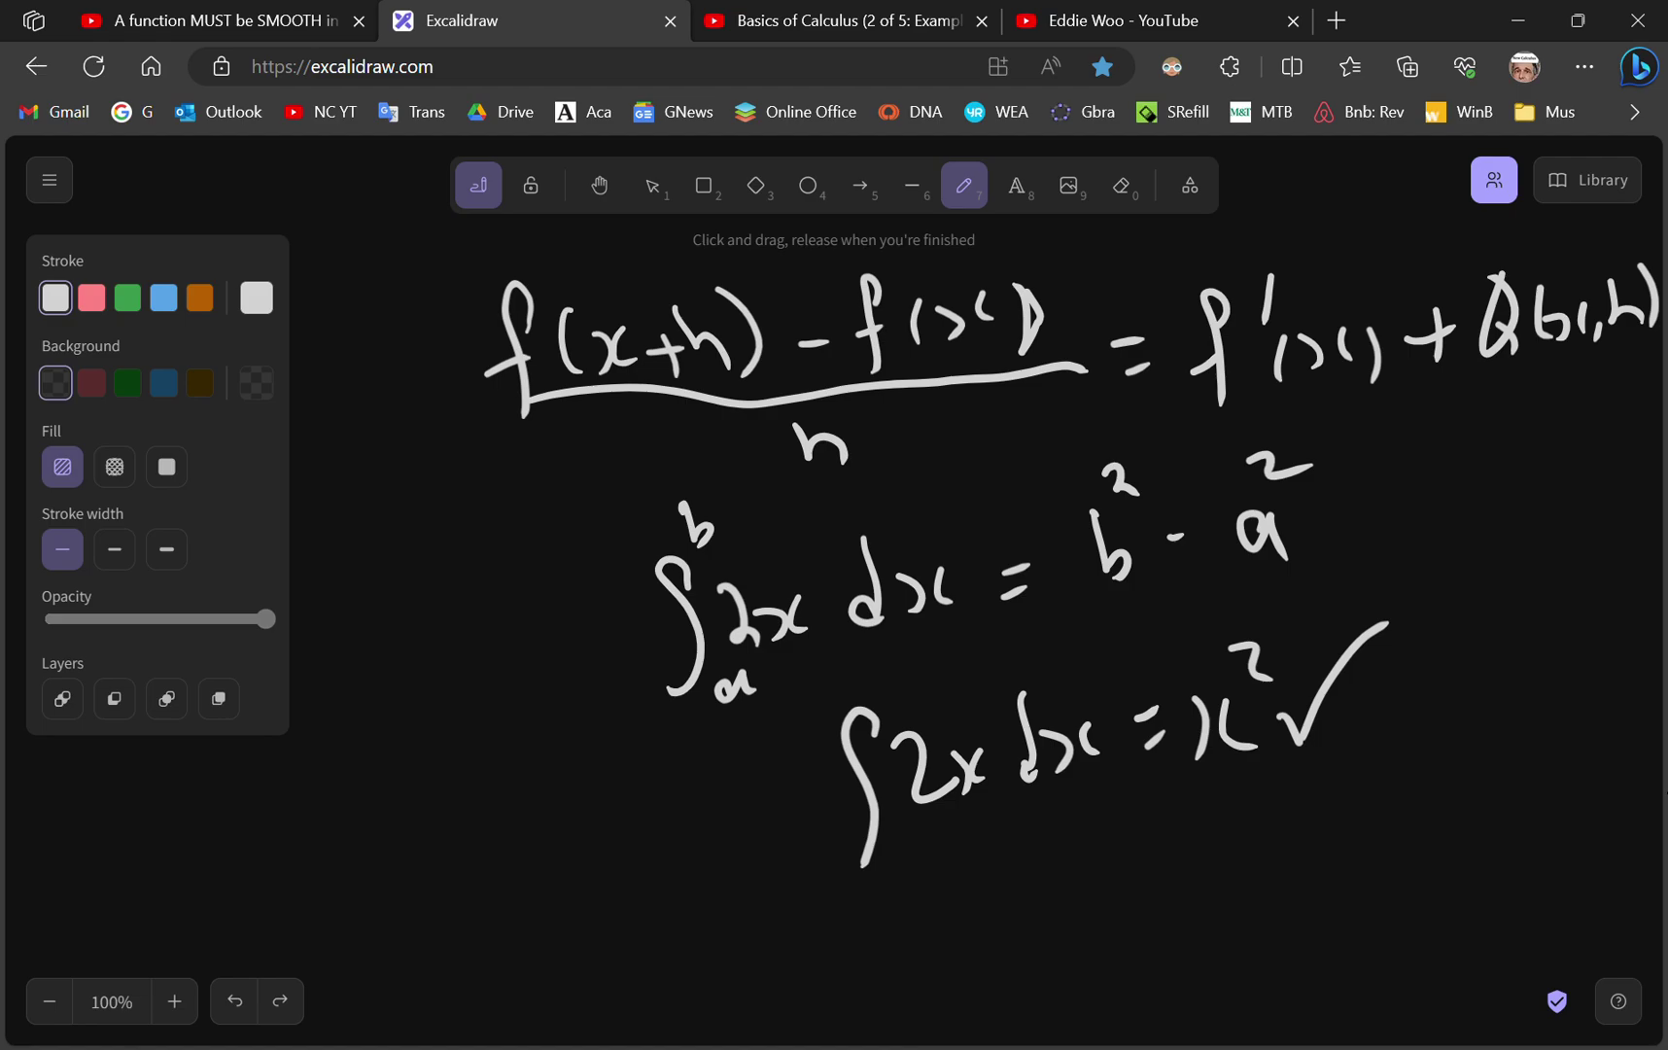
{"action": "mouse_move", "coordinate": [892, 810]}
{"action": "left_mouse_down"}
{"action": "mouse_move", "coordinate": [973, 807]}
{"action": "mouse_move", "coordinate": [914, 834]}
{"action": "mouse_move", "coordinate": [977, 821]}
{"action": "left_mouse_up"}
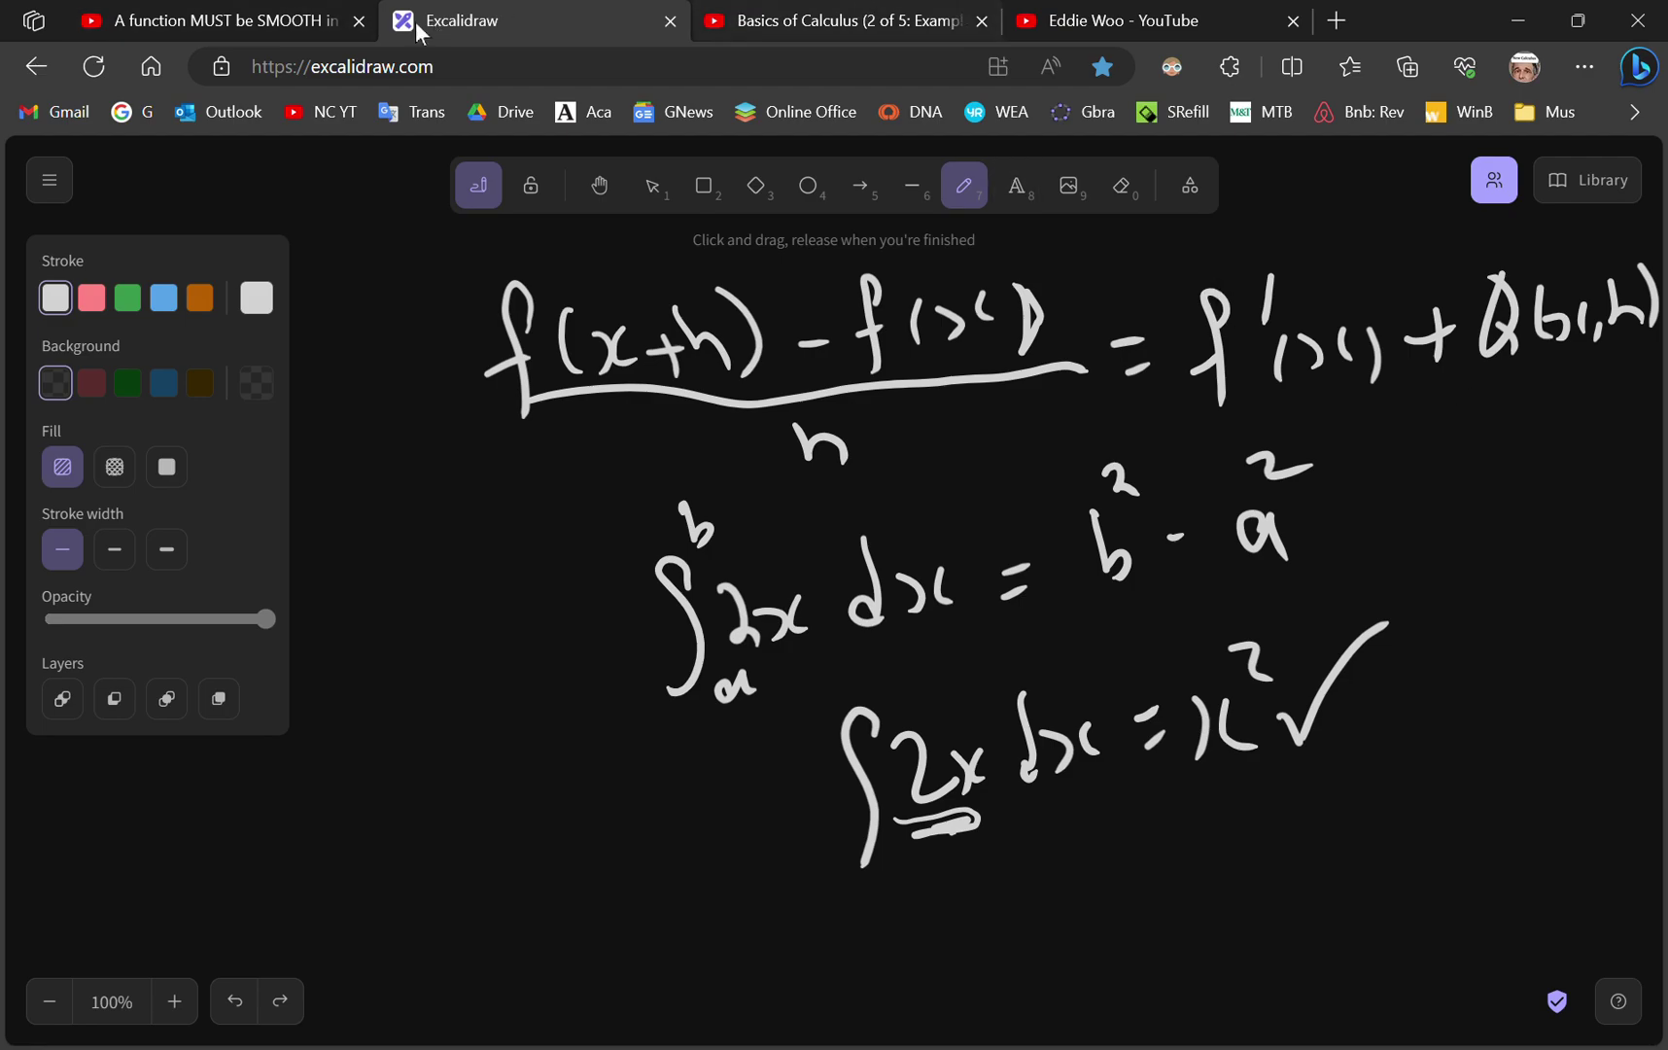
{"action": "left_click", "coordinate": [268, 8]}
{"action": "scroll", "coordinate": [443, 782], "scroll_direction": "down", "scroll_amount": 3}
{"action": "scroll", "coordinate": [440, 794], "scroll_direction": "down", "scroll_amount": 3}
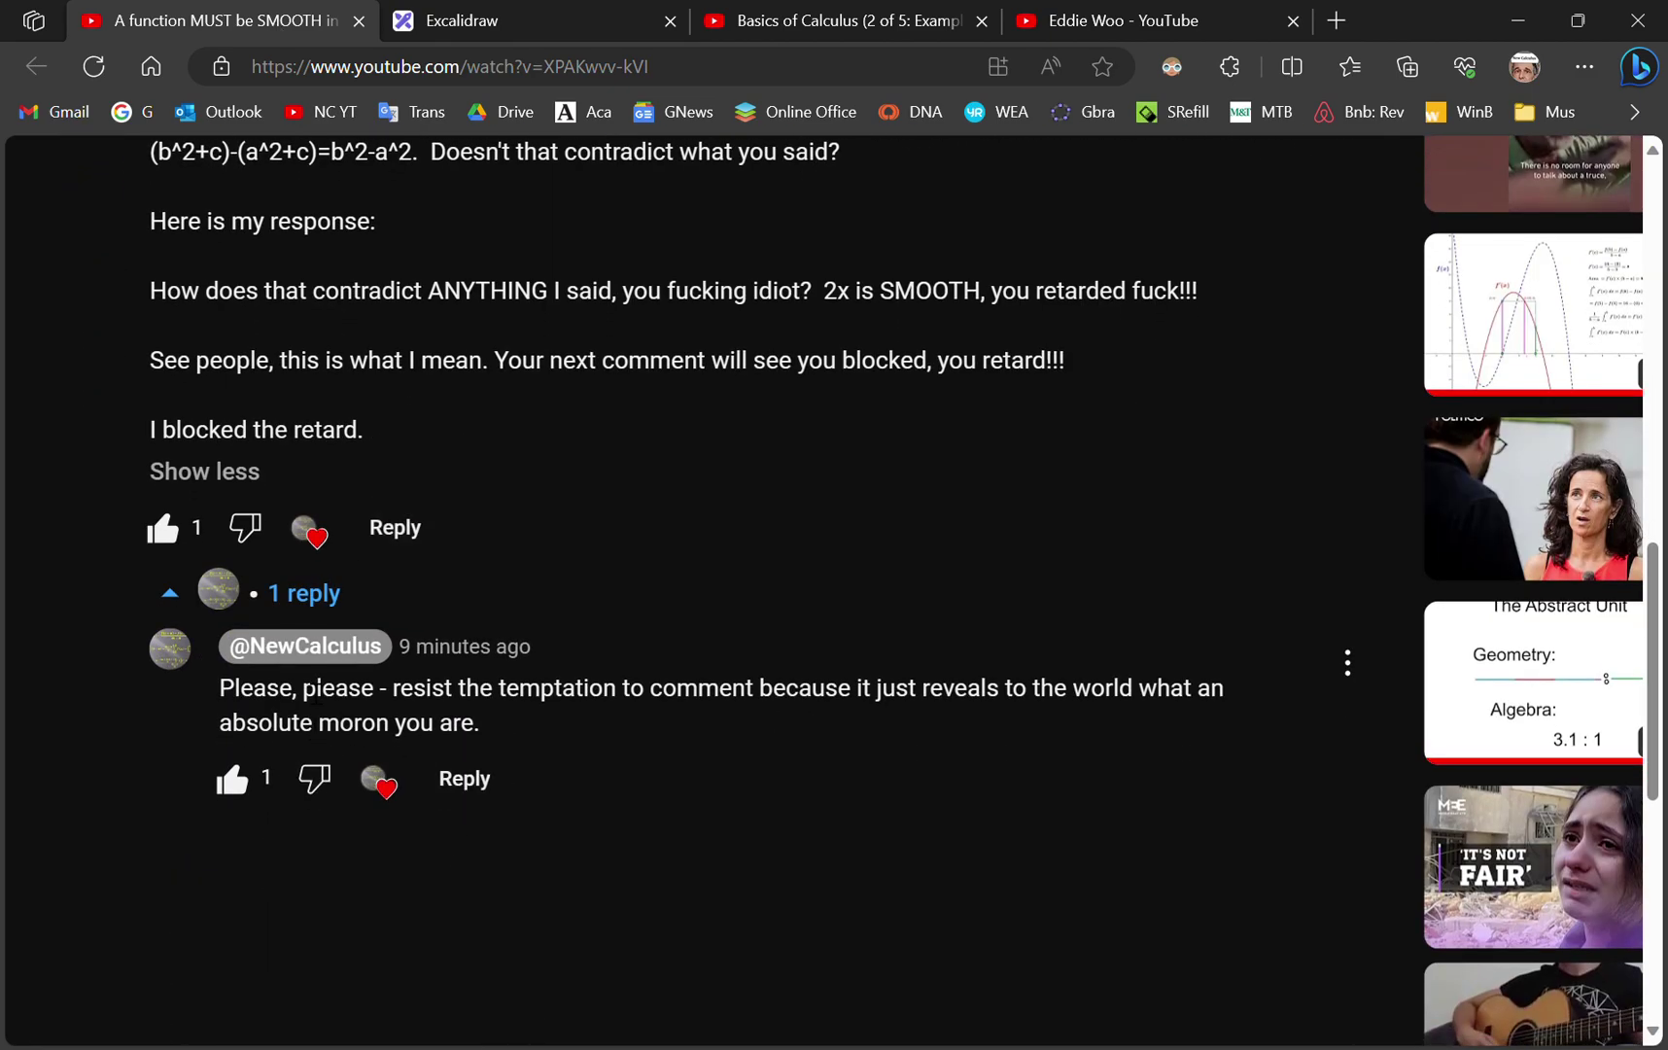
{"action": "scroll", "coordinate": [357, 424], "scroll_direction": "up", "scroll_amount": 3}
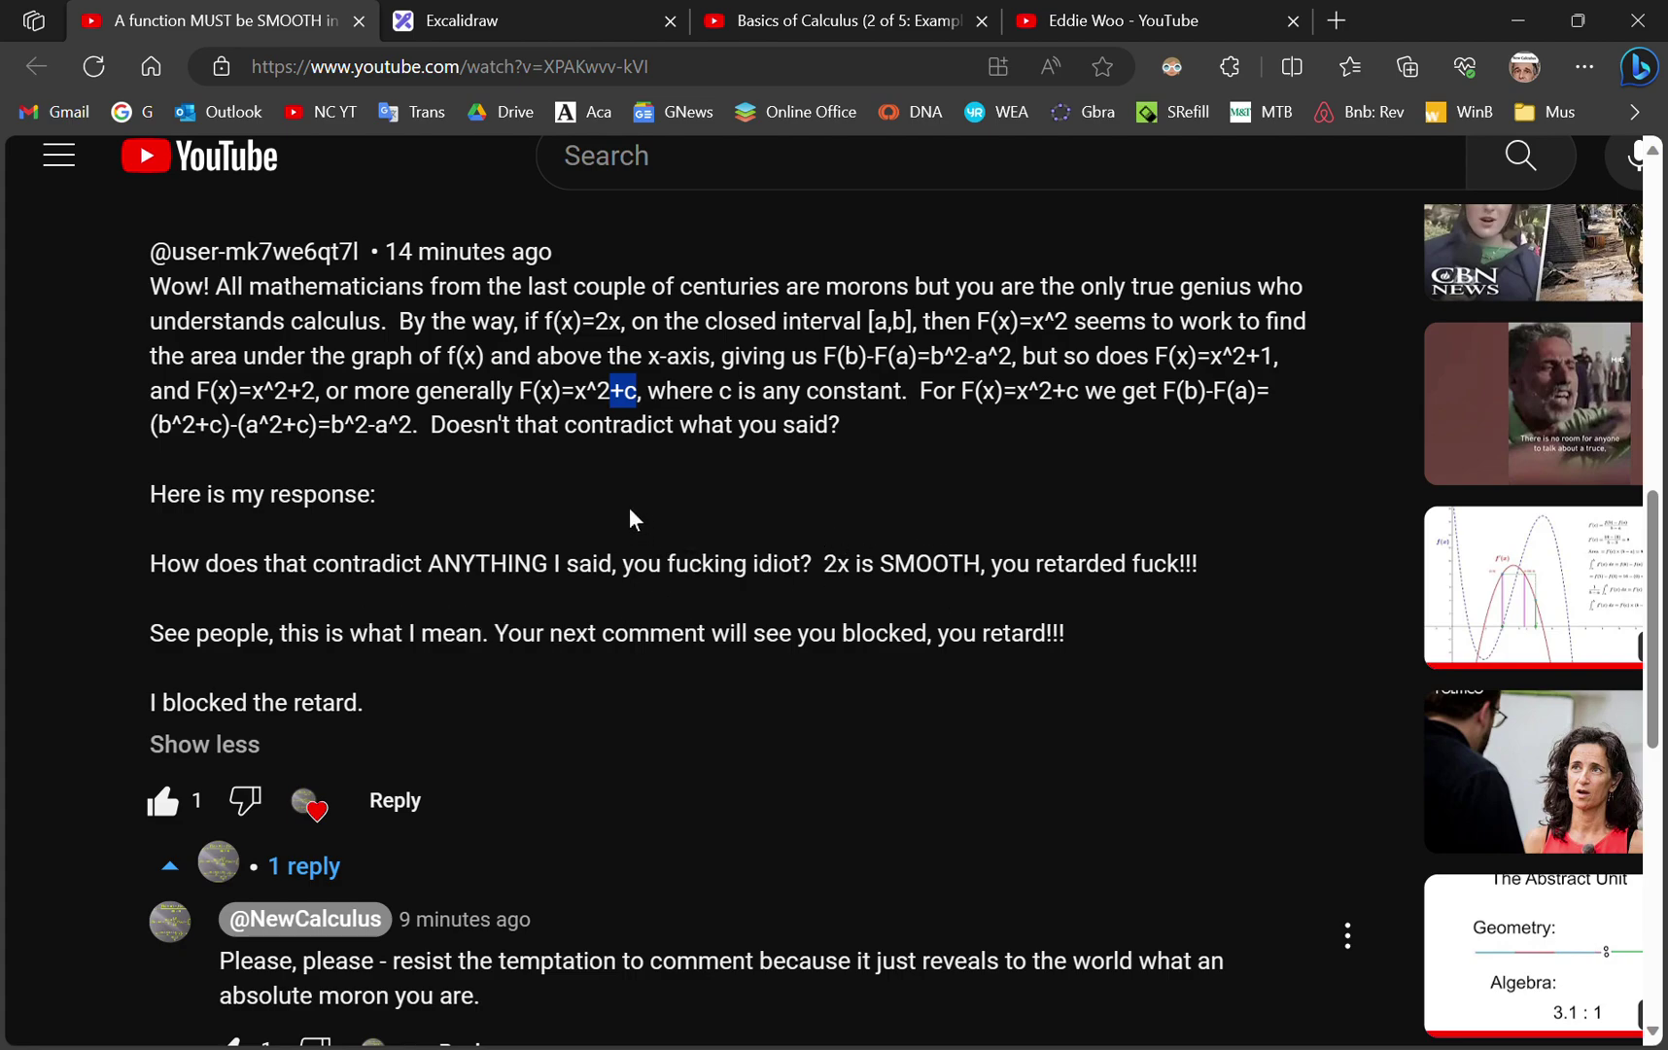
{"action": "scroll", "coordinate": [545, 448], "scroll_direction": "up", "scroll_amount": 5}
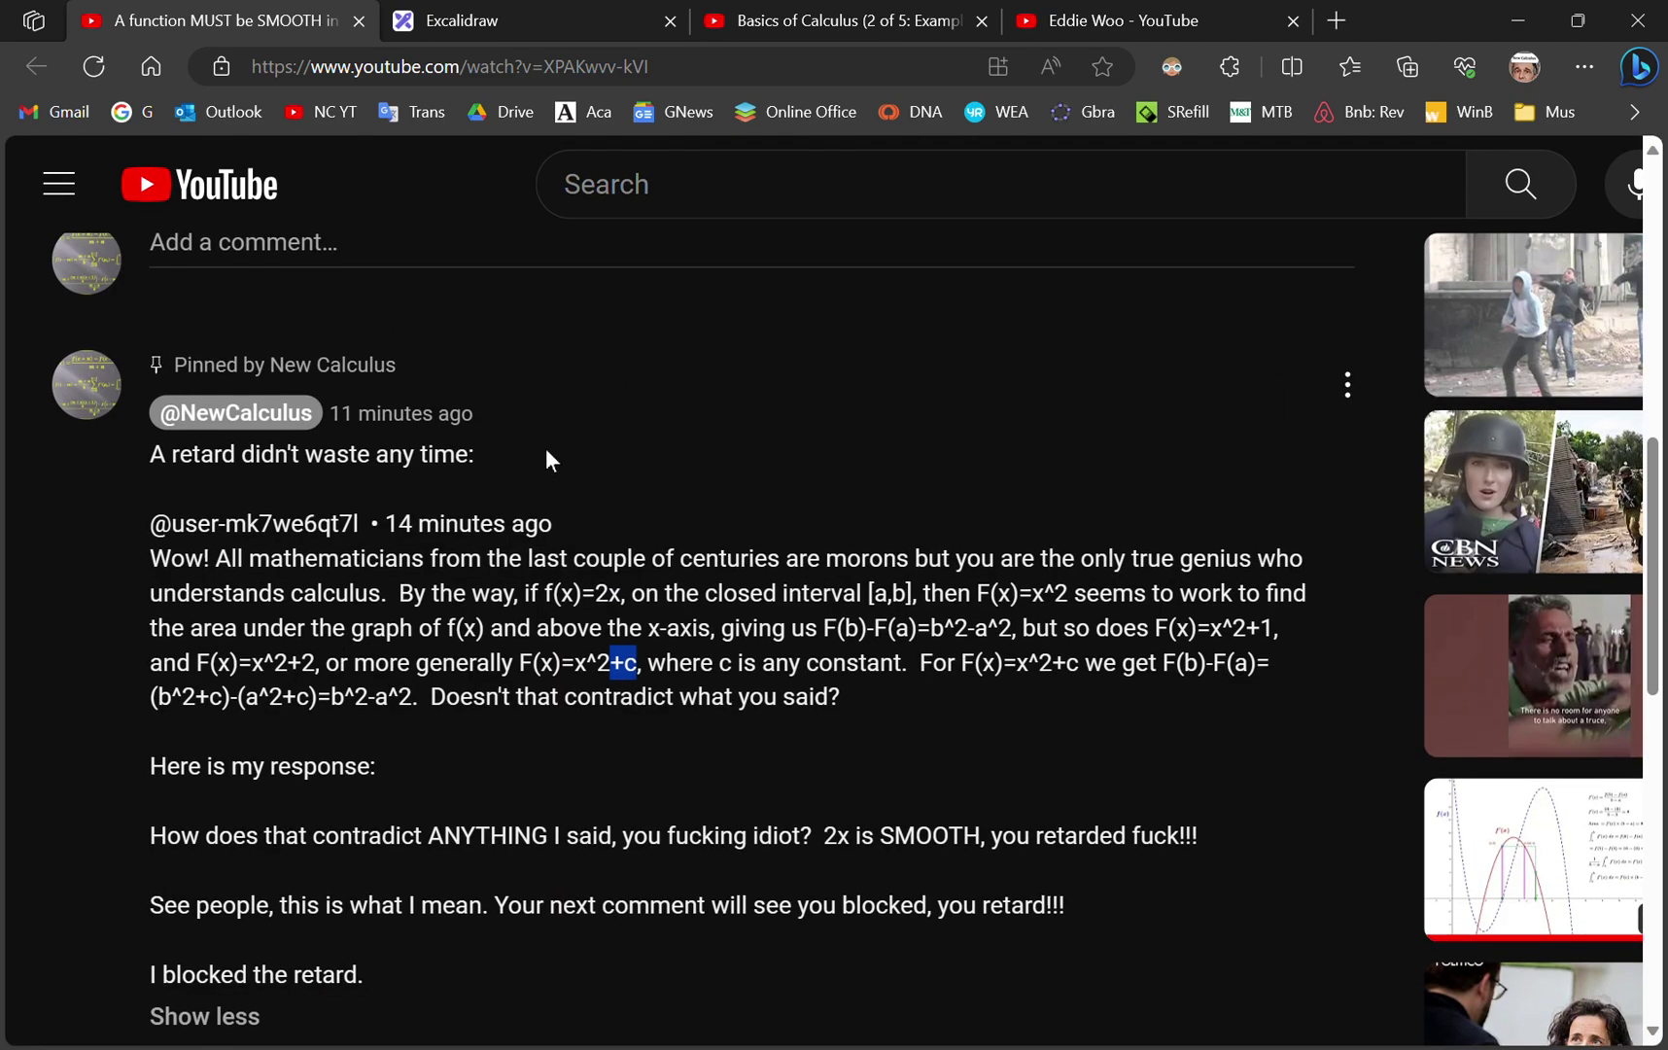
{"action": "left_click", "coordinate": [540, 13]}
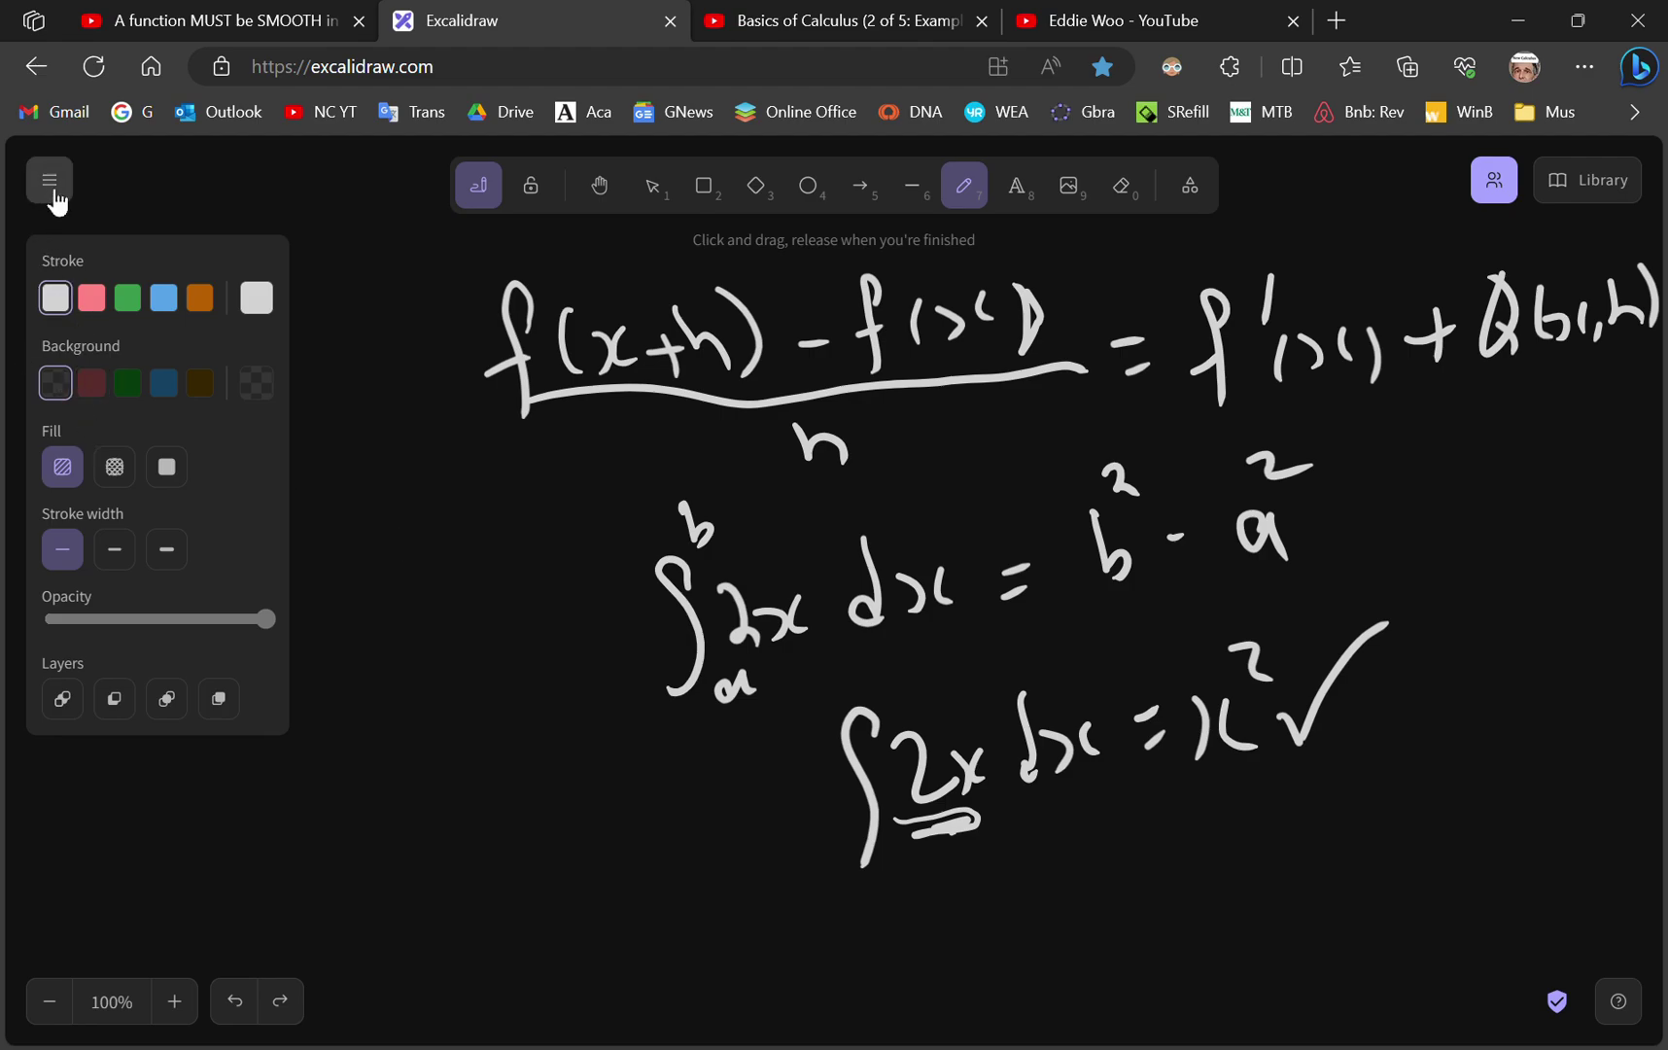
- Open the Excalidraw+ page from the main menu, then close that tab
{"action": "left_click", "coordinate": [47, 180]}
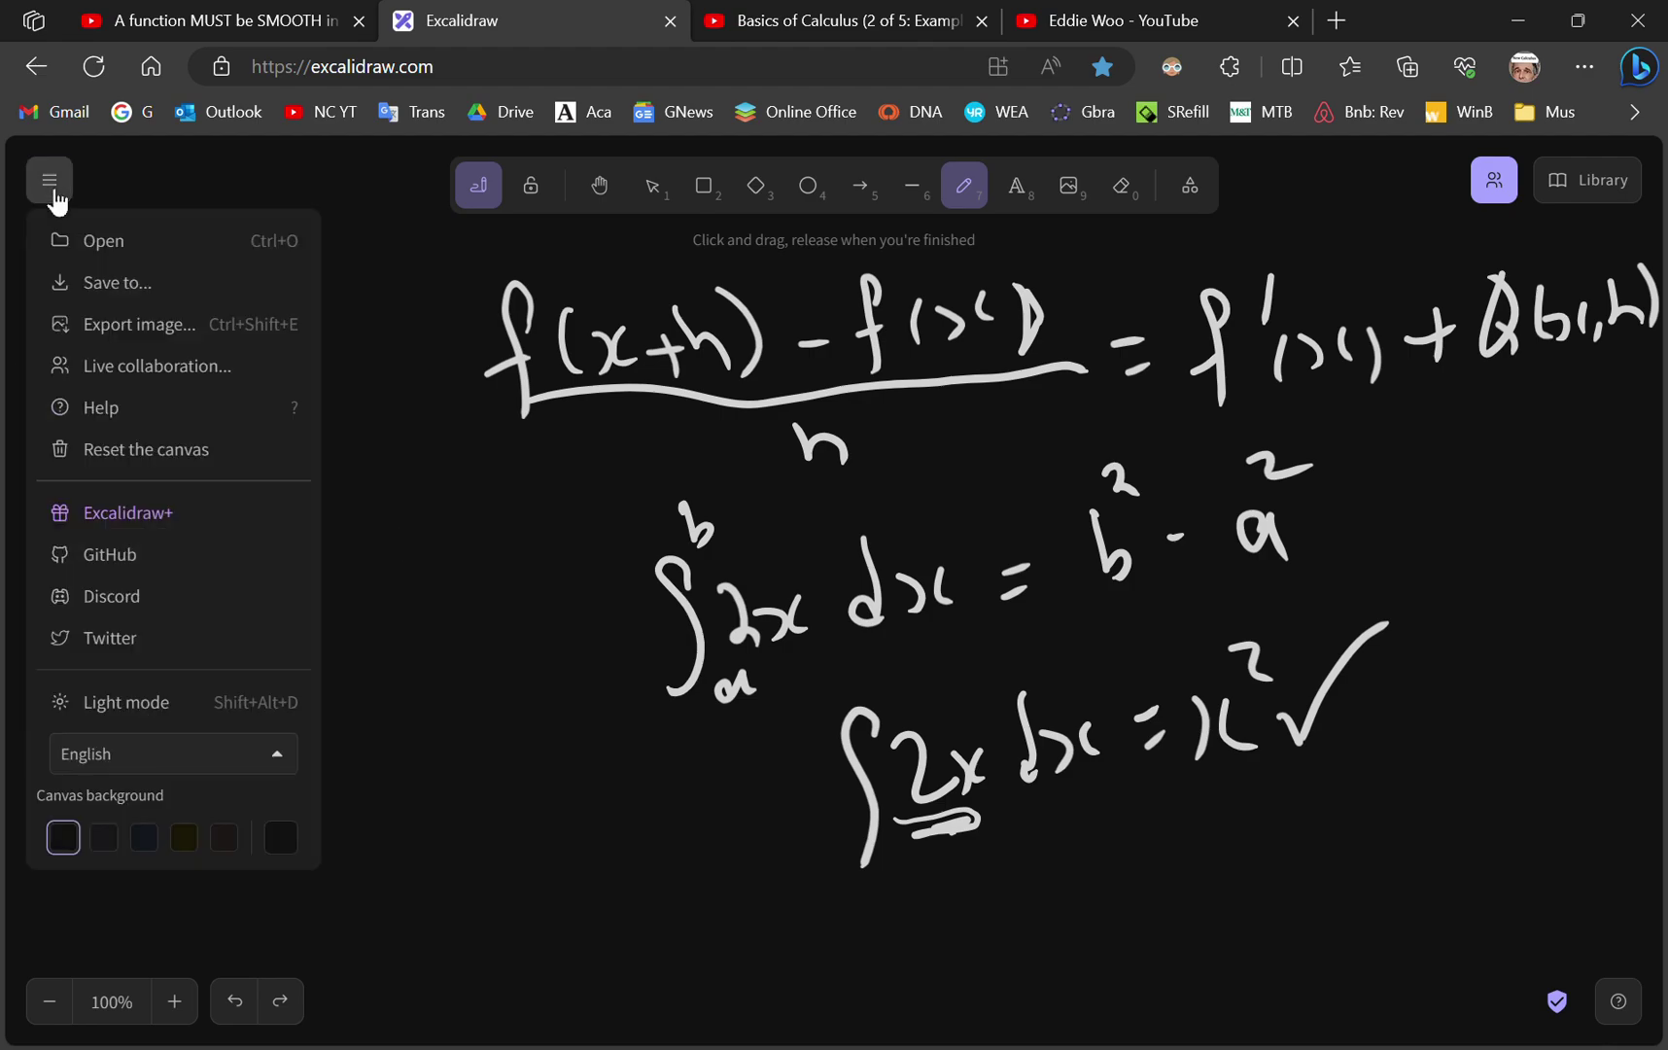
{"action": "left_click", "coordinate": [121, 522]}
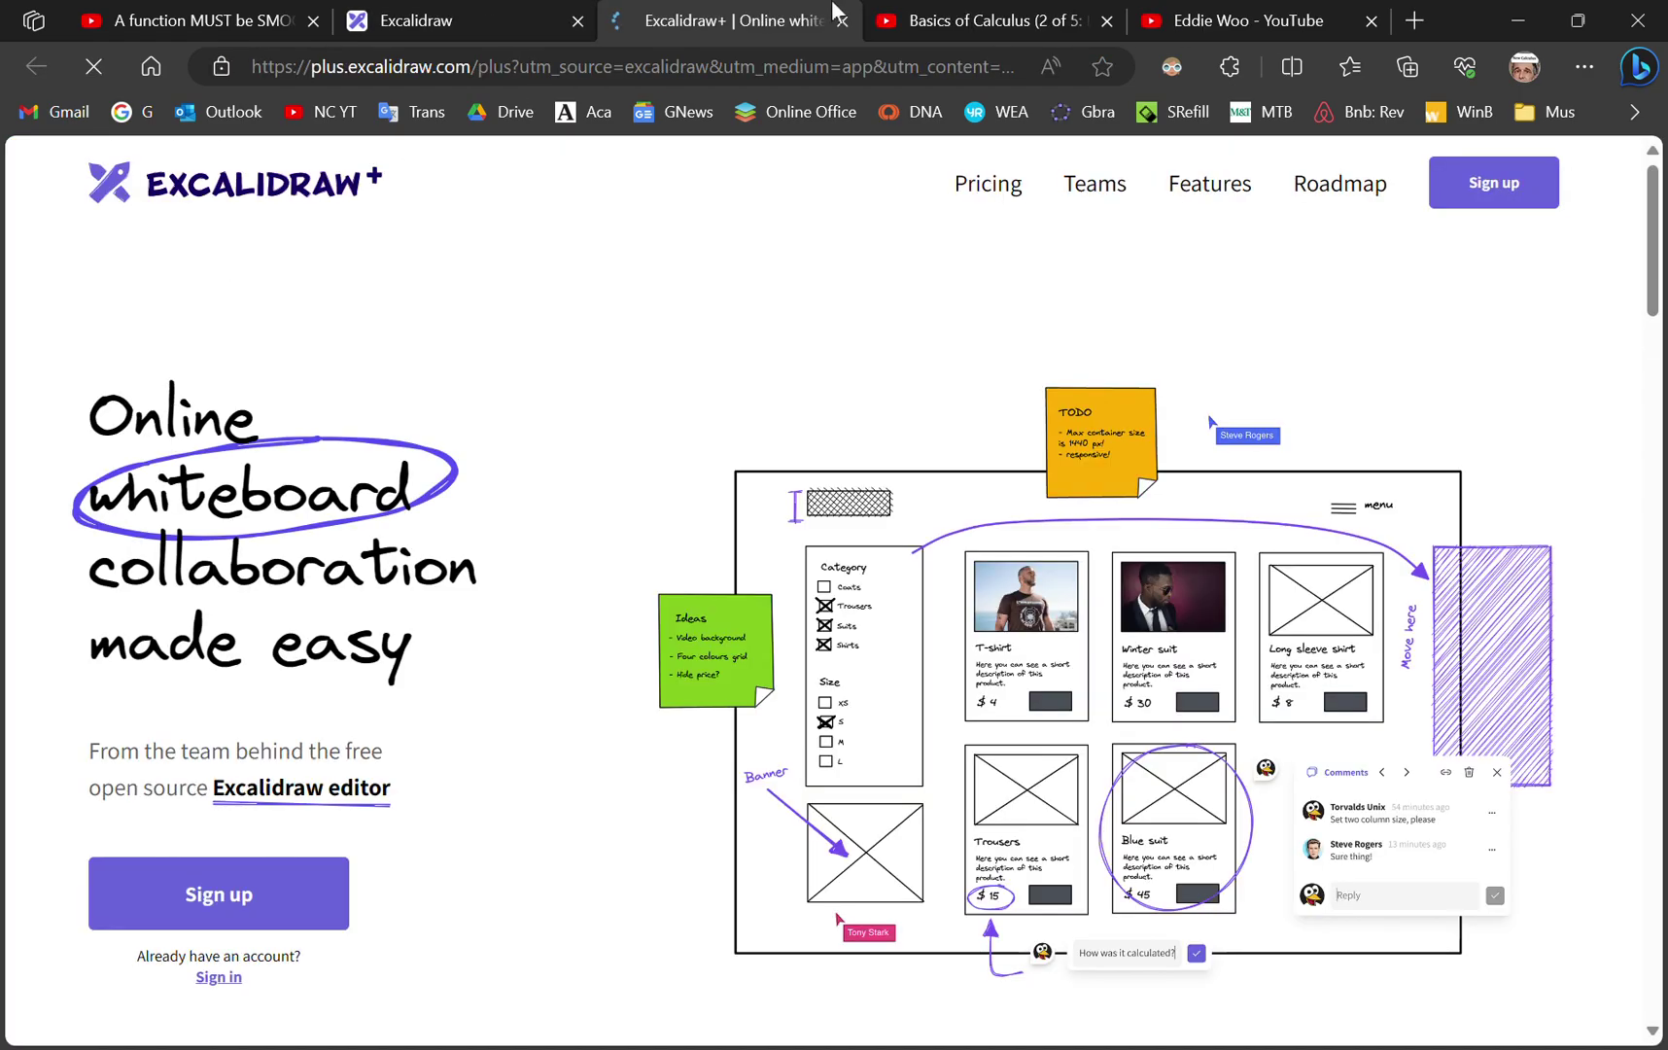
{"action": "left_click", "coordinate": [842, 21]}
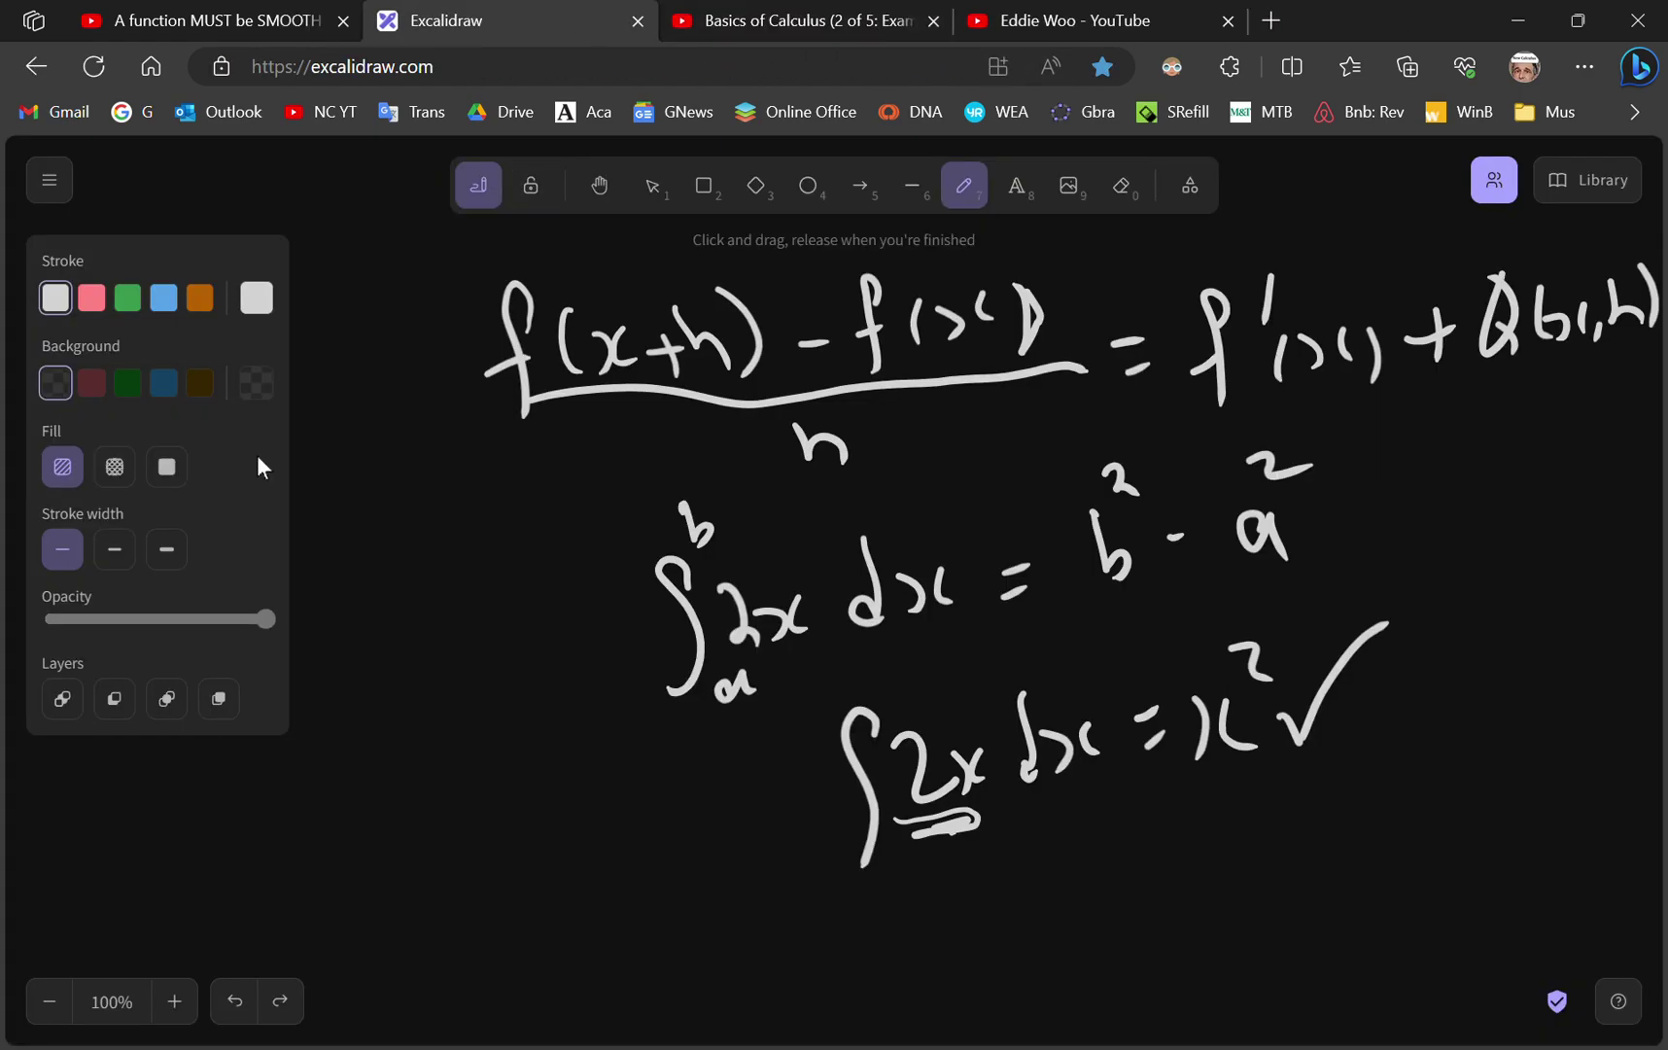
- Reset the canvas with confirmation, then return to the Basics of Calculus video
{"action": "left_click", "coordinate": [50, 185]}
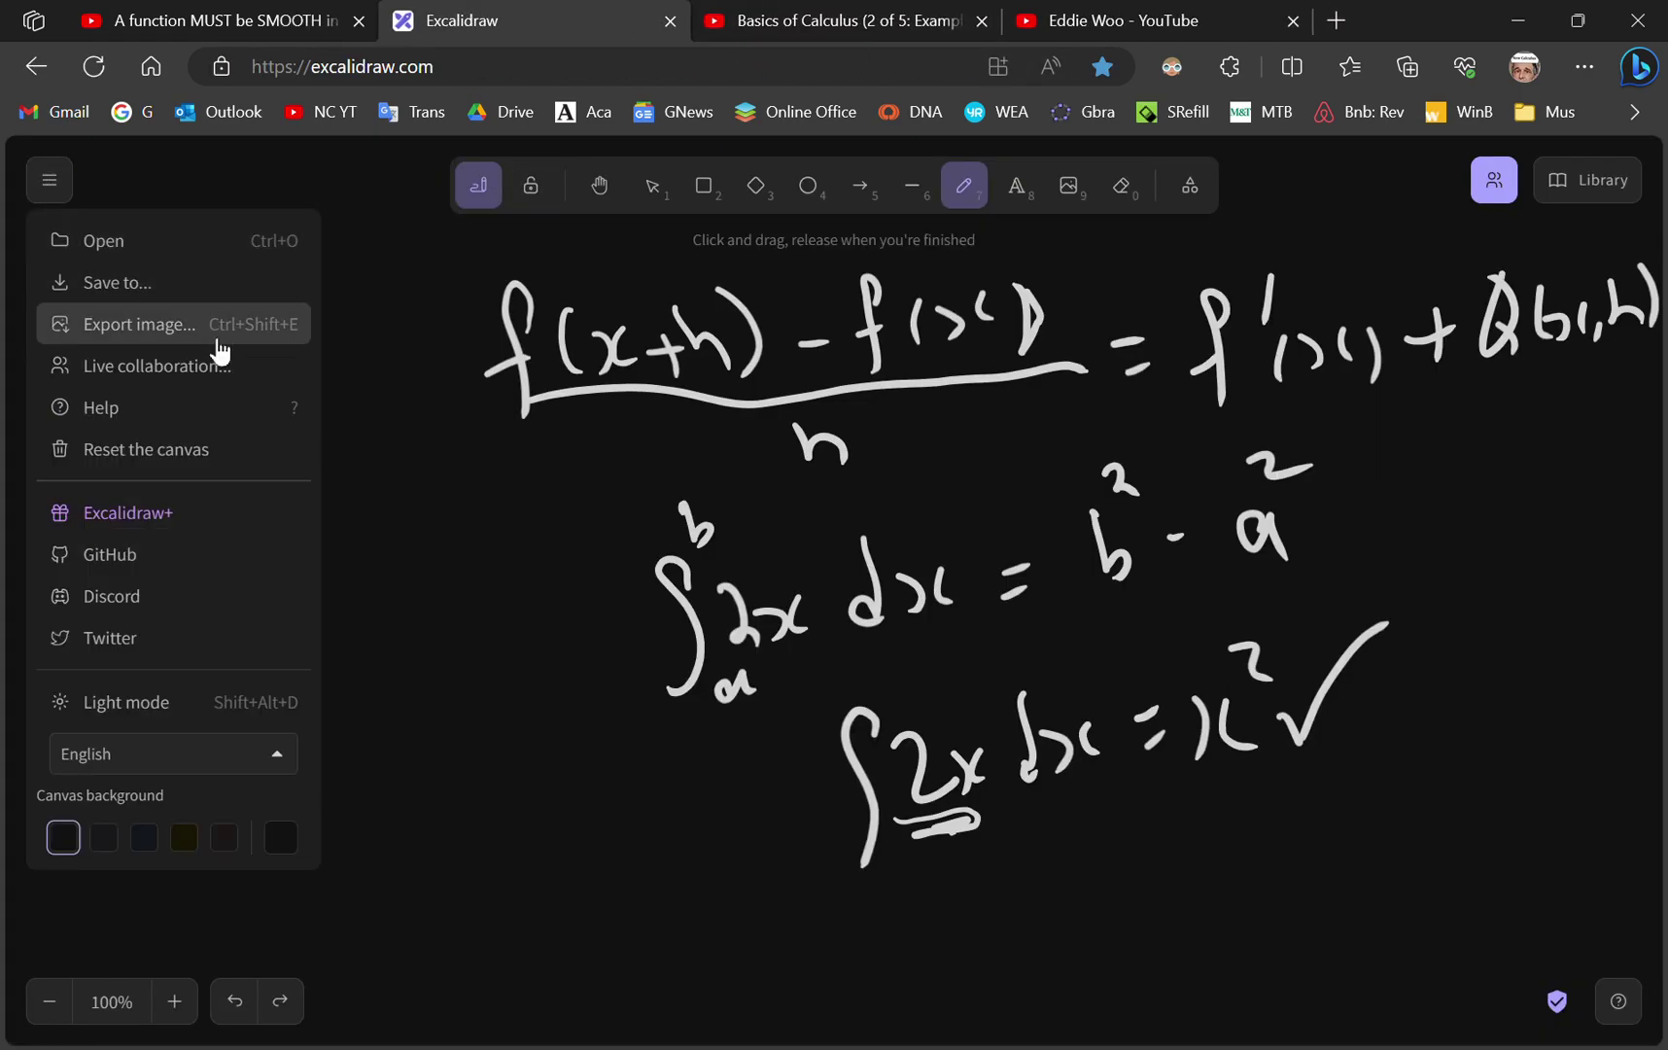
{"action": "left_click", "coordinate": [165, 469]}
{"action": "left_click", "coordinate": [1059, 668]}
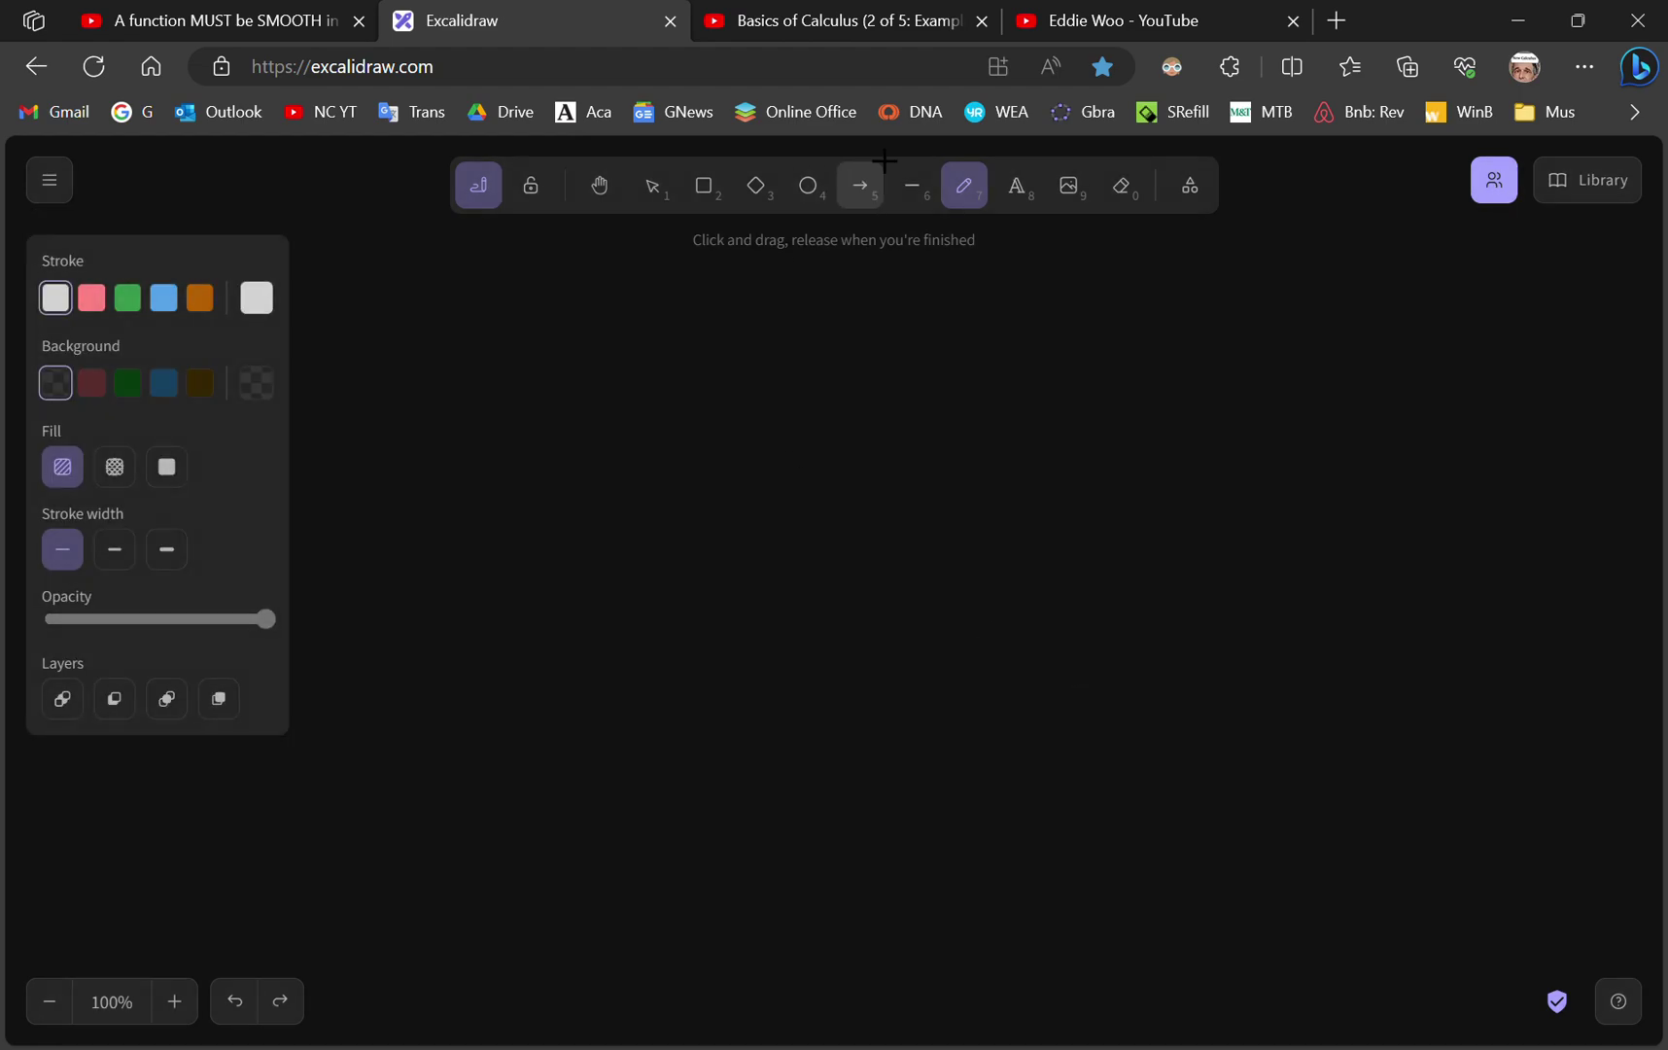
{"action": "left_click", "coordinate": [869, 30]}
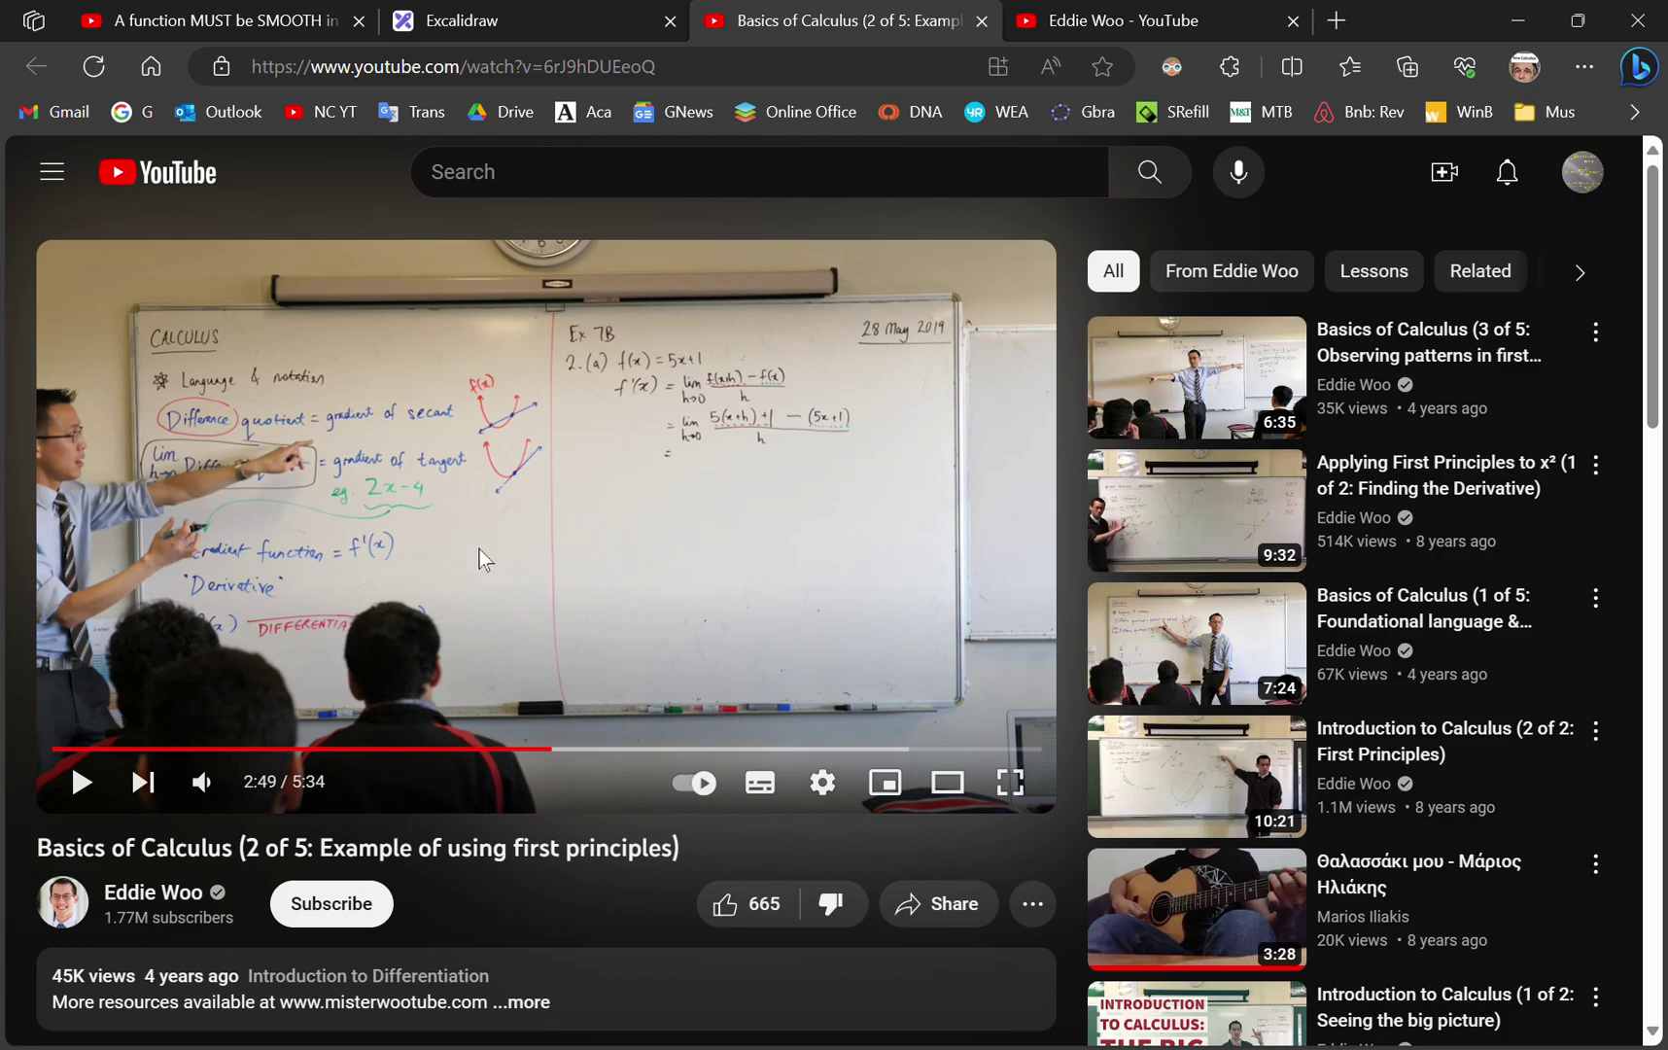
- Glance at the Eddie Woo channel search results, then close that tab
{"action": "left_click", "coordinate": [1165, 14]}
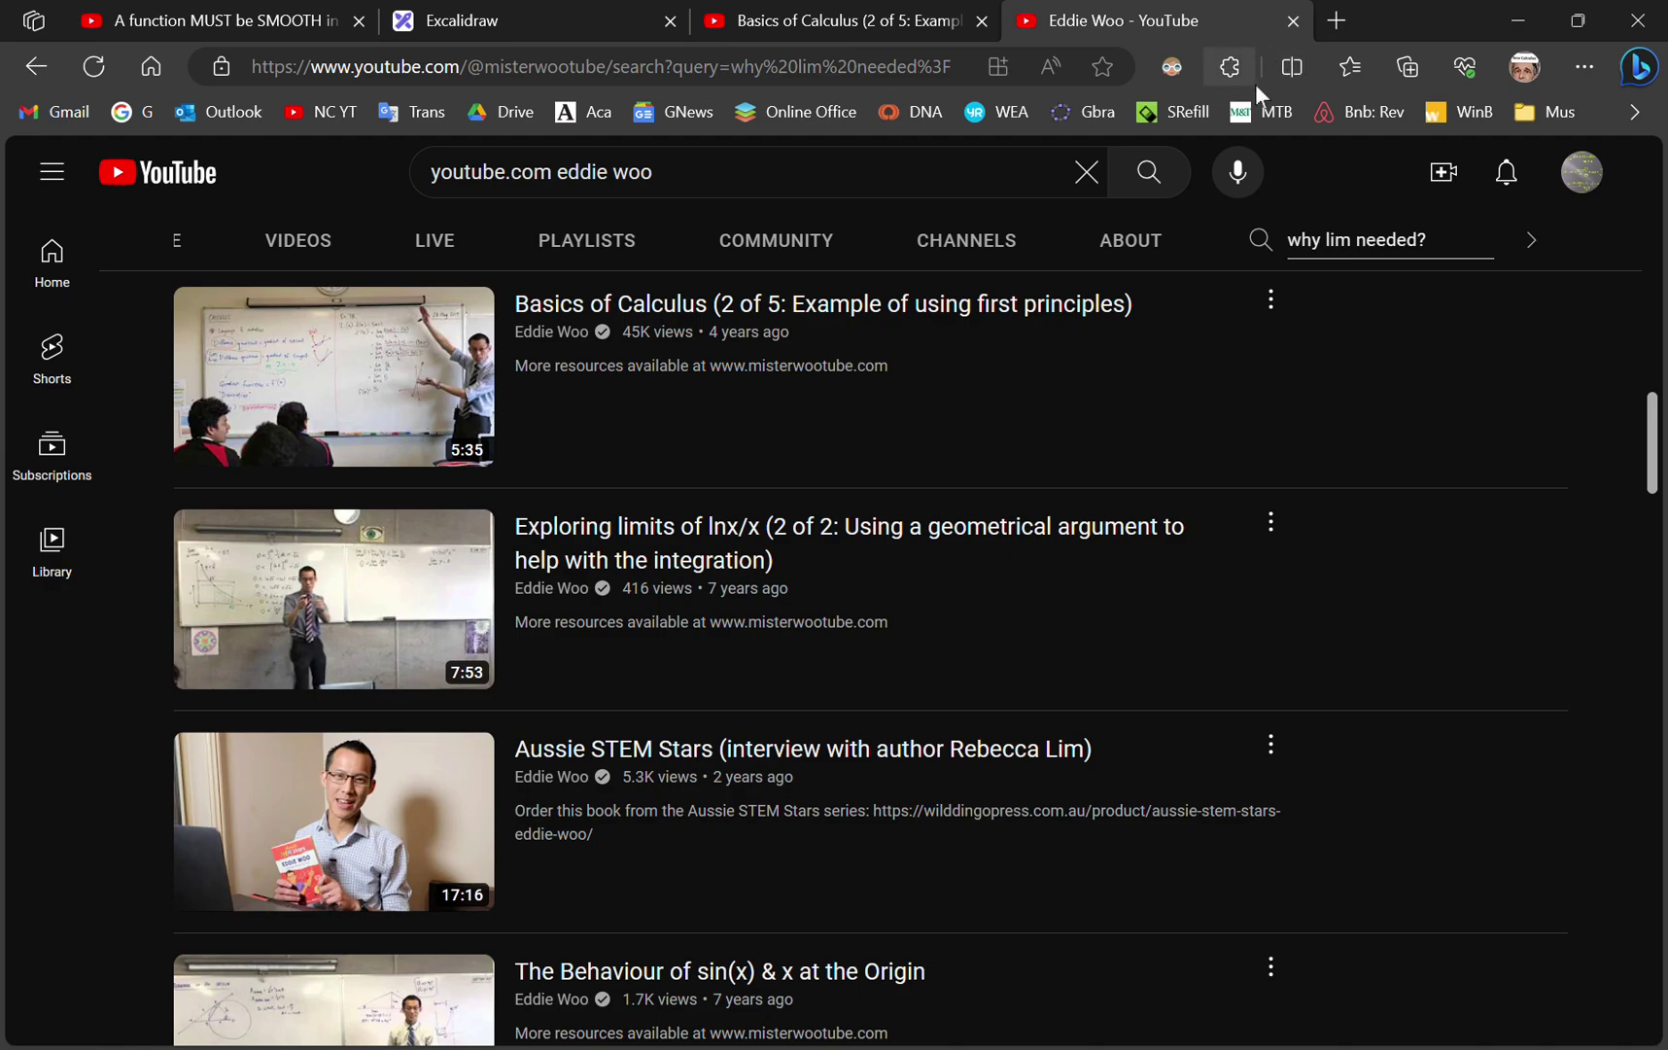
{"action": "left_click", "coordinate": [1296, 20]}
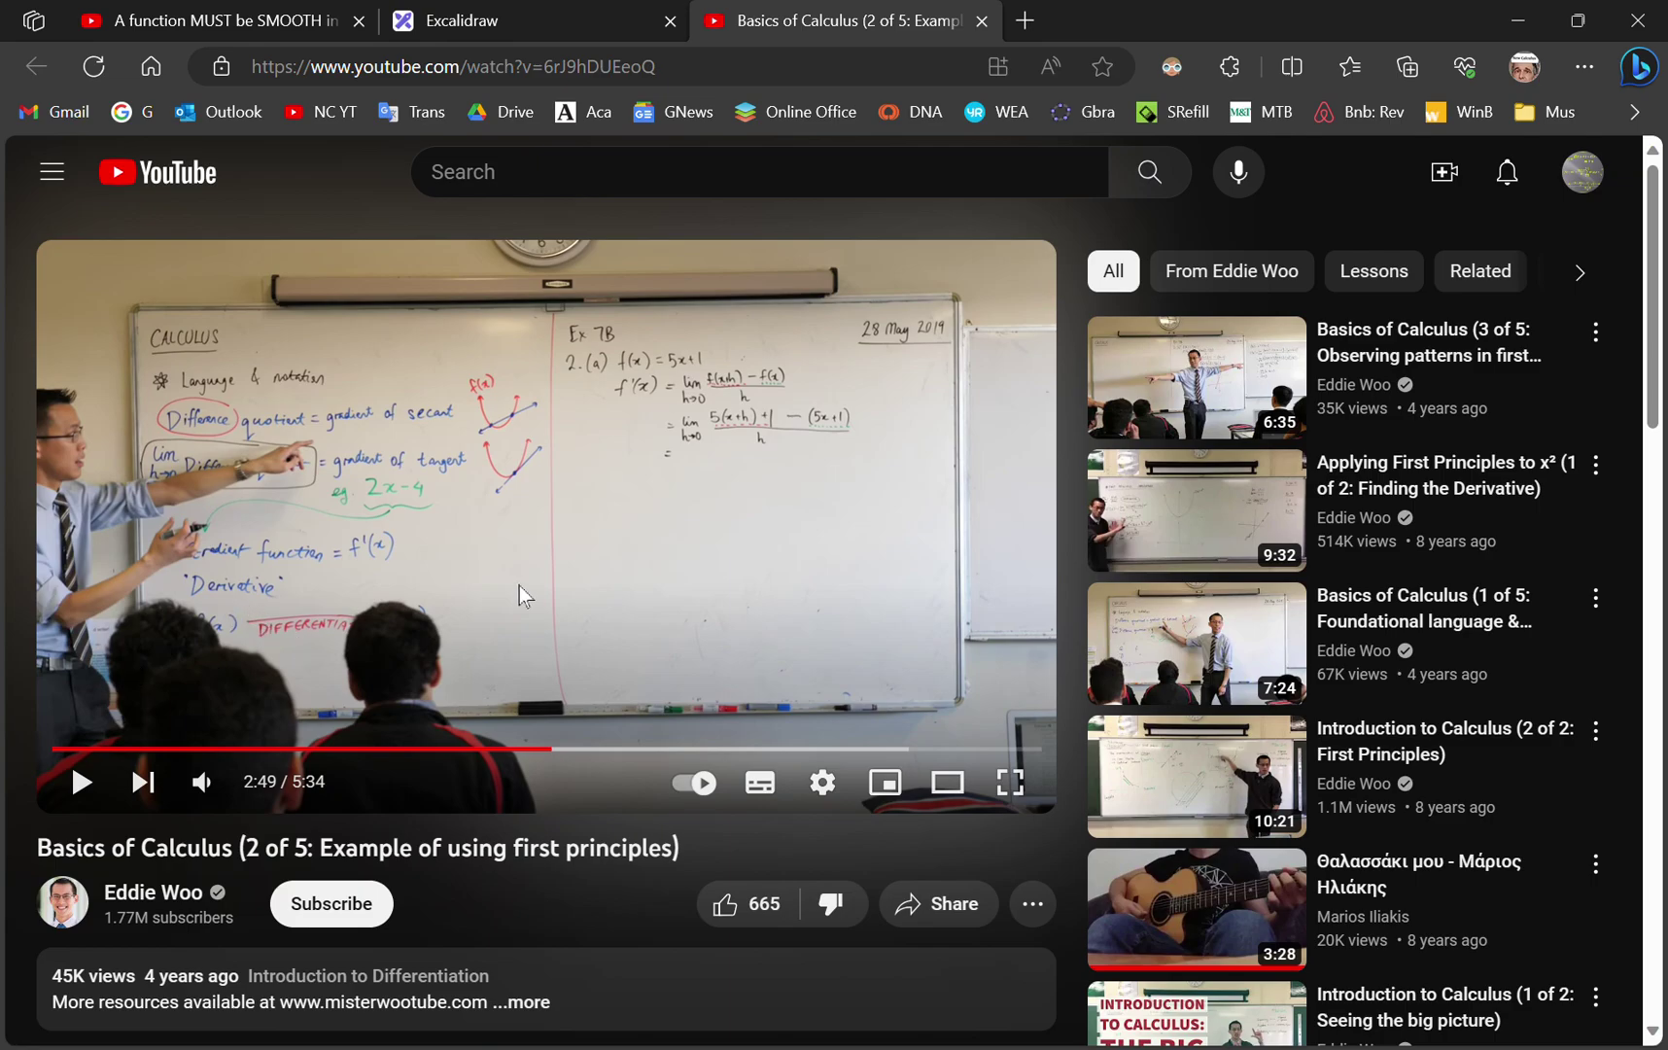
- Play the example from 2:49, pause at 3:06, and go back to Excalidraw
{"action": "left_click", "coordinate": [500, 556]}
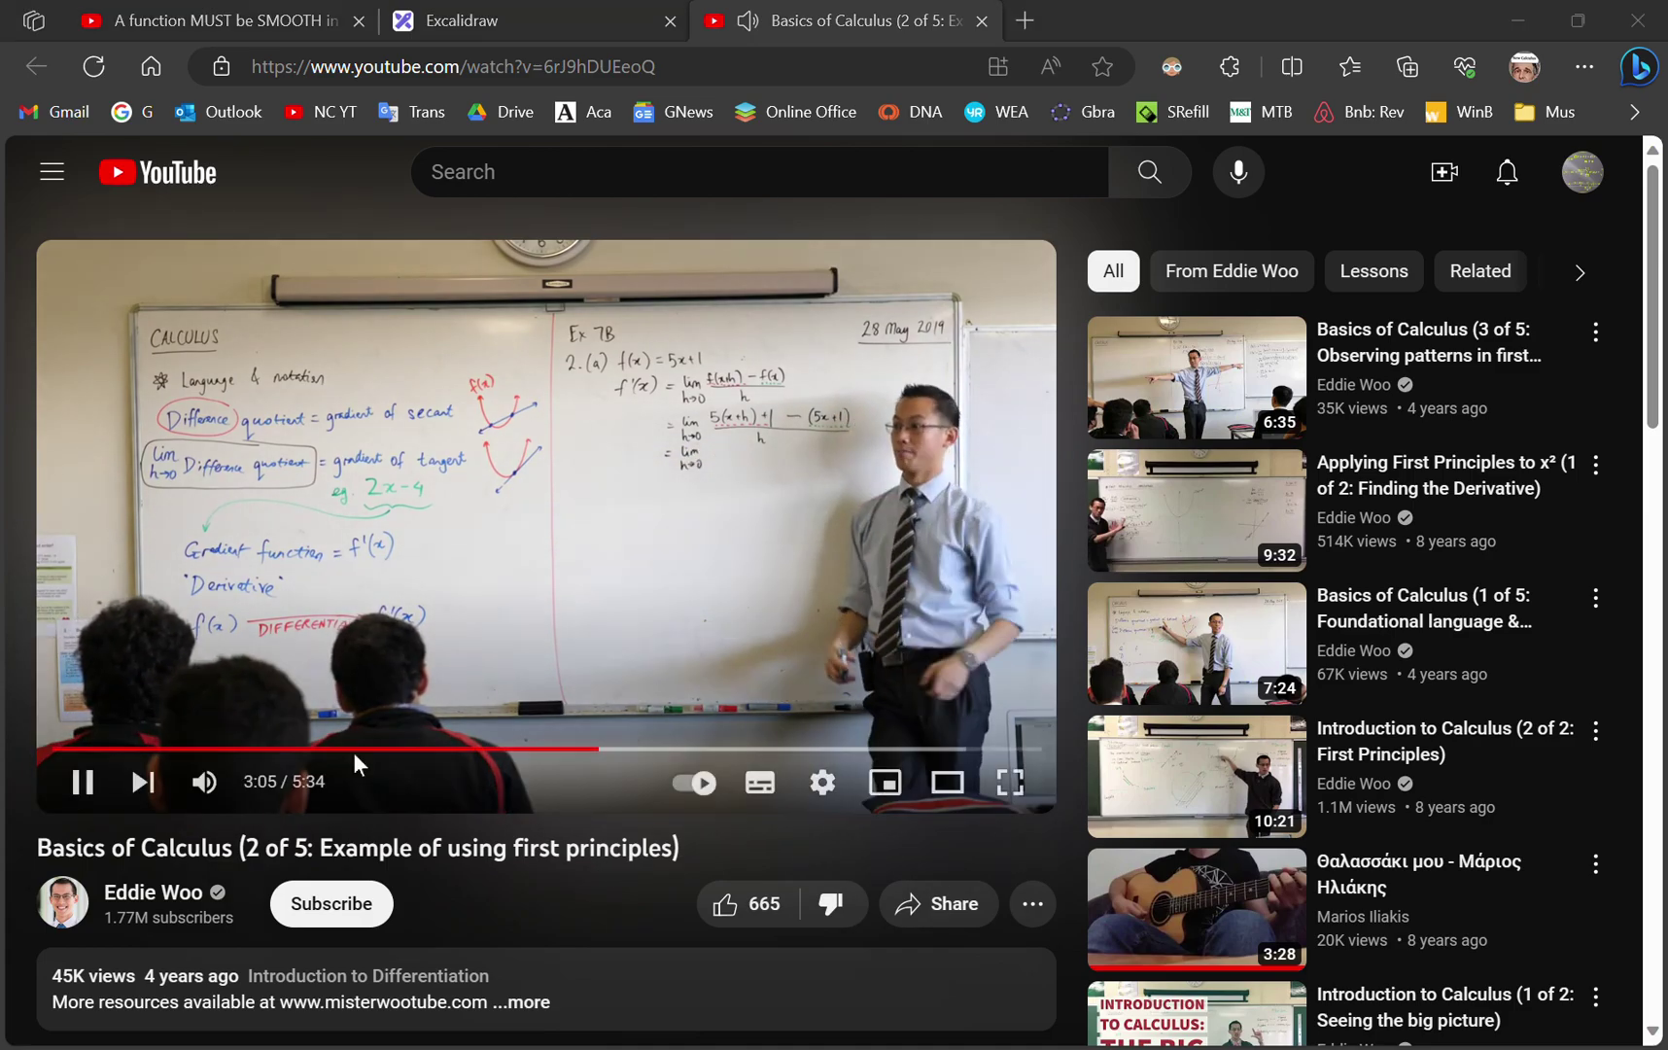
{"action": "left_click", "coordinate": [82, 782]}
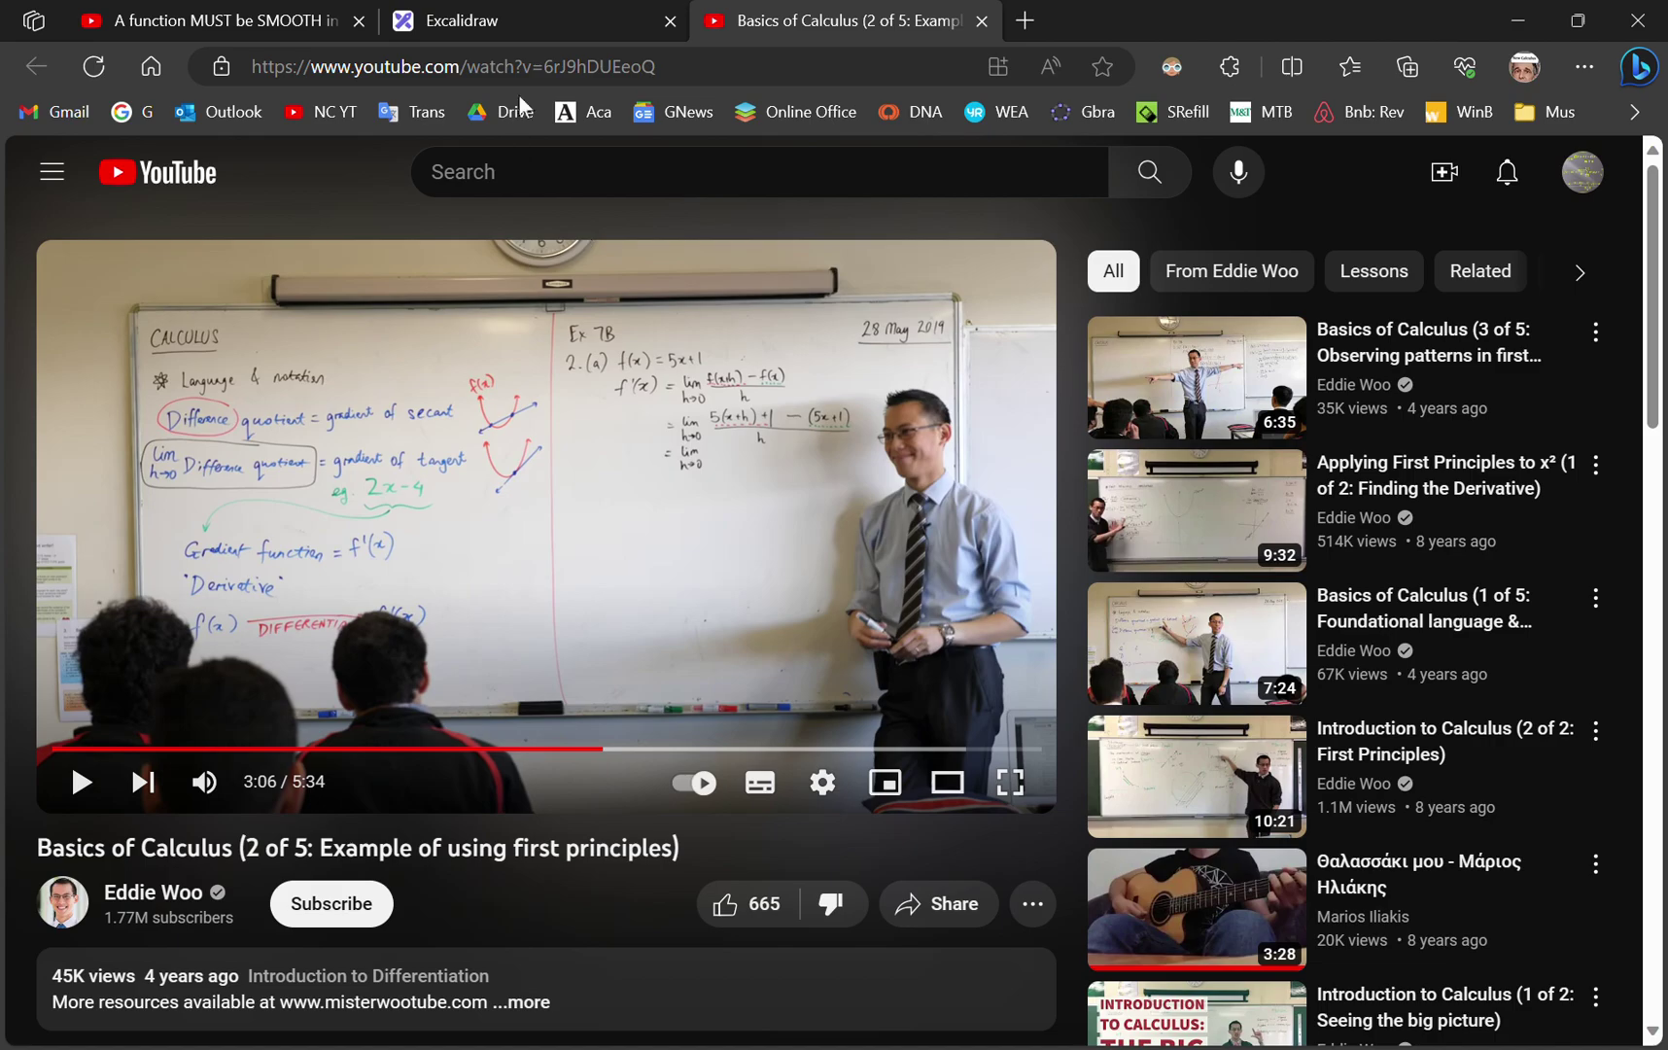
{"action": "left_click", "coordinate": [588, 17]}
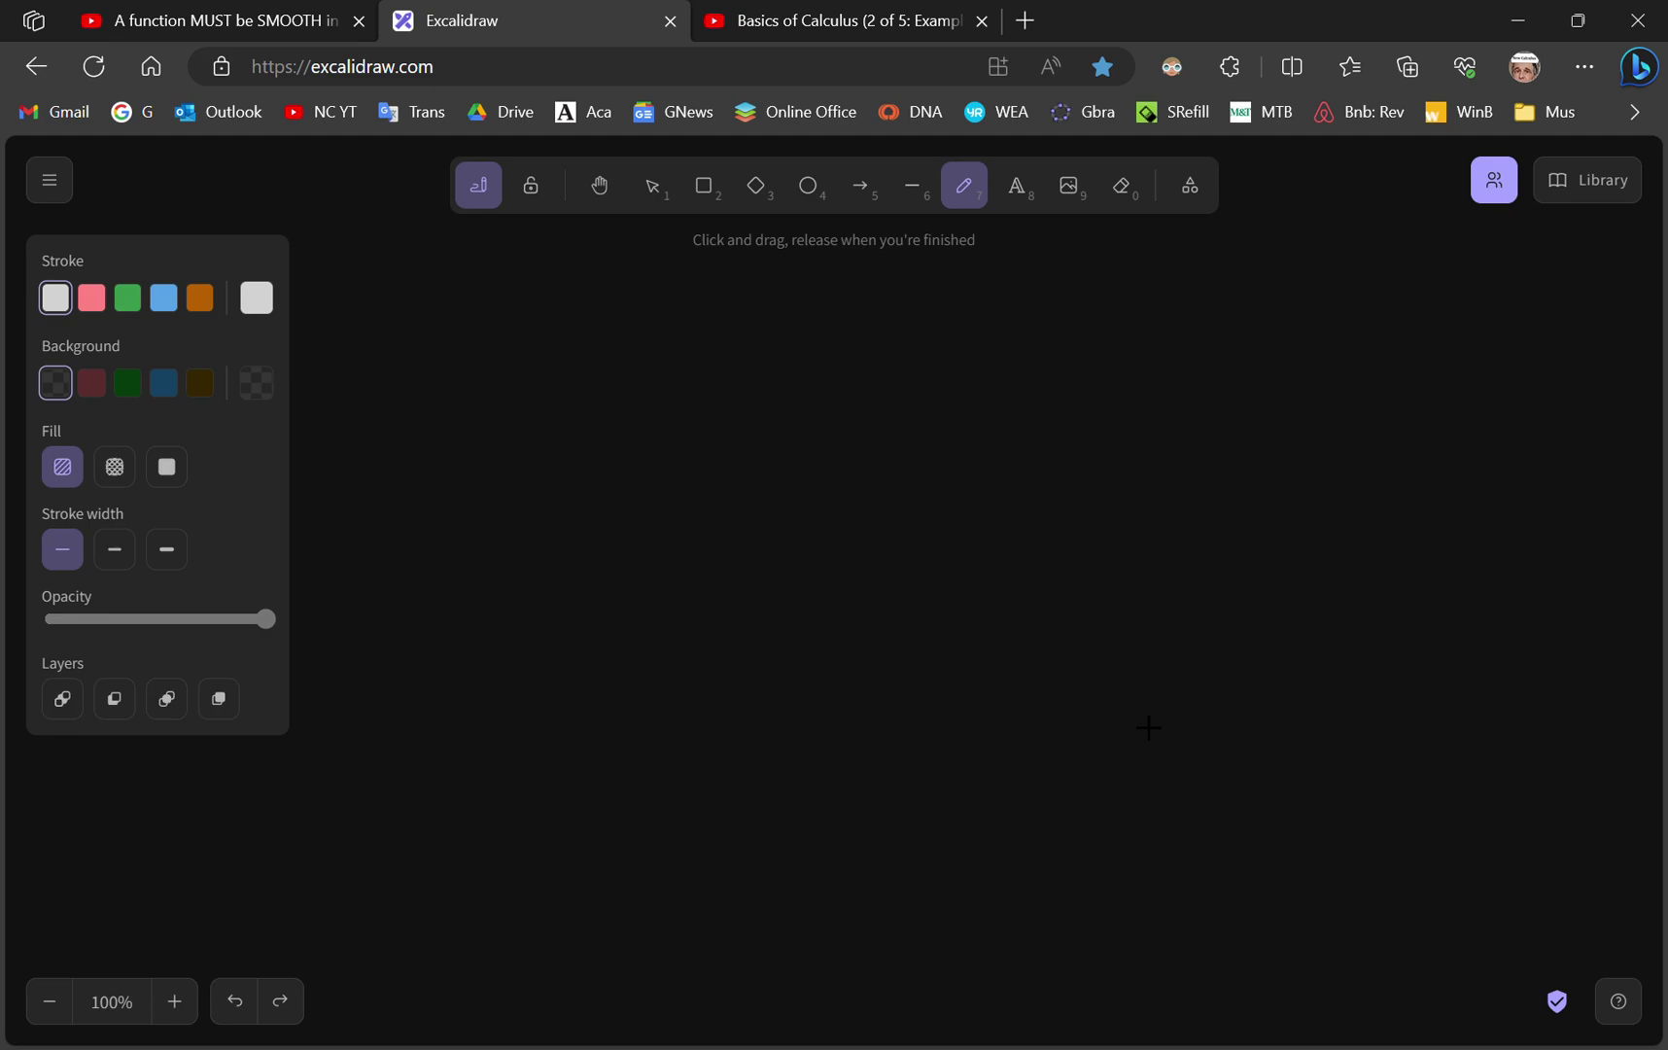
- Handwrite the difference quotient f(x+h) − f(x) over h
{"action": "mouse_move", "coordinate": [569, 290]}
{"action": "left_mouse_down"}
{"action": "mouse_move", "coordinate": [559, 381]}
{"action": "mouse_move", "coordinate": [580, 343]}
{"action": "mouse_move", "coordinate": [646, 375]}
{"action": "mouse_move", "coordinate": [695, 354]}
{"action": "left_mouse_up"}
{"action": "mouse_move", "coordinate": [727, 342]}
{"action": "left_mouse_down"}
{"action": "mouse_move", "coordinate": [764, 332]}
{"action": "mouse_move", "coordinate": [750, 354]}
{"action": "left_mouse_up"}
{"action": "mouse_move", "coordinate": [763, 282]}
{"action": "left_mouse_down"}
{"action": "mouse_move", "coordinate": [778, 318]}
{"action": "mouse_move", "coordinate": [817, 337]}
{"action": "left_mouse_up"}
{"action": "left_click_drag", "start_coordinate": [849, 356], "coordinate": [859, 370]}
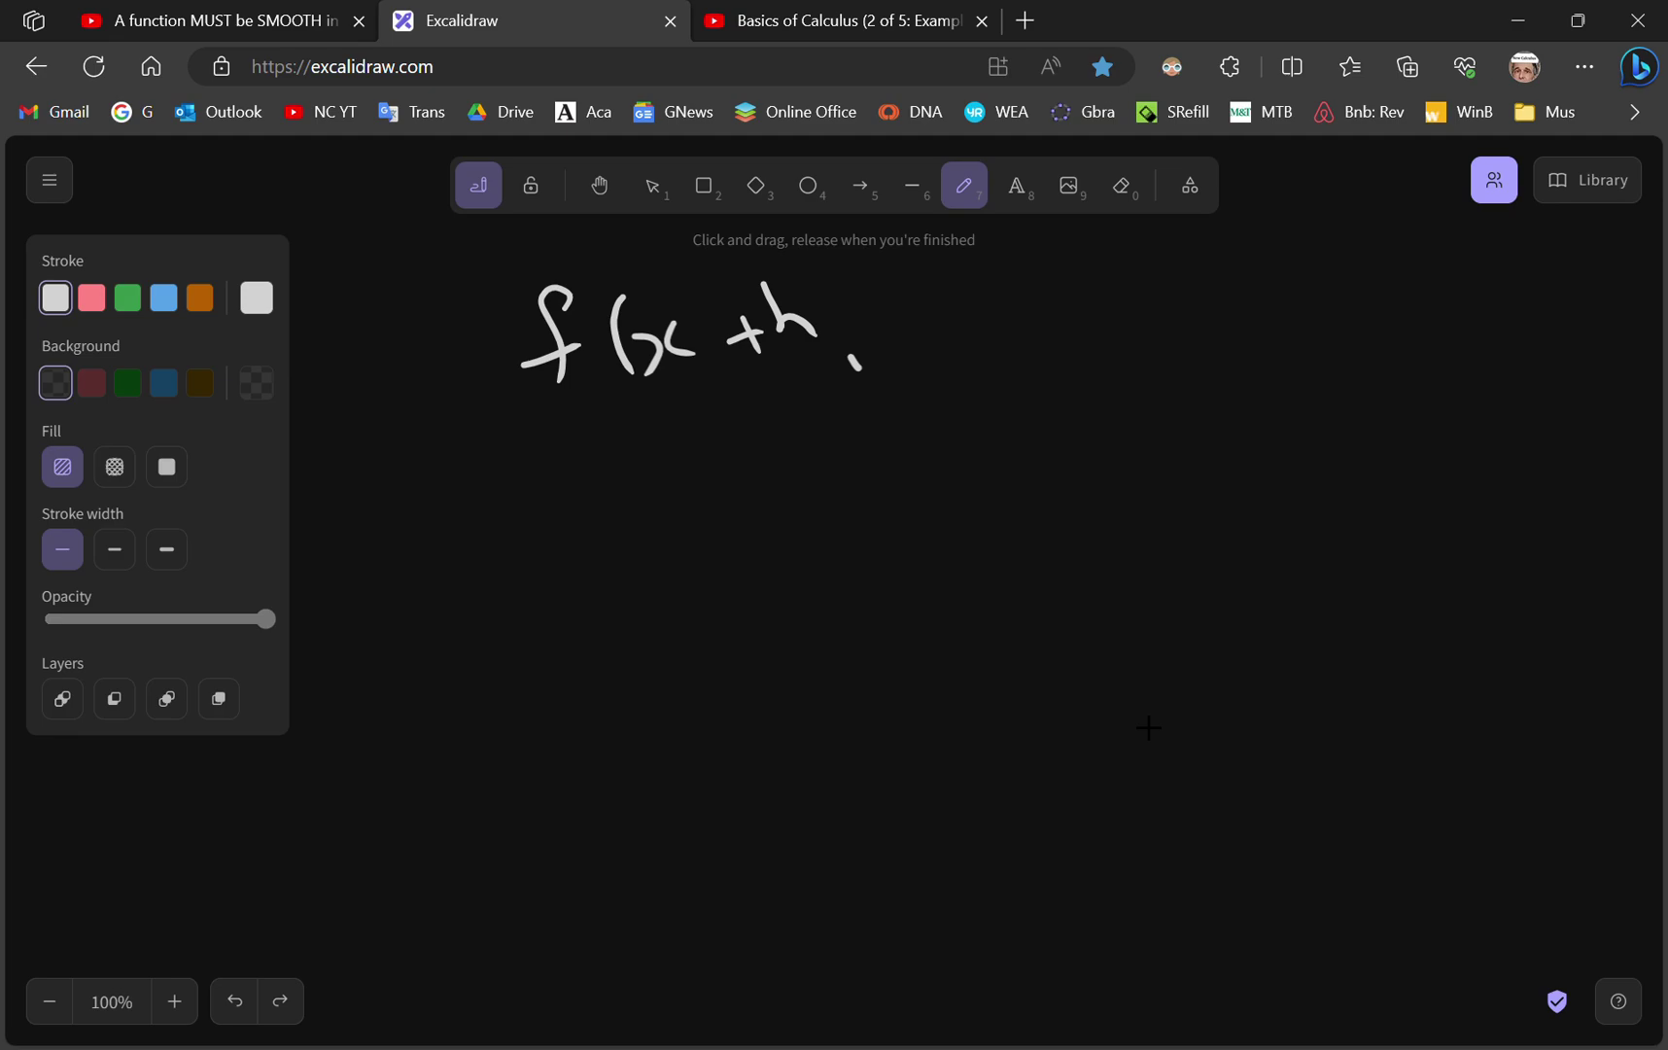
{"action": "mouse_move", "coordinate": [846, 269]}
{"action": "left_mouse_down"}
{"action": "mouse_move", "coordinate": [871, 362]}
{"action": "mouse_move", "coordinate": [1009, 280]}
{"action": "mouse_move", "coordinate": [971, 341]}
{"action": "left_mouse_up"}
{"action": "mouse_move", "coordinate": [1052, 277]}
{"action": "left_mouse_down"}
{"action": "mouse_move", "coordinate": [1048, 340]}
{"action": "mouse_move", "coordinate": [1089, 340]}
{"action": "left_mouse_up"}
{"action": "mouse_move", "coordinate": [1109, 286]}
{"action": "left_mouse_down"}
{"action": "mouse_move", "coordinate": [1114, 313]}
{"action": "mouse_move", "coordinate": [1173, 319]}
{"action": "left_mouse_up"}
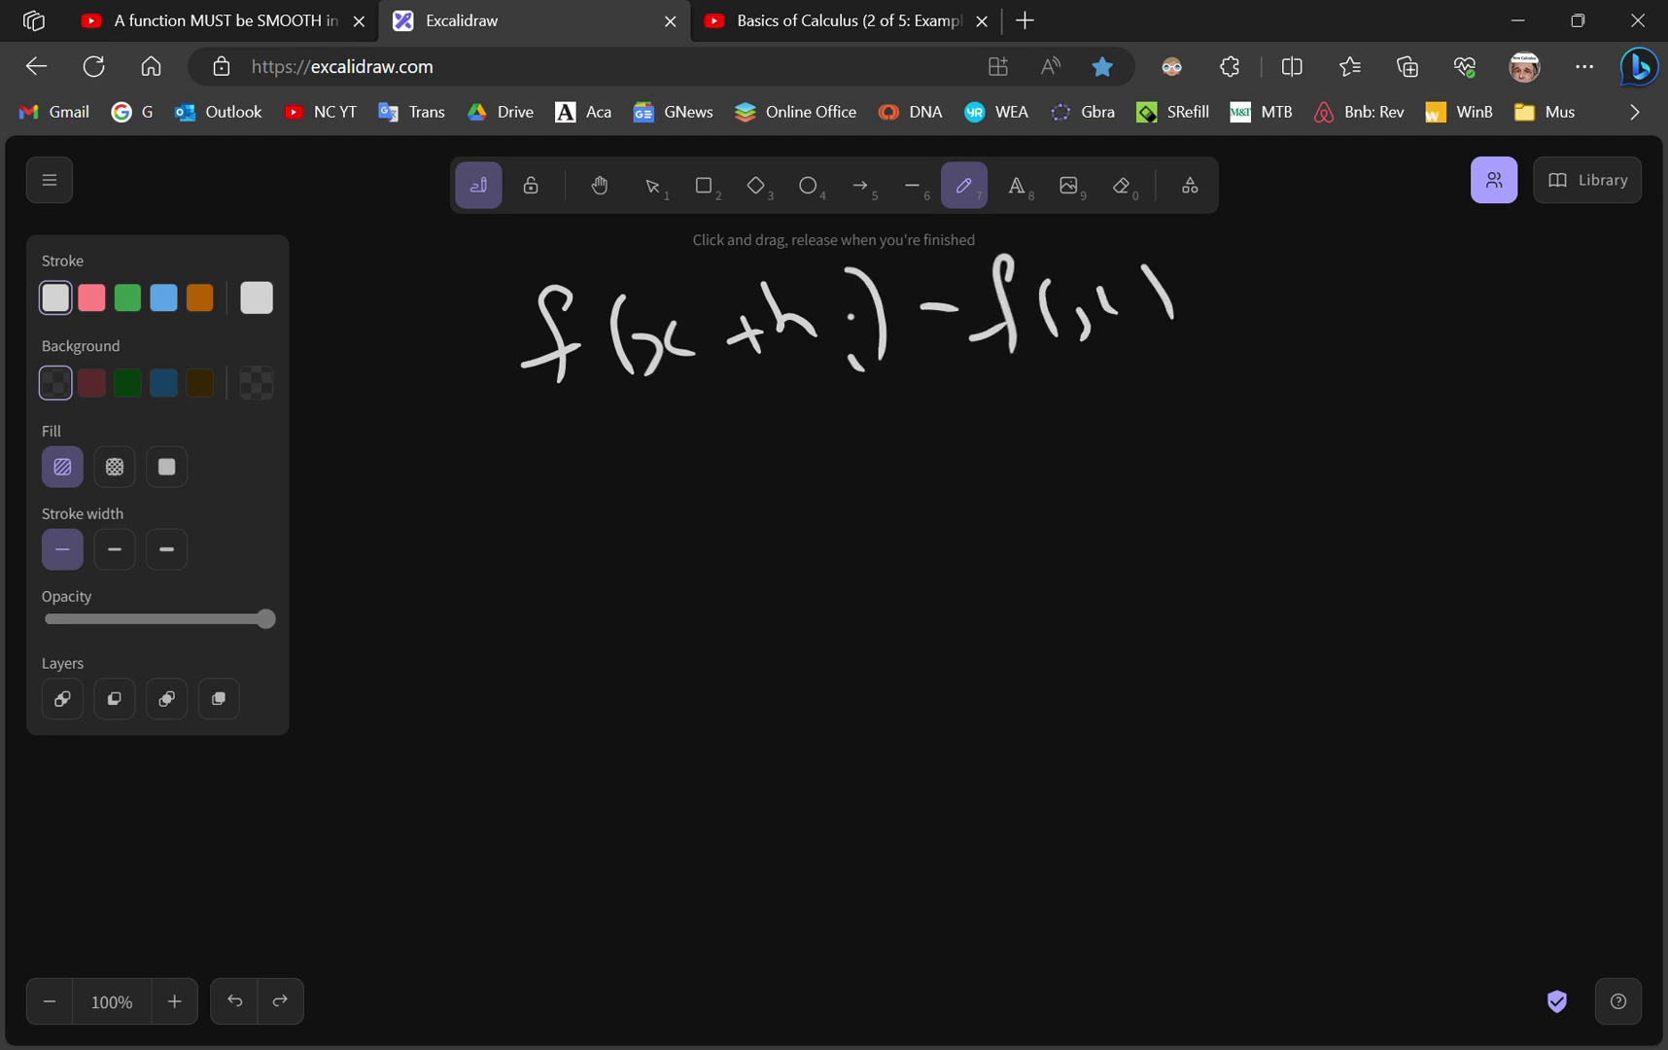
{"action": "left_click_drag", "start_coordinate": [513, 409], "coordinate": [1227, 340]}
{"action": "left_click_drag", "start_coordinate": [838, 398], "coordinate": [909, 444]}
{"action": "mouse_move", "coordinate": [940, 425]}
{"action": "left_mouse_down"}
{"action": "mouse_move", "coordinate": [951, 442]}
{"action": "mouse_move", "coordinate": [937, 395]}
{"action": "left_mouse_up"}
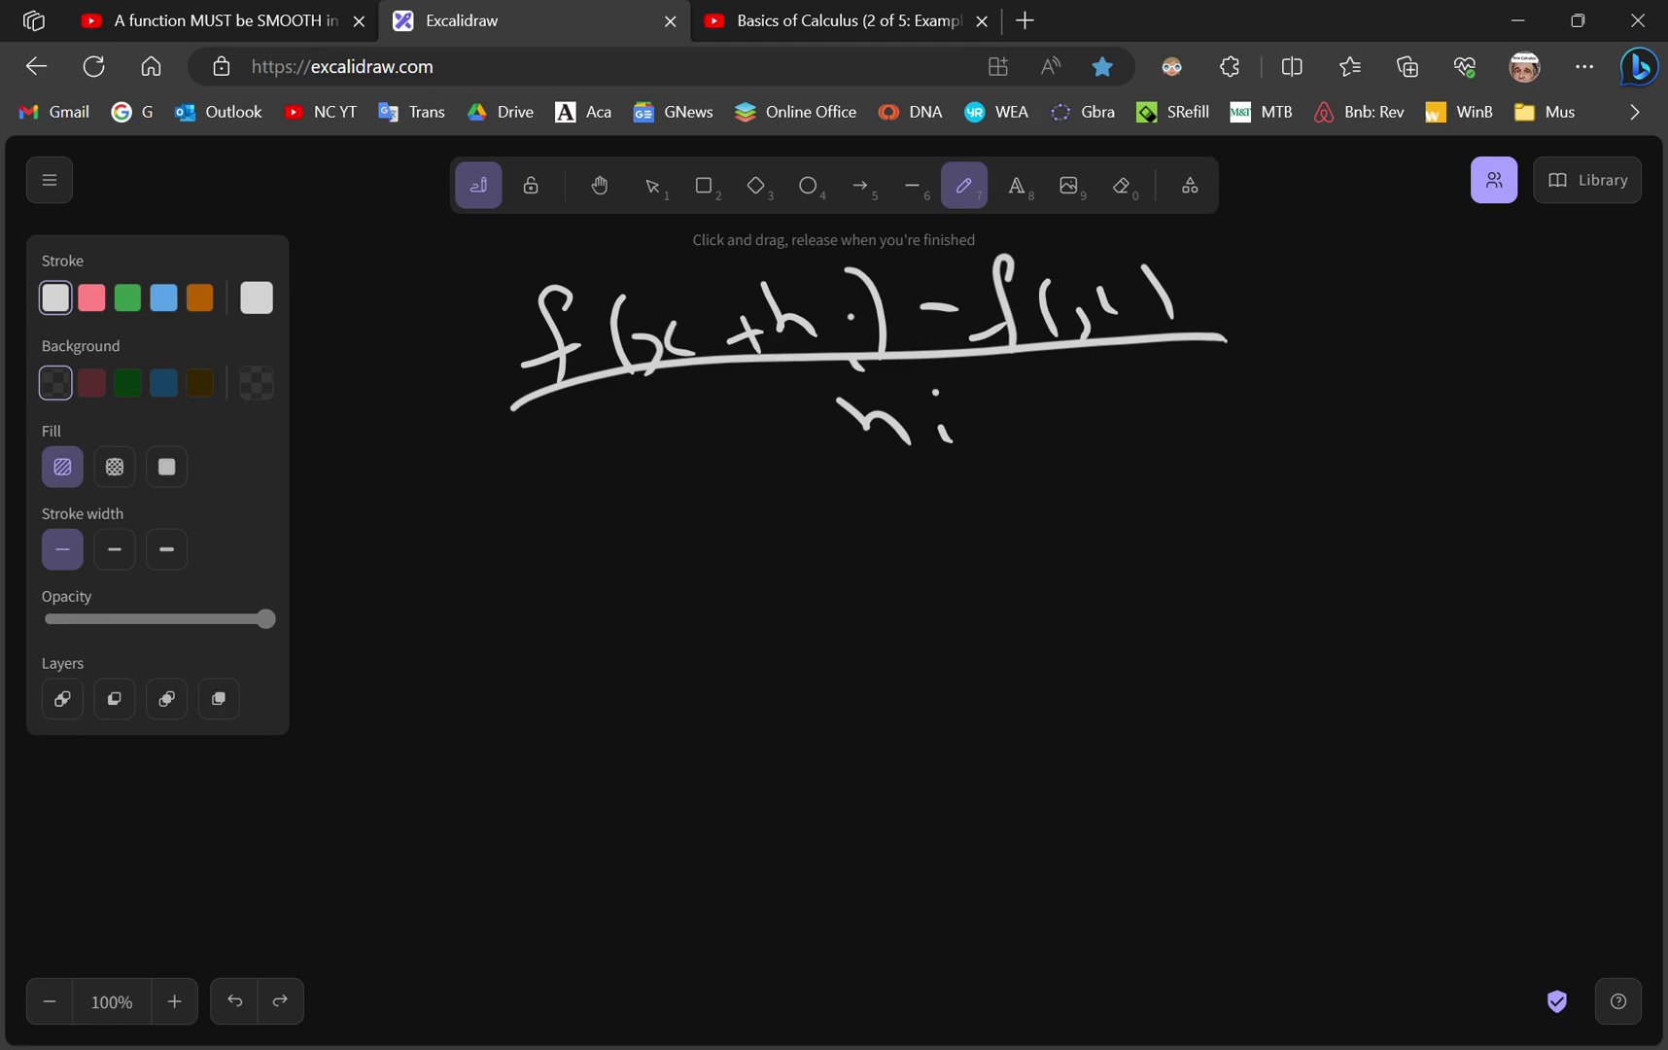
- Cross out the quotient, write Lim h→0 below and strike it through
{"action": "left_click_drag", "start_coordinate": [1291, 270], "coordinate": [1241, 394]}
{"action": "left_click_drag", "start_coordinate": [1218, 299], "coordinate": [1293, 381]}
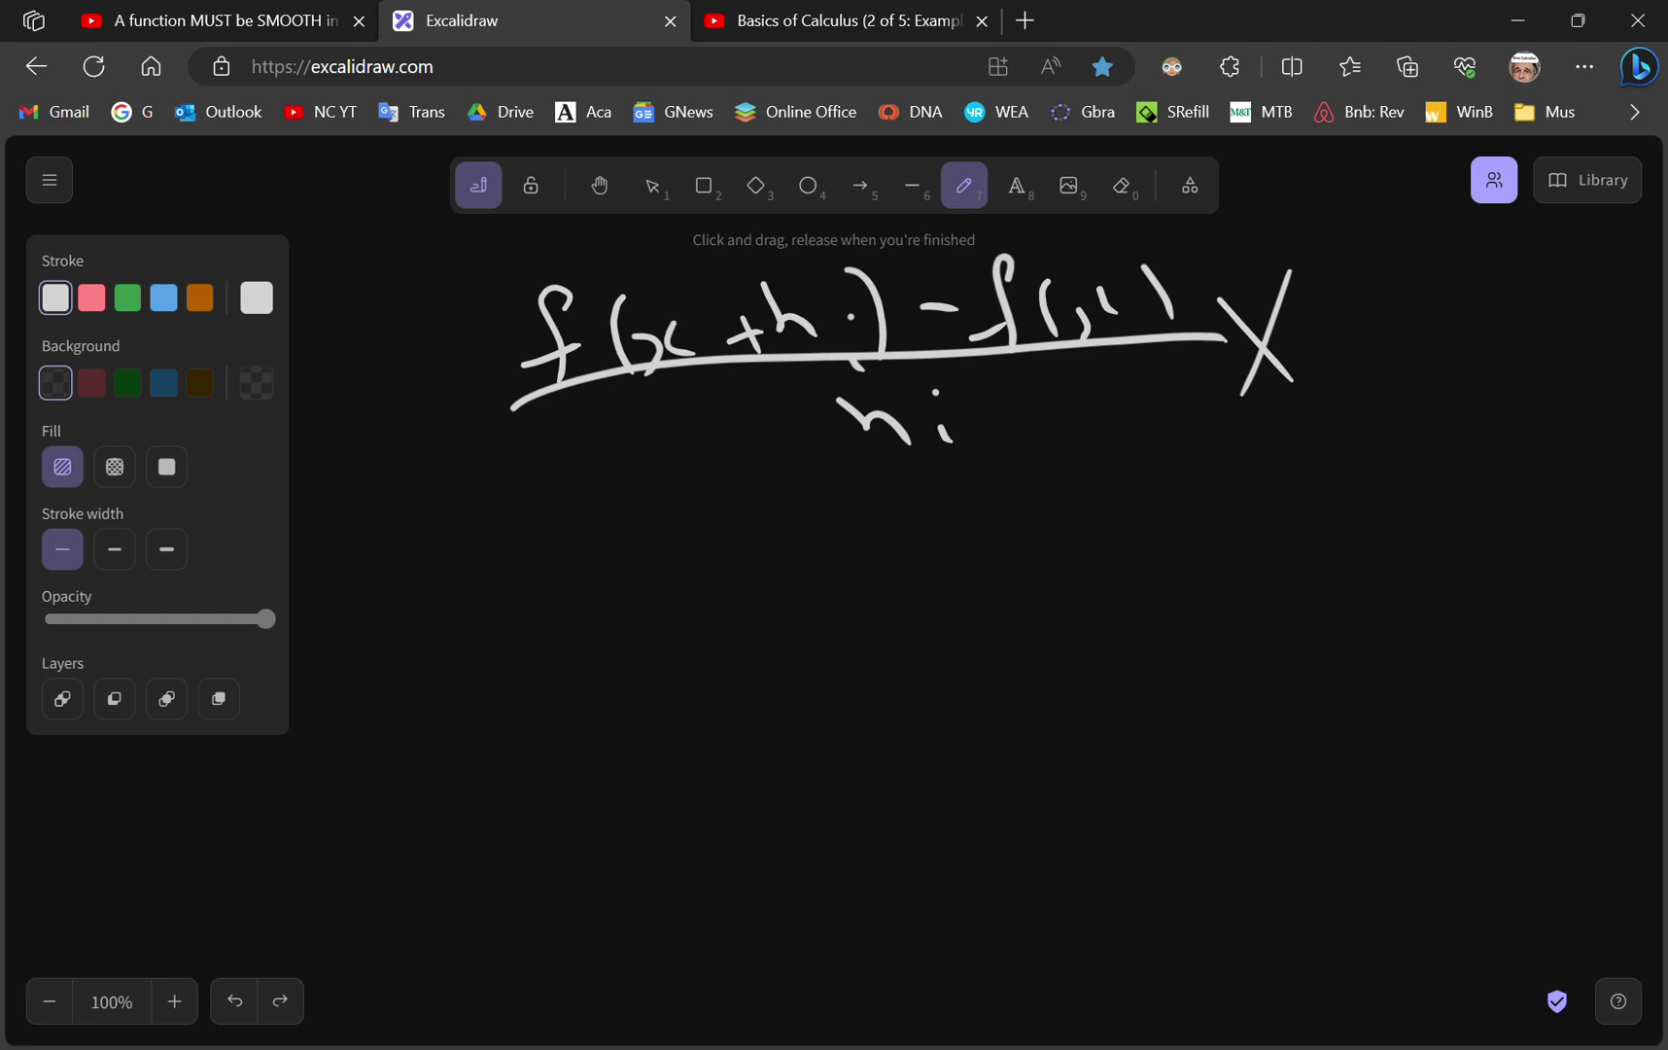
{"action": "mouse_move", "coordinate": [618, 520]}
{"action": "left_mouse_down"}
{"action": "mouse_move", "coordinate": [623, 569]}
{"action": "mouse_move", "coordinate": [671, 587]}
{"action": "left_mouse_up"}
{"action": "mouse_move", "coordinate": [692, 566]}
{"action": "left_mouse_down"}
{"action": "mouse_move", "coordinate": [696, 583]}
{"action": "mouse_move", "coordinate": [719, 564]}
{"action": "mouse_move", "coordinate": [765, 577]}
{"action": "left_mouse_up"}
{"action": "left_click", "coordinate": [690, 529]}
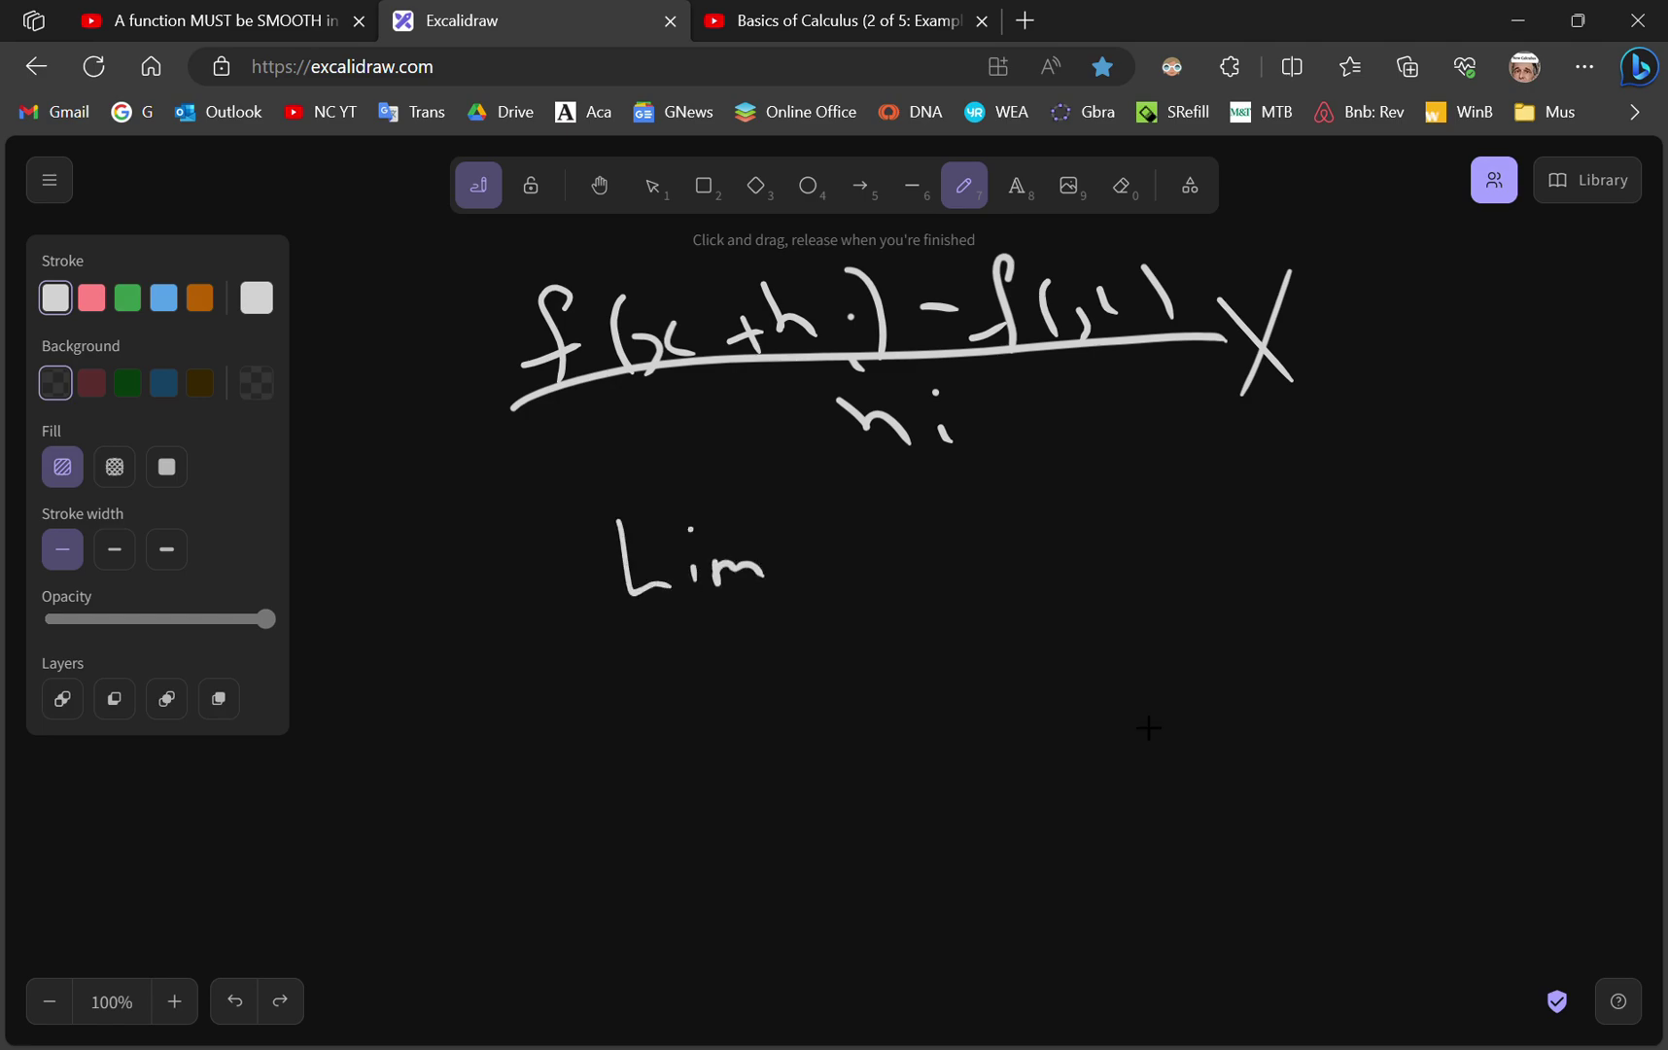
{"action": "mouse_move", "coordinate": [630, 626]}
{"action": "left_mouse_down"}
{"action": "mouse_move", "coordinate": [673, 685]}
{"action": "mouse_move", "coordinate": [768, 615]}
{"action": "left_mouse_up"}
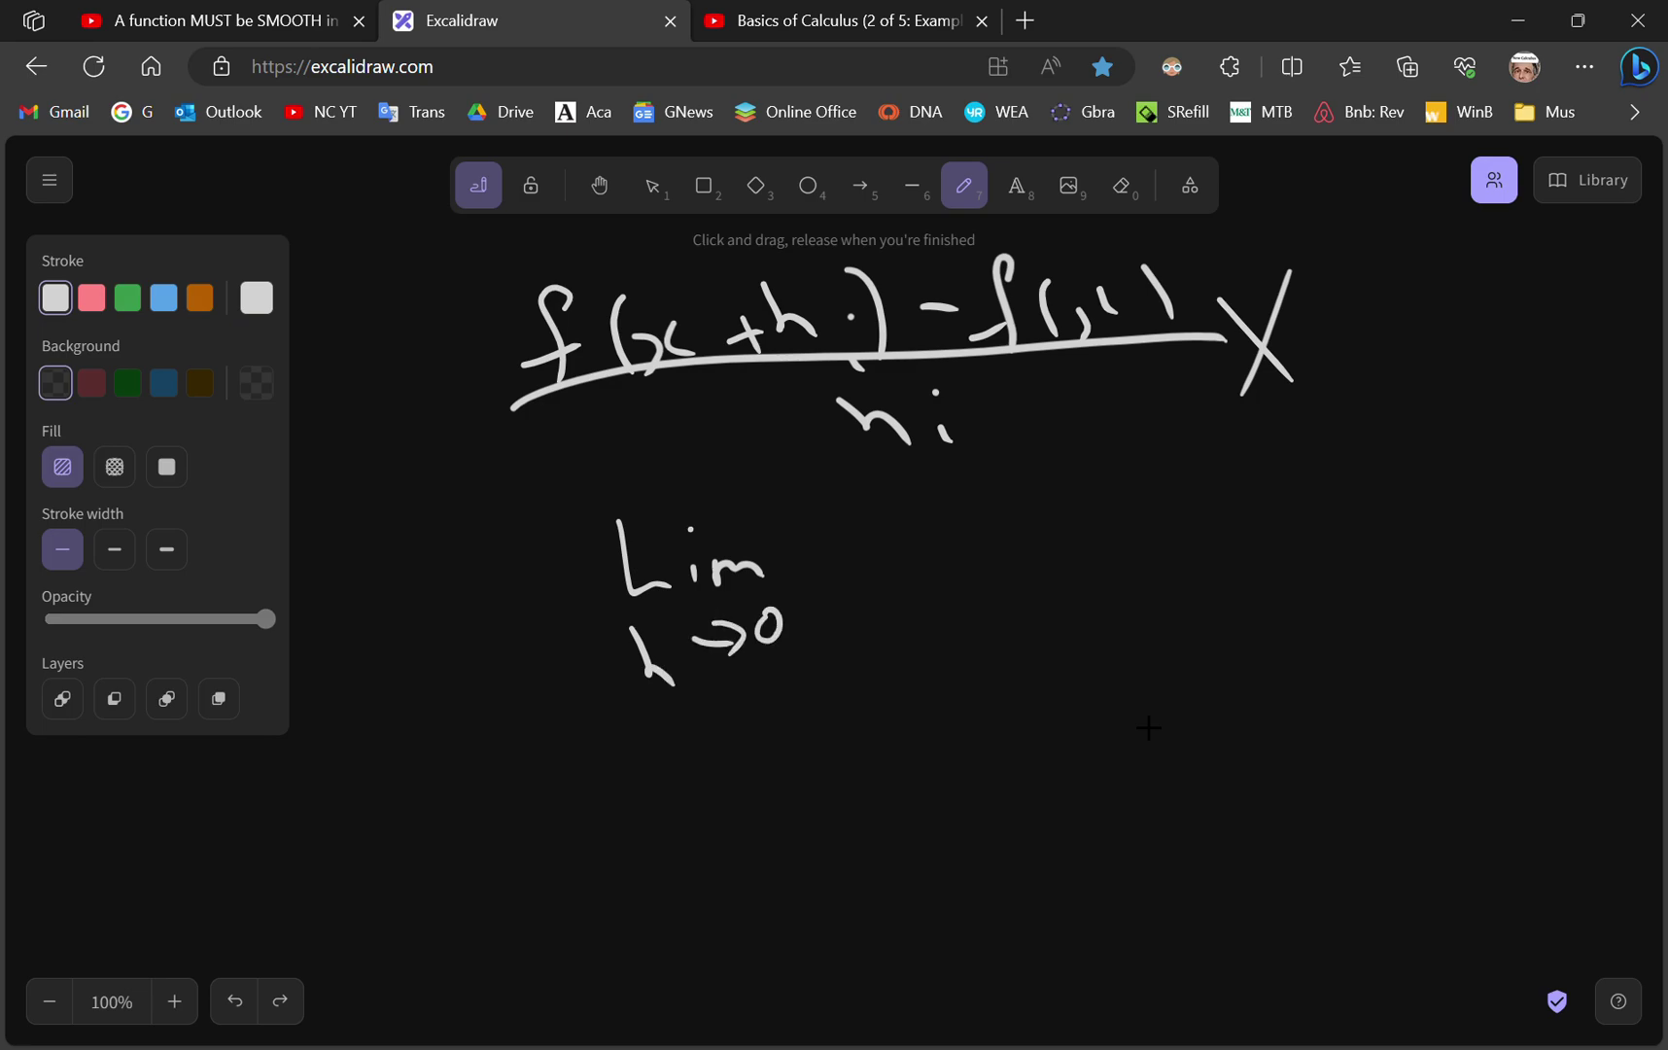
{"action": "left_click_drag", "start_coordinate": [777, 455], "coordinate": [650, 678]}
{"action": "left_click_drag", "start_coordinate": [631, 498], "coordinate": [775, 661]}
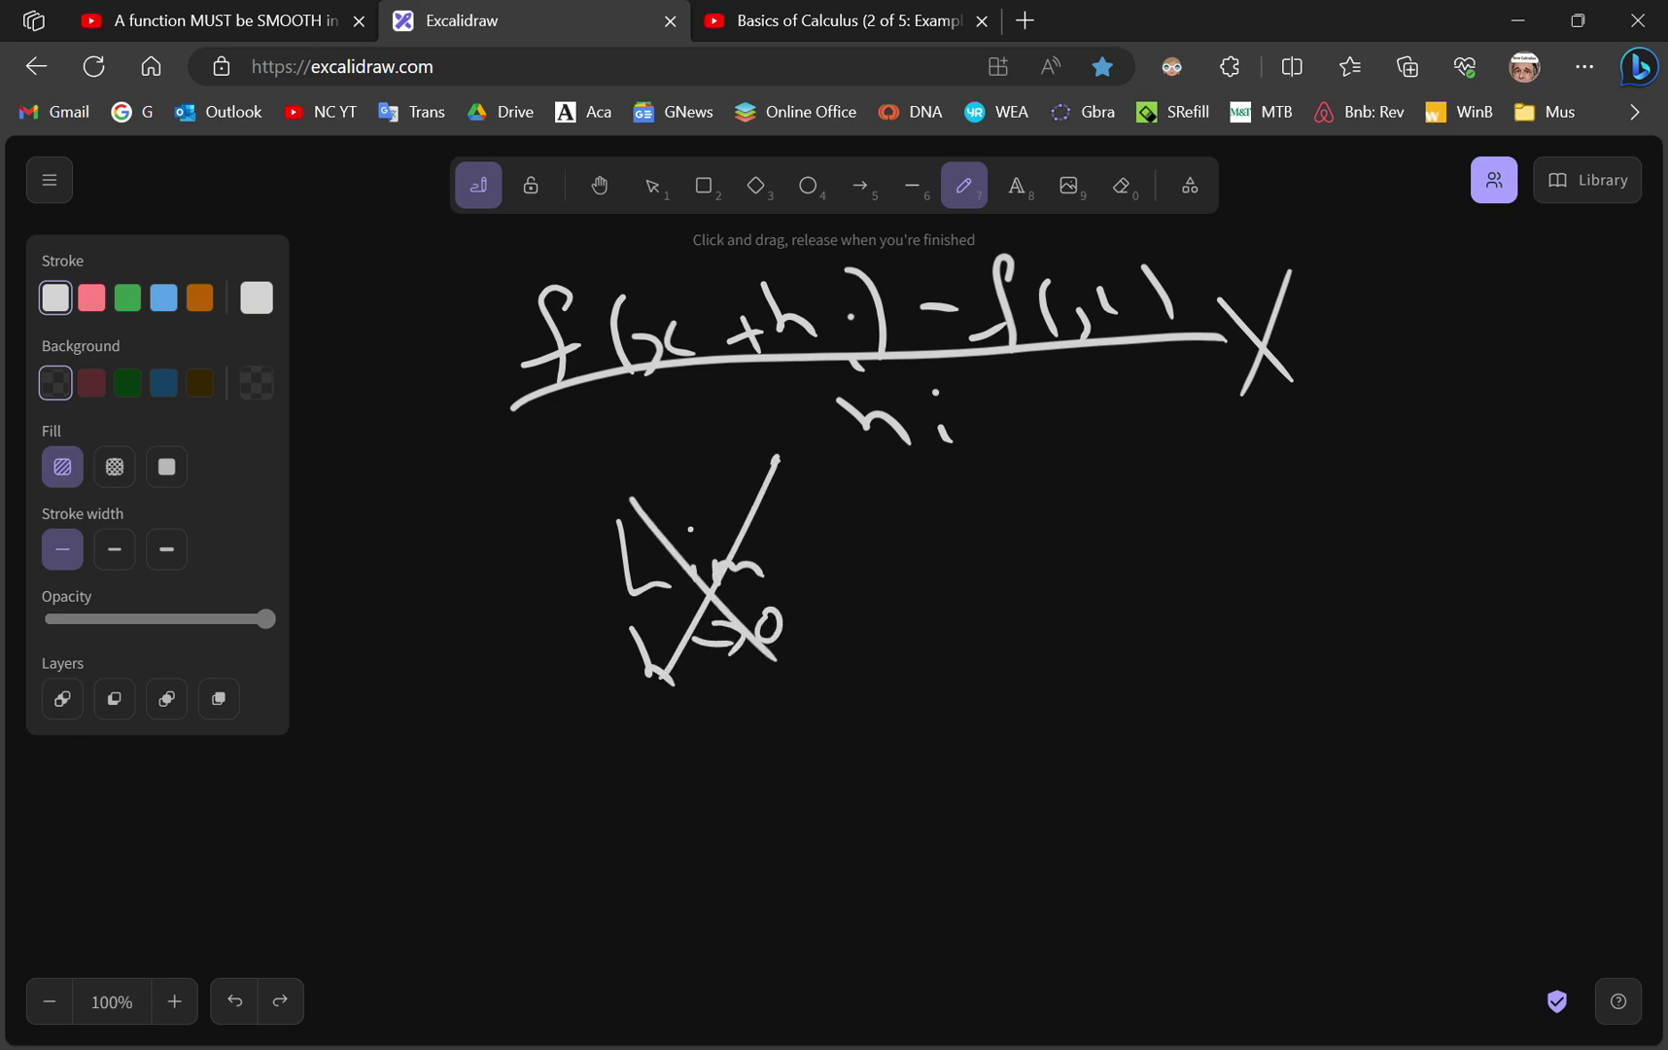
{"action": "key", "text": "ctrl+Tab"}
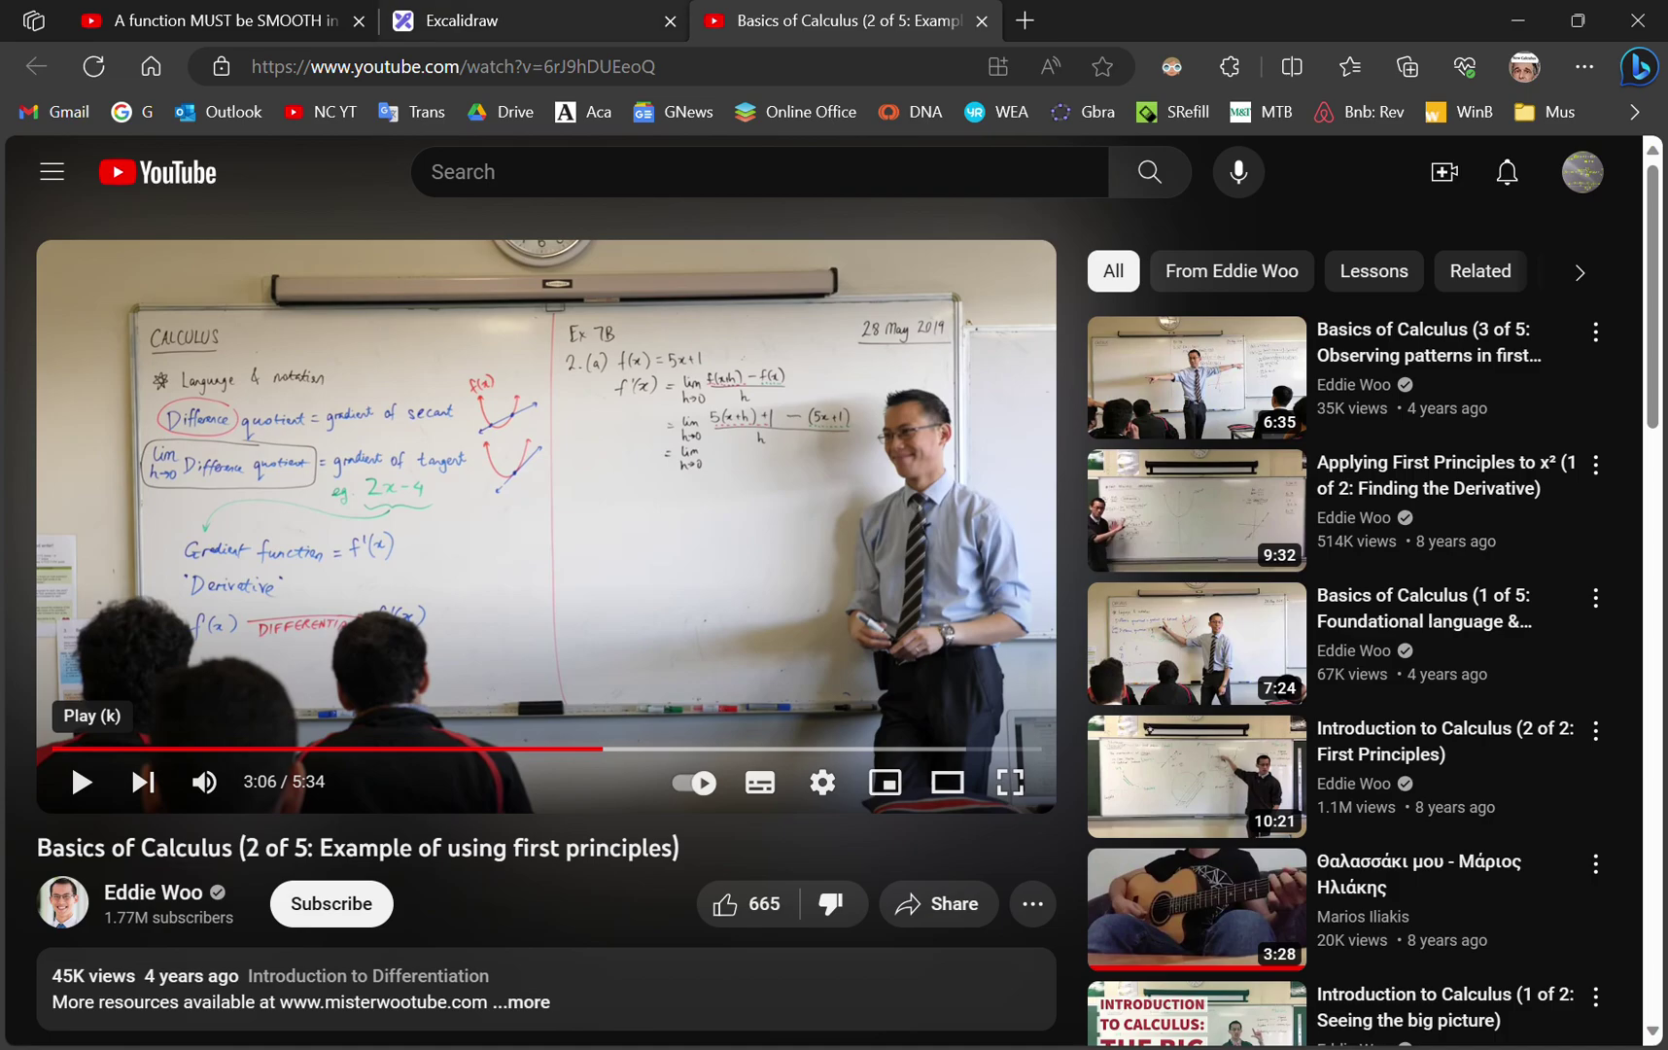
- Return to Excalidraw and reset the canvas to a blank page
{"action": "key", "text": "ctrl+shift+Tab"}
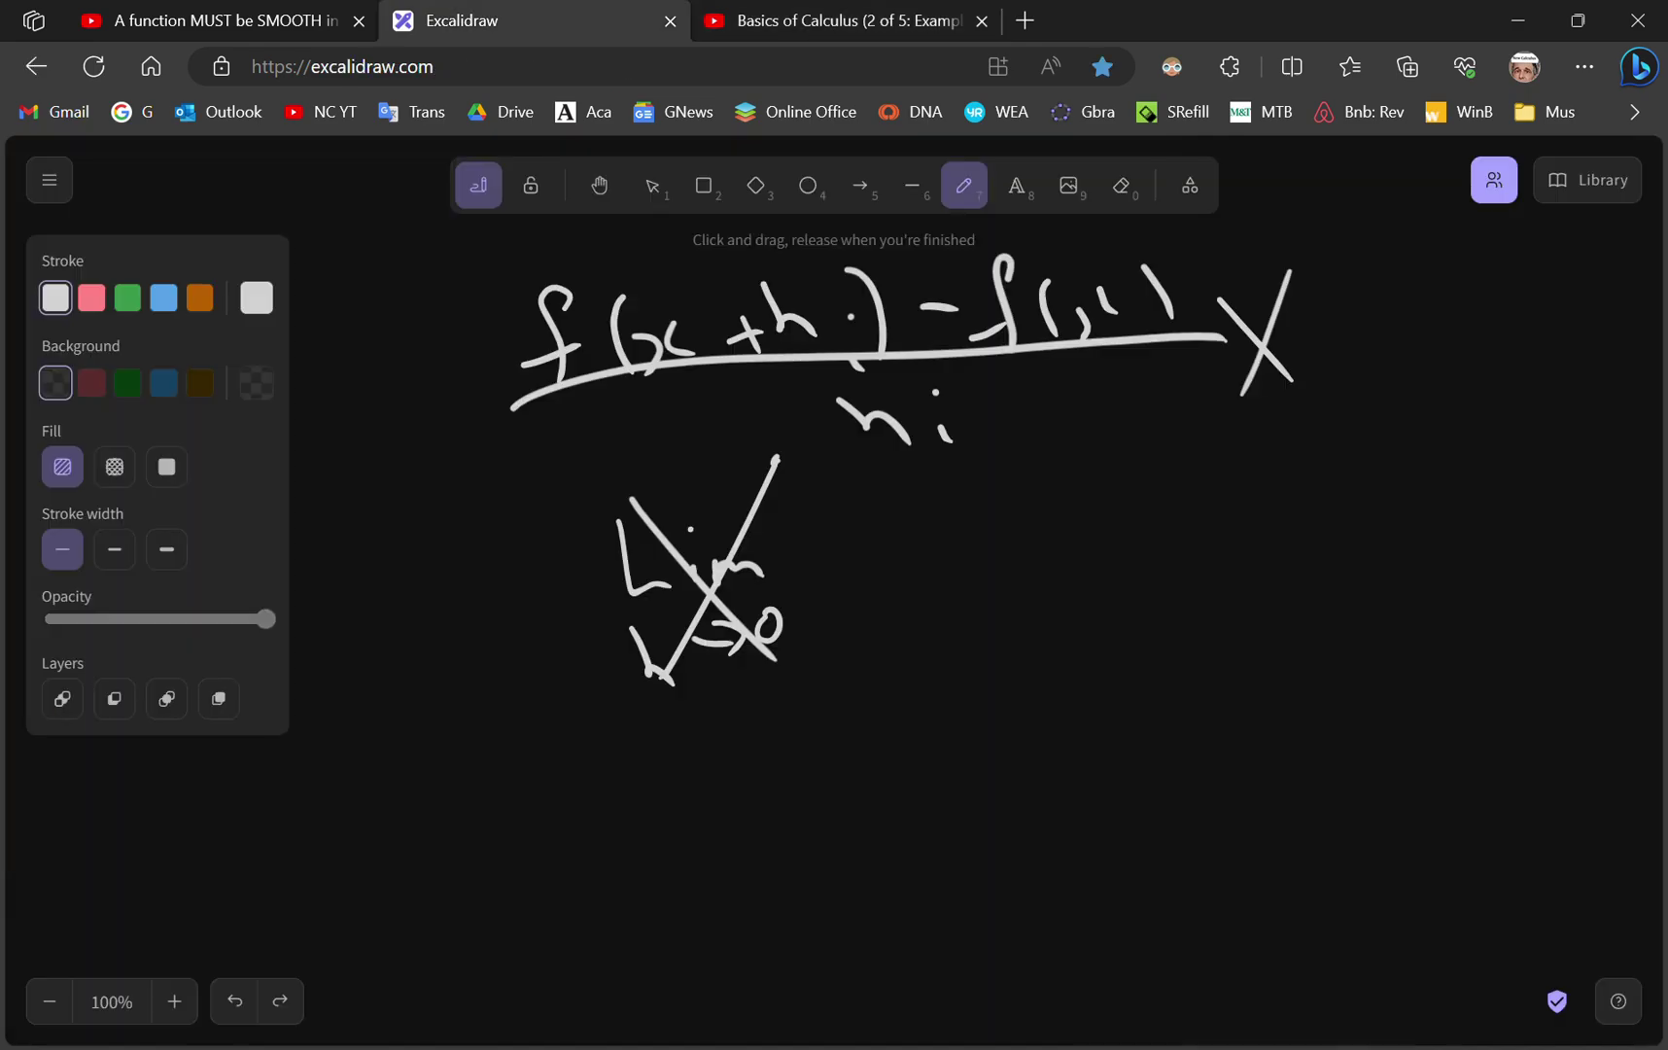
{"action": "left_click", "coordinate": [50, 180]}
{"action": "left_click", "coordinate": [107, 443]}
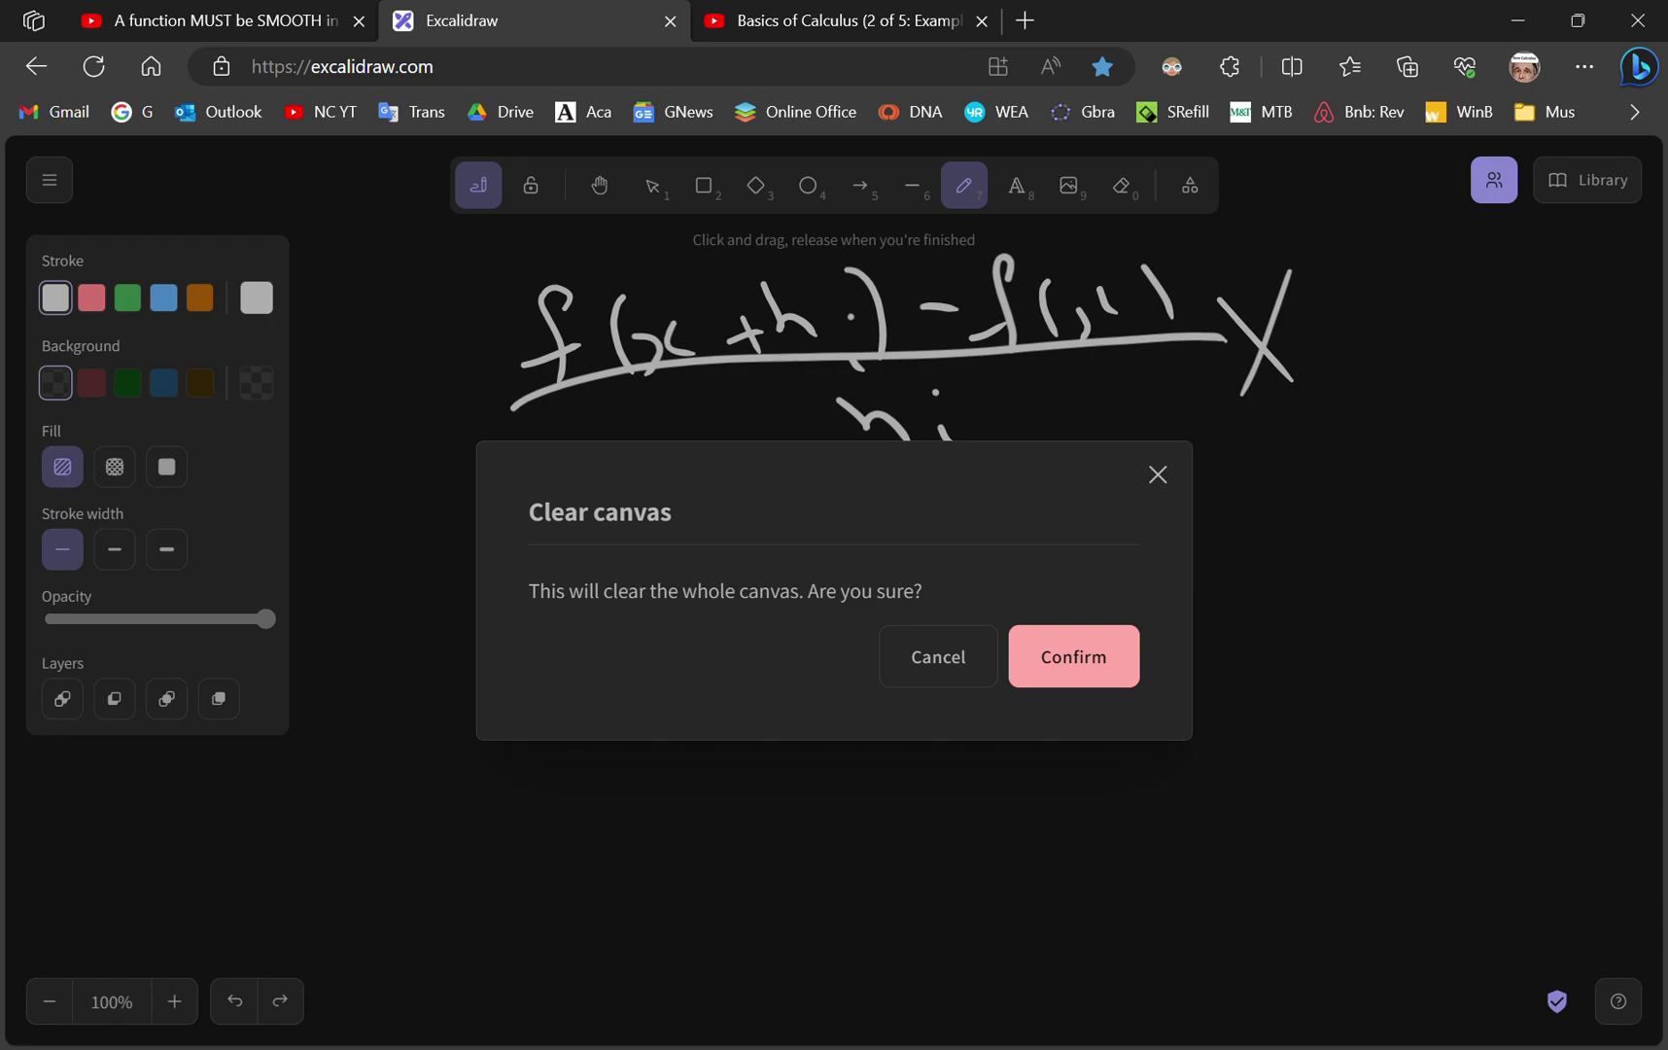
{"action": "left_click", "coordinate": [1136, 685]}
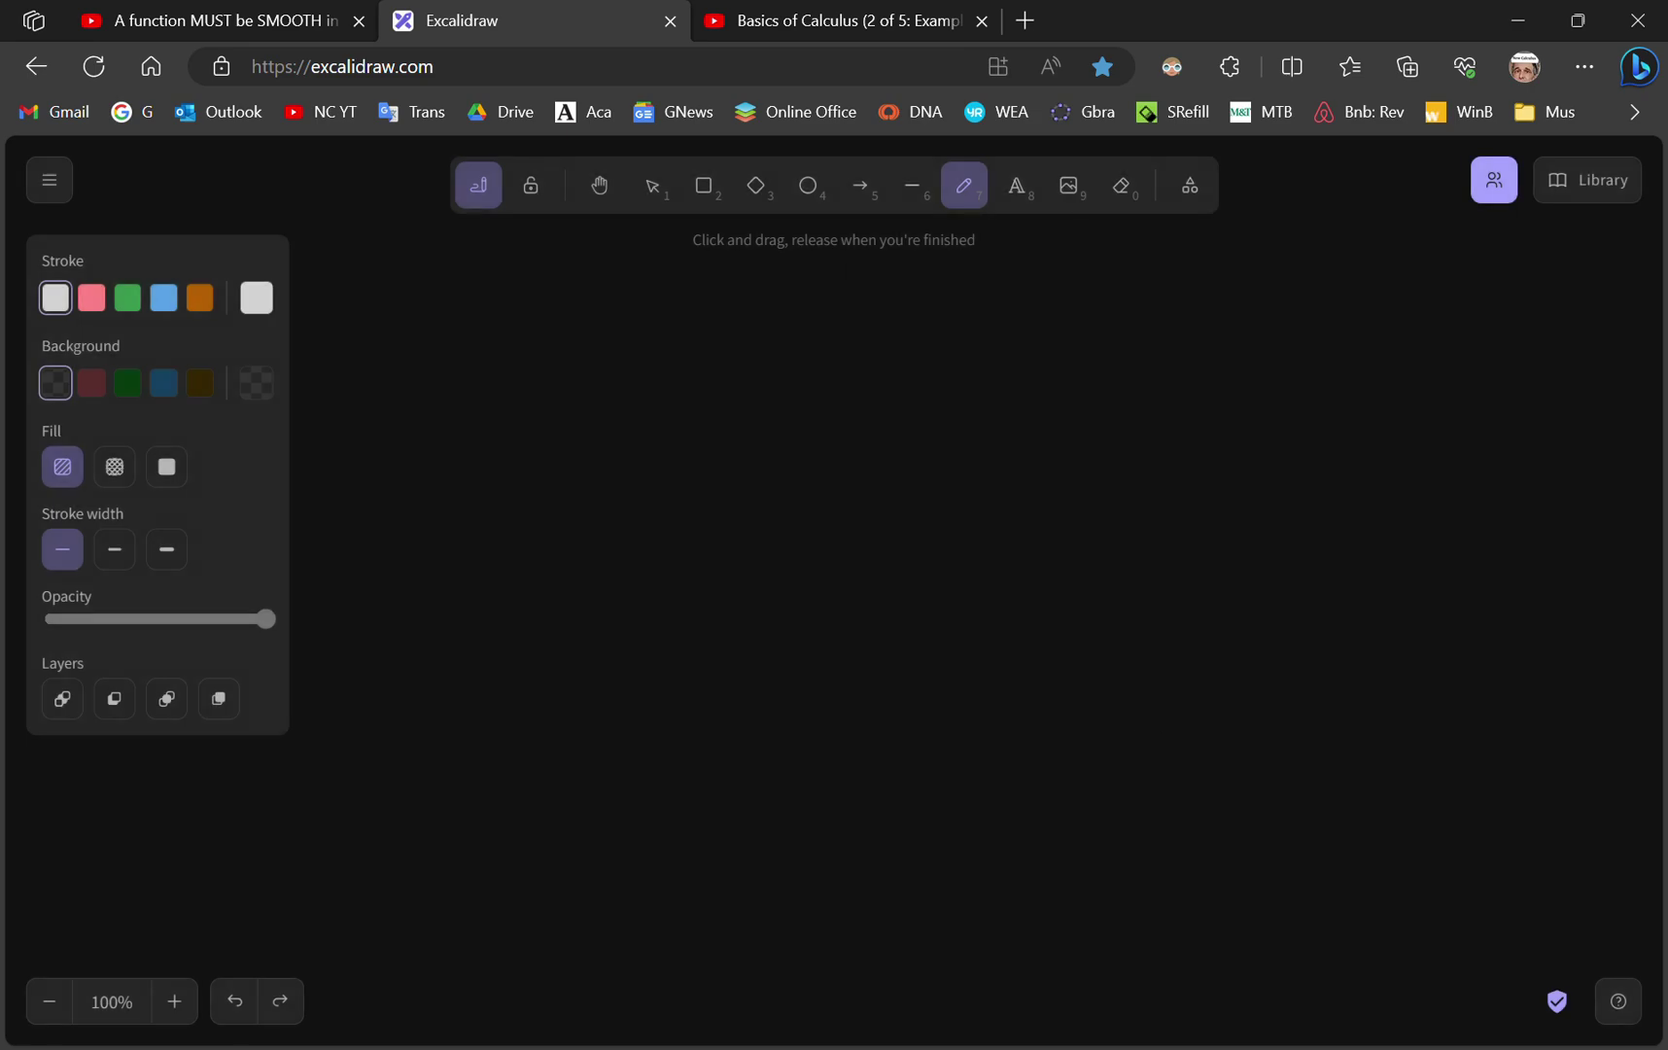
- Write f(x) = 5x + 1 at the top
{"action": "mouse_move", "coordinate": [575, 295]}
{"action": "left_mouse_down"}
{"action": "mouse_move", "coordinate": [567, 407]}
{"action": "mouse_move", "coordinate": [562, 375]}
{"action": "mouse_move", "coordinate": [604, 375]}
{"action": "left_mouse_up"}
{"action": "mouse_move", "coordinate": [618, 338]}
{"action": "left_mouse_down"}
{"action": "mouse_move", "coordinate": [631, 383]}
{"action": "mouse_move", "coordinate": [652, 371]}
{"action": "left_mouse_up"}
{"action": "mouse_move", "coordinate": [666, 324]}
{"action": "left_mouse_down"}
{"action": "mouse_move", "coordinate": [685, 385]}
{"action": "mouse_move", "coordinate": [757, 326]}
{"action": "left_mouse_up"}
{"action": "left_click_drag", "start_coordinate": [752, 355], "coordinate": [772, 352]}
{"action": "left_click_drag", "start_coordinate": [841, 290], "coordinate": [829, 372]}
{"action": "left_click_drag", "start_coordinate": [883, 313], "coordinate": [890, 368]}
{"action": "mouse_move", "coordinate": [936, 313]}
{"action": "left_mouse_down"}
{"action": "mouse_move", "coordinate": [935, 352]}
{"action": "mouse_move", "coordinate": [1032, 321]}
{"action": "left_mouse_up"}
{"action": "left_click_drag", "start_coordinate": [1017, 307], "coordinate": [1027, 351]}
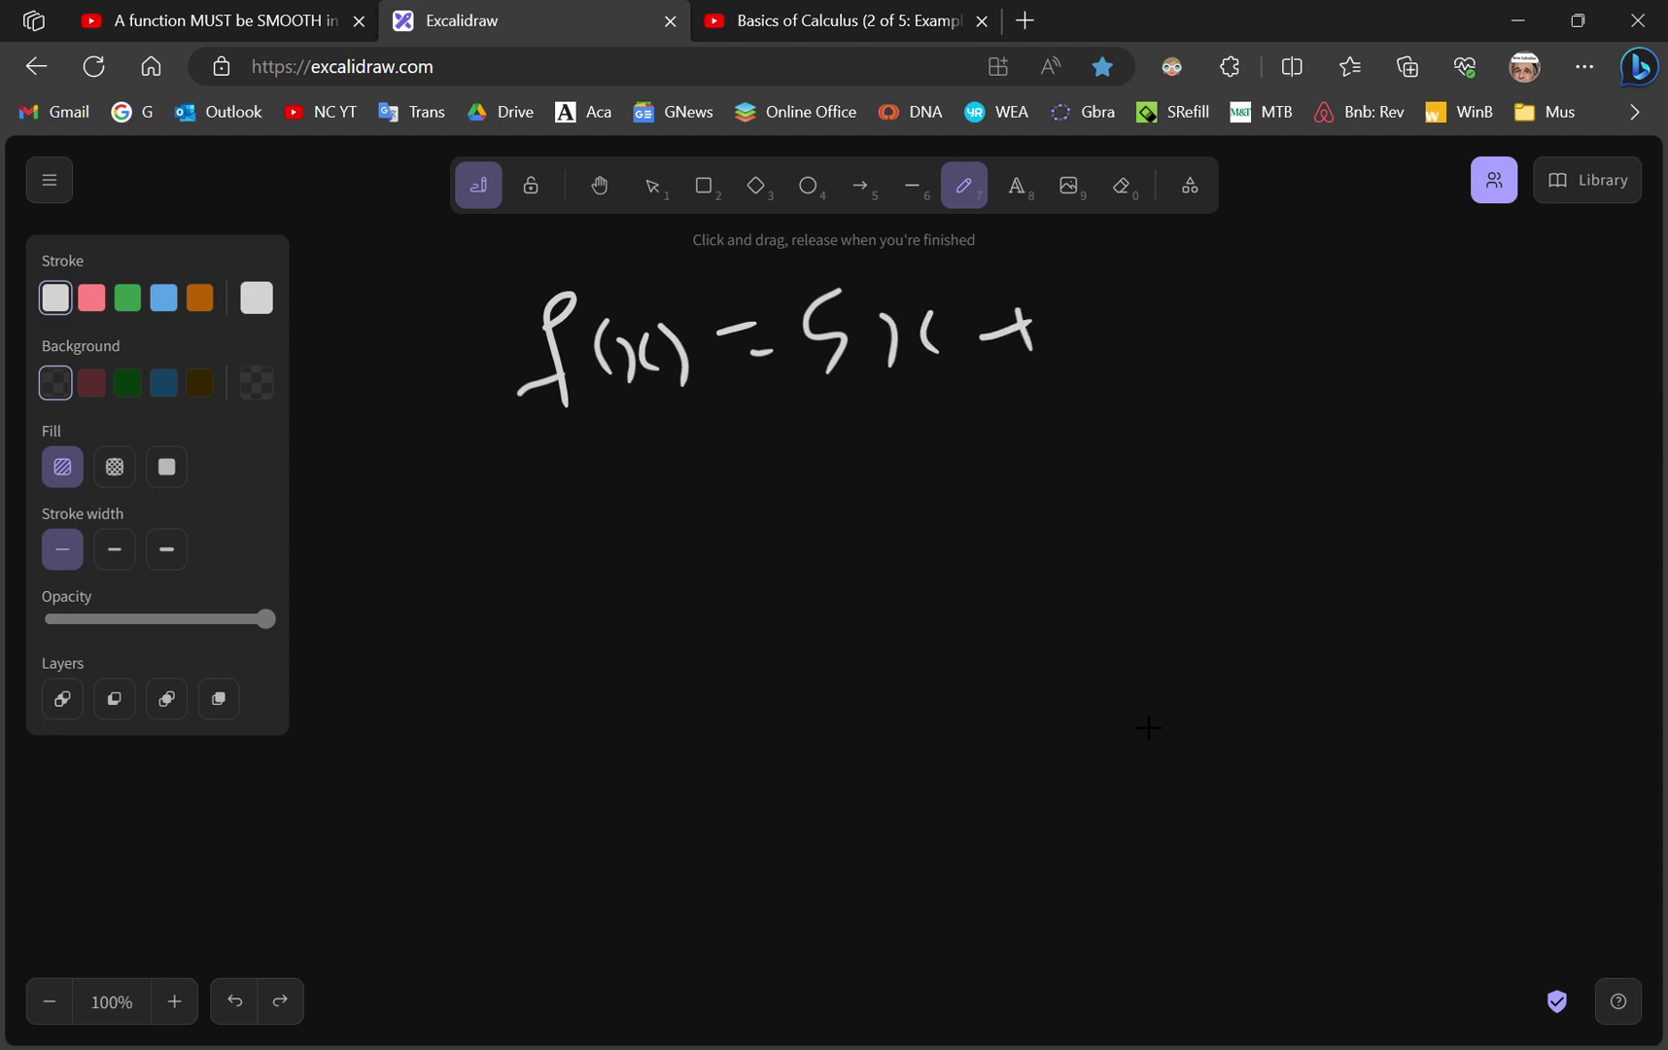
{"action": "left_click_drag", "start_coordinate": [1104, 279], "coordinate": [1115, 330]}
- Write the numerator 5(x+h) + 1 − [5x + 1] on the next line
{"action": "mouse_move", "coordinate": [560, 483]}
{"action": "left_mouse_down"}
{"action": "mouse_move", "coordinate": [525, 502]}
{"action": "mouse_move", "coordinate": [523, 594]}
{"action": "mouse_move", "coordinate": [595, 535]}
{"action": "mouse_move", "coordinate": [634, 550]}
{"action": "left_mouse_up"}
{"action": "mouse_move", "coordinate": [643, 491]}
{"action": "left_mouse_down"}
{"action": "mouse_move", "coordinate": [623, 544]}
{"action": "mouse_move", "coordinate": [696, 504]}
{"action": "left_mouse_up"}
{"action": "mouse_move", "coordinate": [684, 485]}
{"action": "left_mouse_down"}
{"action": "mouse_move", "coordinate": [679, 513]}
{"action": "mouse_move", "coordinate": [736, 522]}
{"action": "left_mouse_up"}
{"action": "mouse_move", "coordinate": [720, 443]}
{"action": "left_mouse_down"}
{"action": "mouse_move", "coordinate": [754, 535]}
{"action": "mouse_move", "coordinate": [817, 497]}
{"action": "mouse_move", "coordinate": [803, 519]}
{"action": "left_mouse_up"}
{"action": "left_click_drag", "start_coordinate": [832, 453], "coordinate": [847, 505]}
{"action": "left_click_drag", "start_coordinate": [886, 491], "coordinate": [916, 482]}
{"action": "mouse_move", "coordinate": [982, 416]}
{"action": "left_mouse_down"}
{"action": "mouse_move", "coordinate": [962, 518]}
{"action": "mouse_move", "coordinate": [996, 522]}
{"action": "left_mouse_up"}
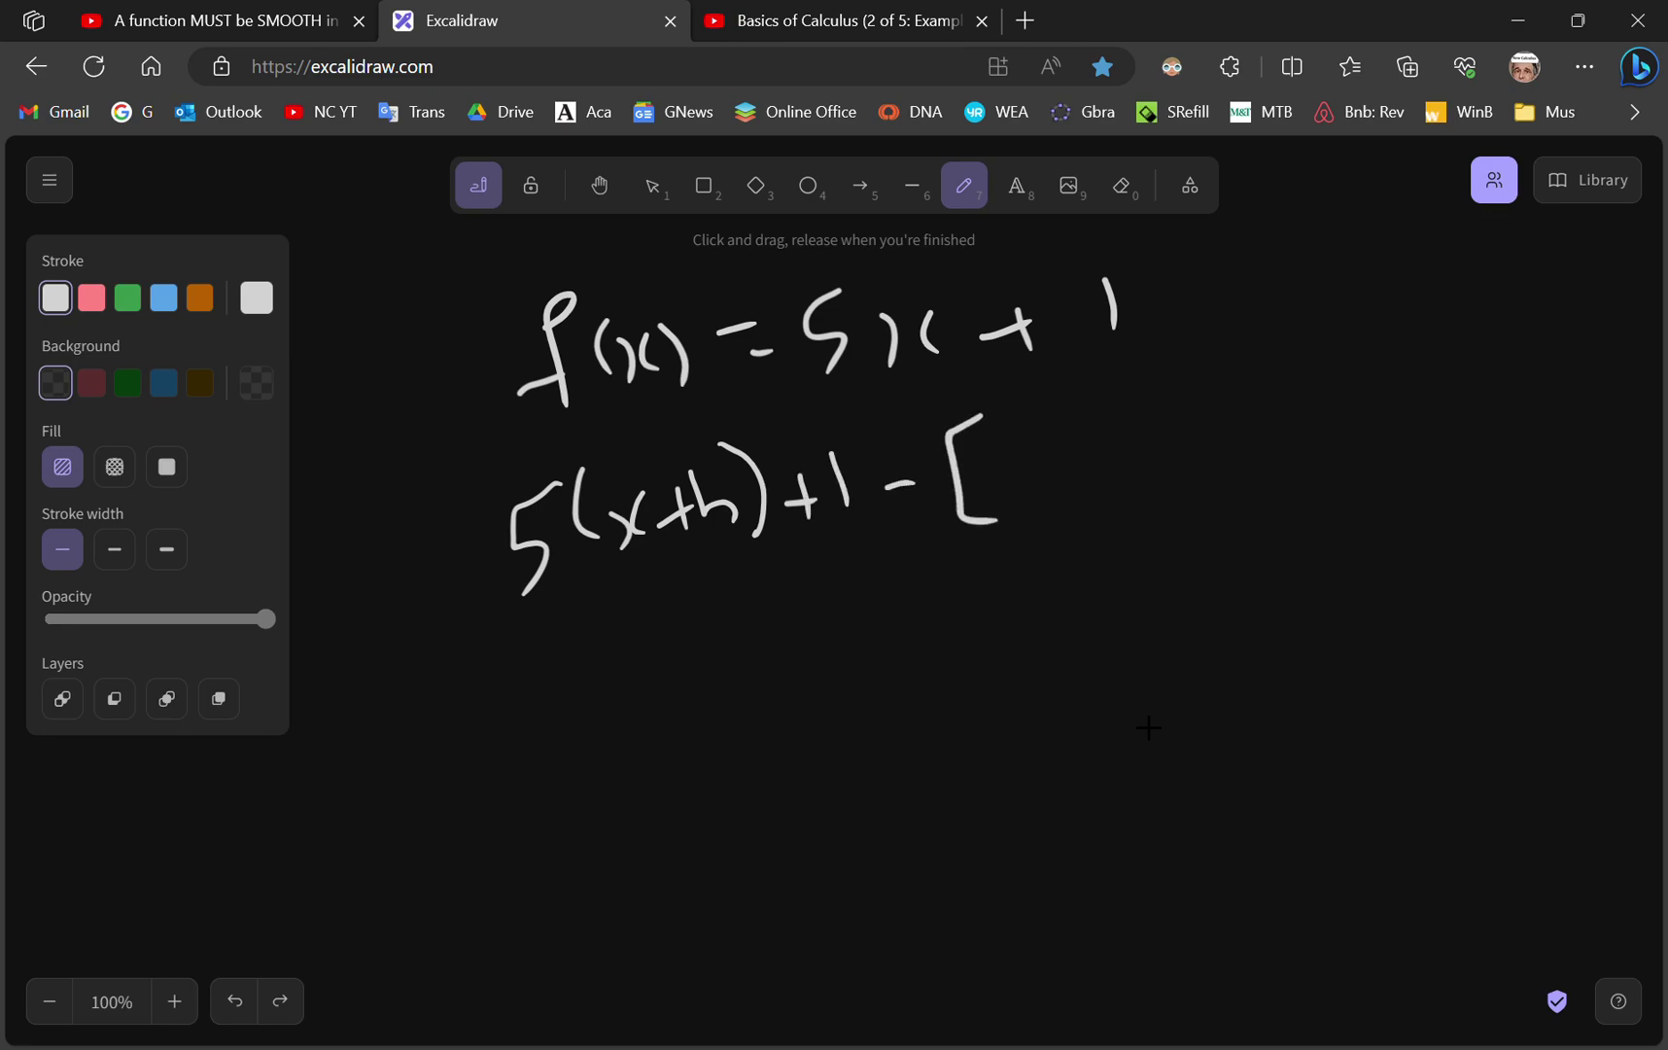
{"action": "mouse_move", "coordinate": [1030, 426]}
{"action": "left_mouse_down"}
{"action": "mouse_move", "coordinate": [1011, 439]}
{"action": "mouse_move", "coordinate": [1014, 498]}
{"action": "mouse_move", "coordinate": [1058, 498]}
{"action": "left_mouse_up"}
{"action": "left_click_drag", "start_coordinate": [1081, 449], "coordinate": [1072, 486]}
{"action": "mouse_move", "coordinate": [1113, 469]}
{"action": "left_mouse_down"}
{"action": "mouse_move", "coordinate": [1155, 442]}
{"action": "mouse_move", "coordinate": [1147, 476]}
{"action": "left_mouse_up"}
{"action": "left_click_drag", "start_coordinate": [1169, 409], "coordinate": [1188, 476]}
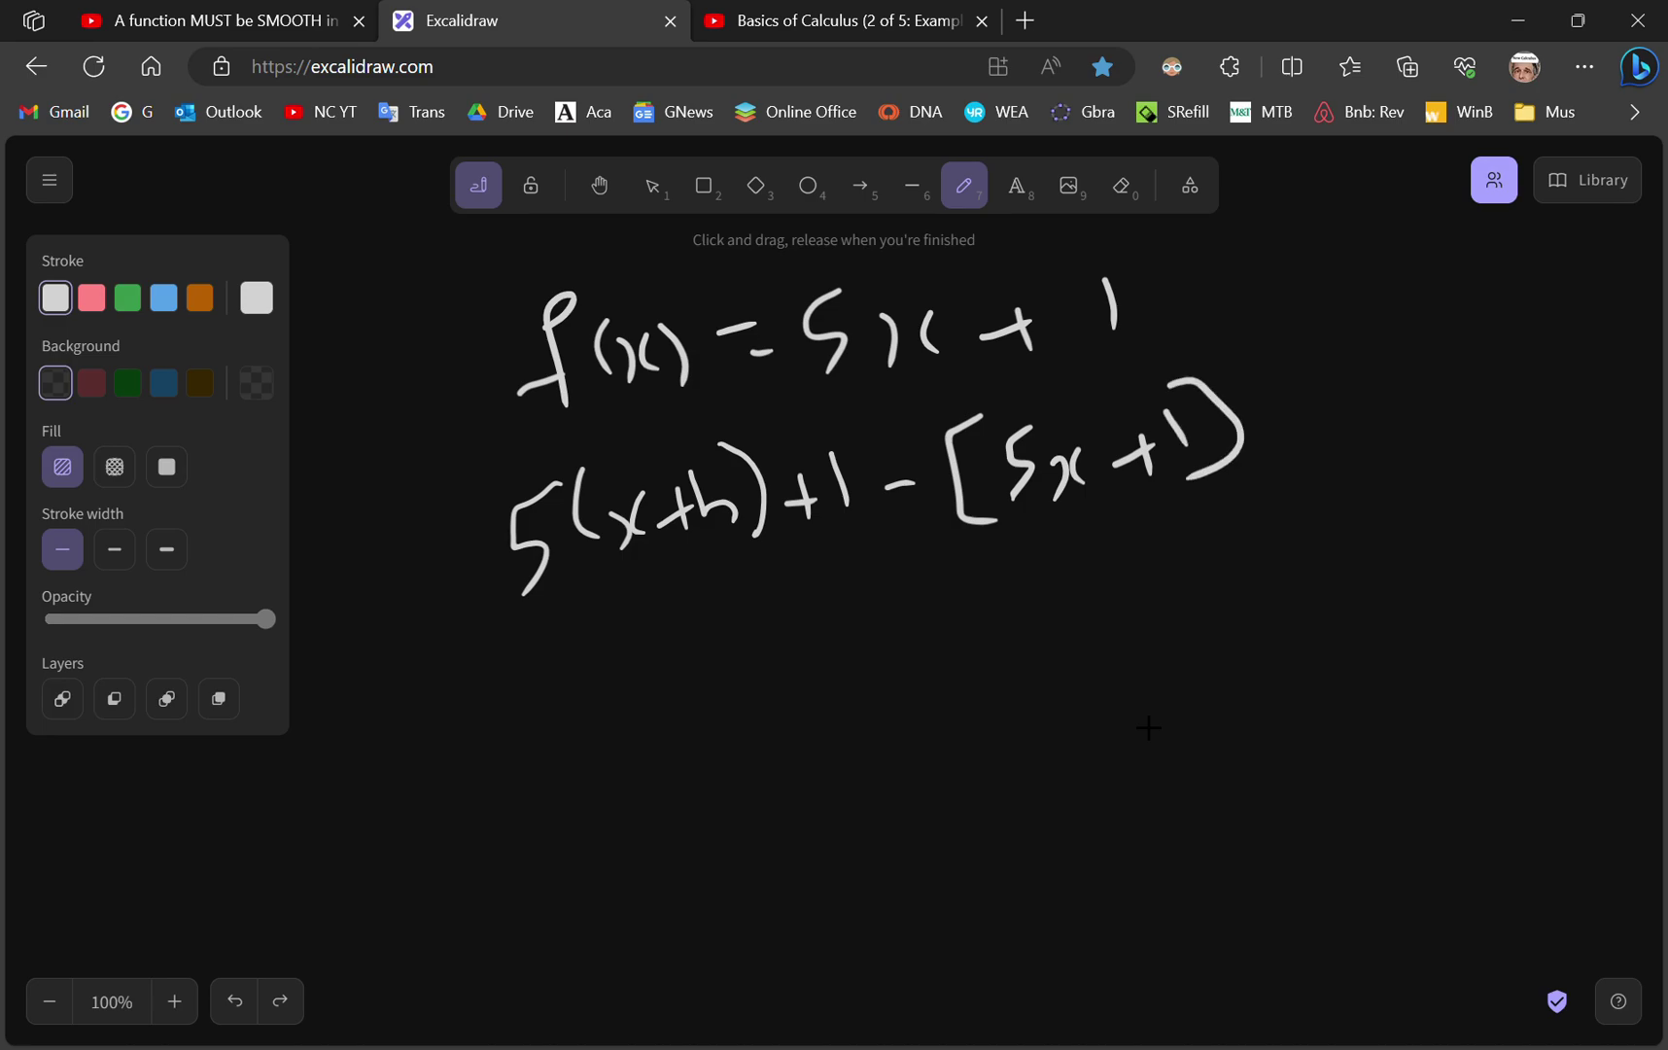
- Draw the fraction bar with h as denominator and an equals sign below
{"action": "left_click_drag", "start_coordinate": [560, 564], "coordinate": [1245, 478]}
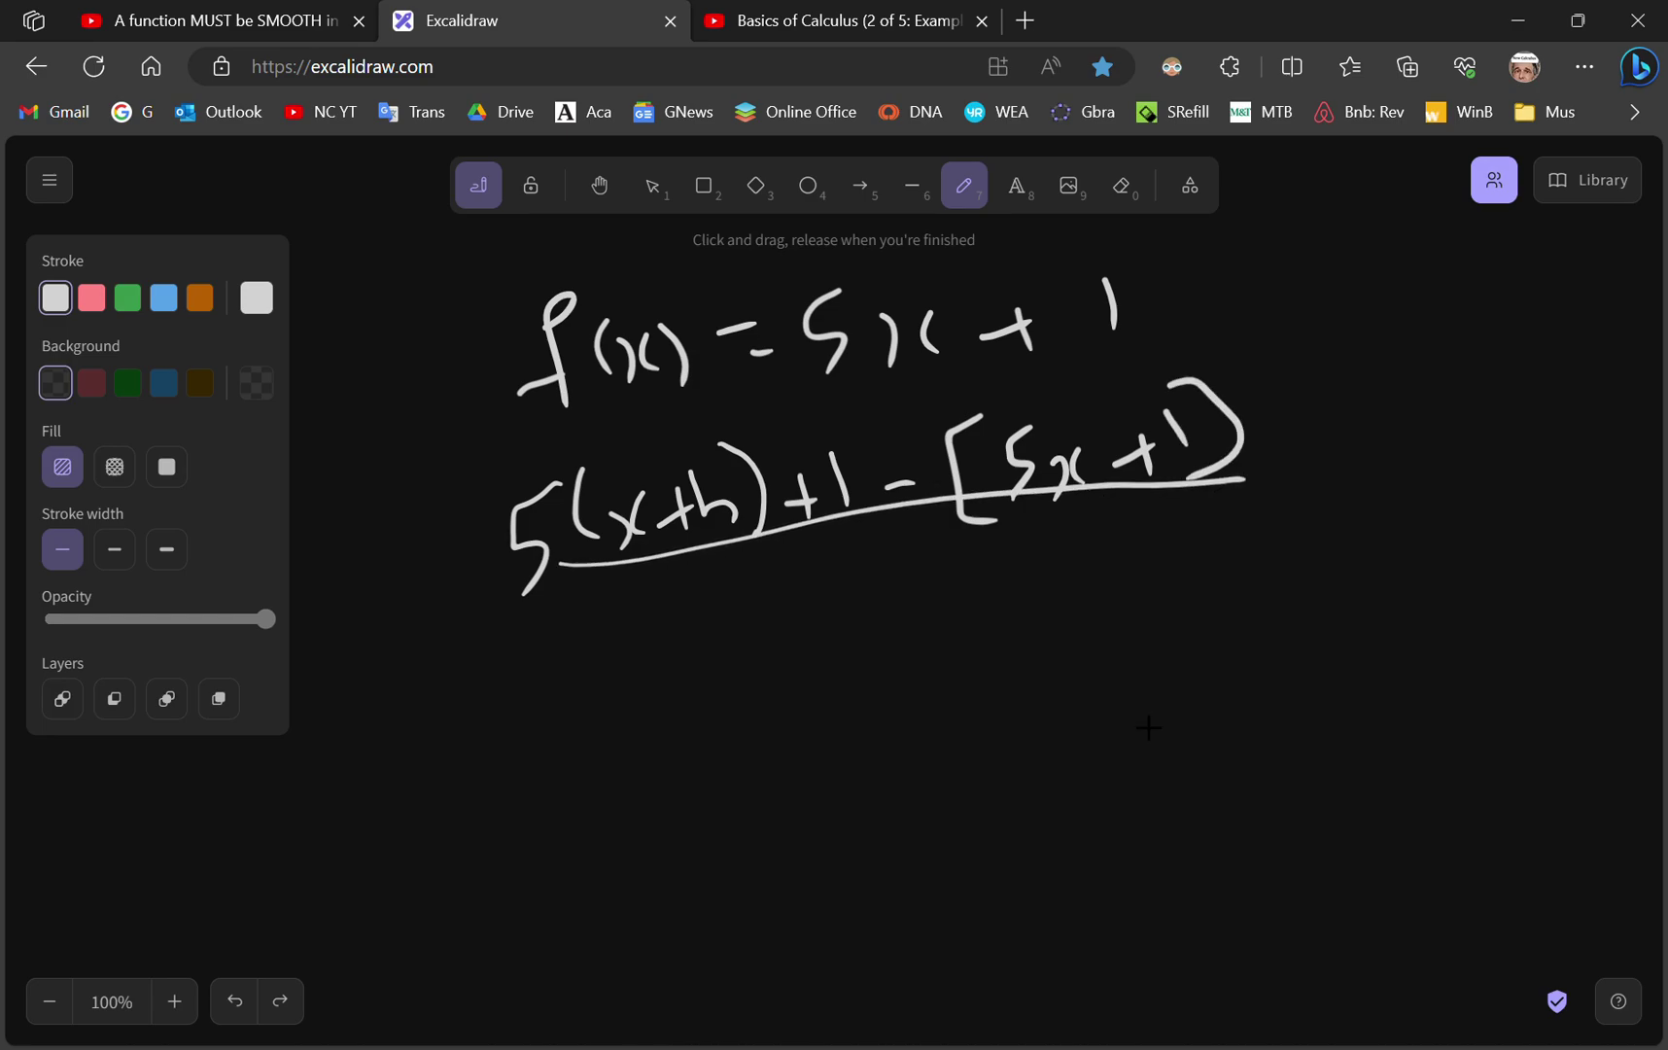
{"action": "left_click_drag", "start_coordinate": [848, 529], "coordinate": [919, 588]}
{"action": "mouse_move", "coordinate": [492, 715]}
{"action": "left_mouse_down"}
{"action": "mouse_move", "coordinate": [557, 689]}
{"action": "mouse_move", "coordinate": [553, 735]}
{"action": "left_mouse_up"}
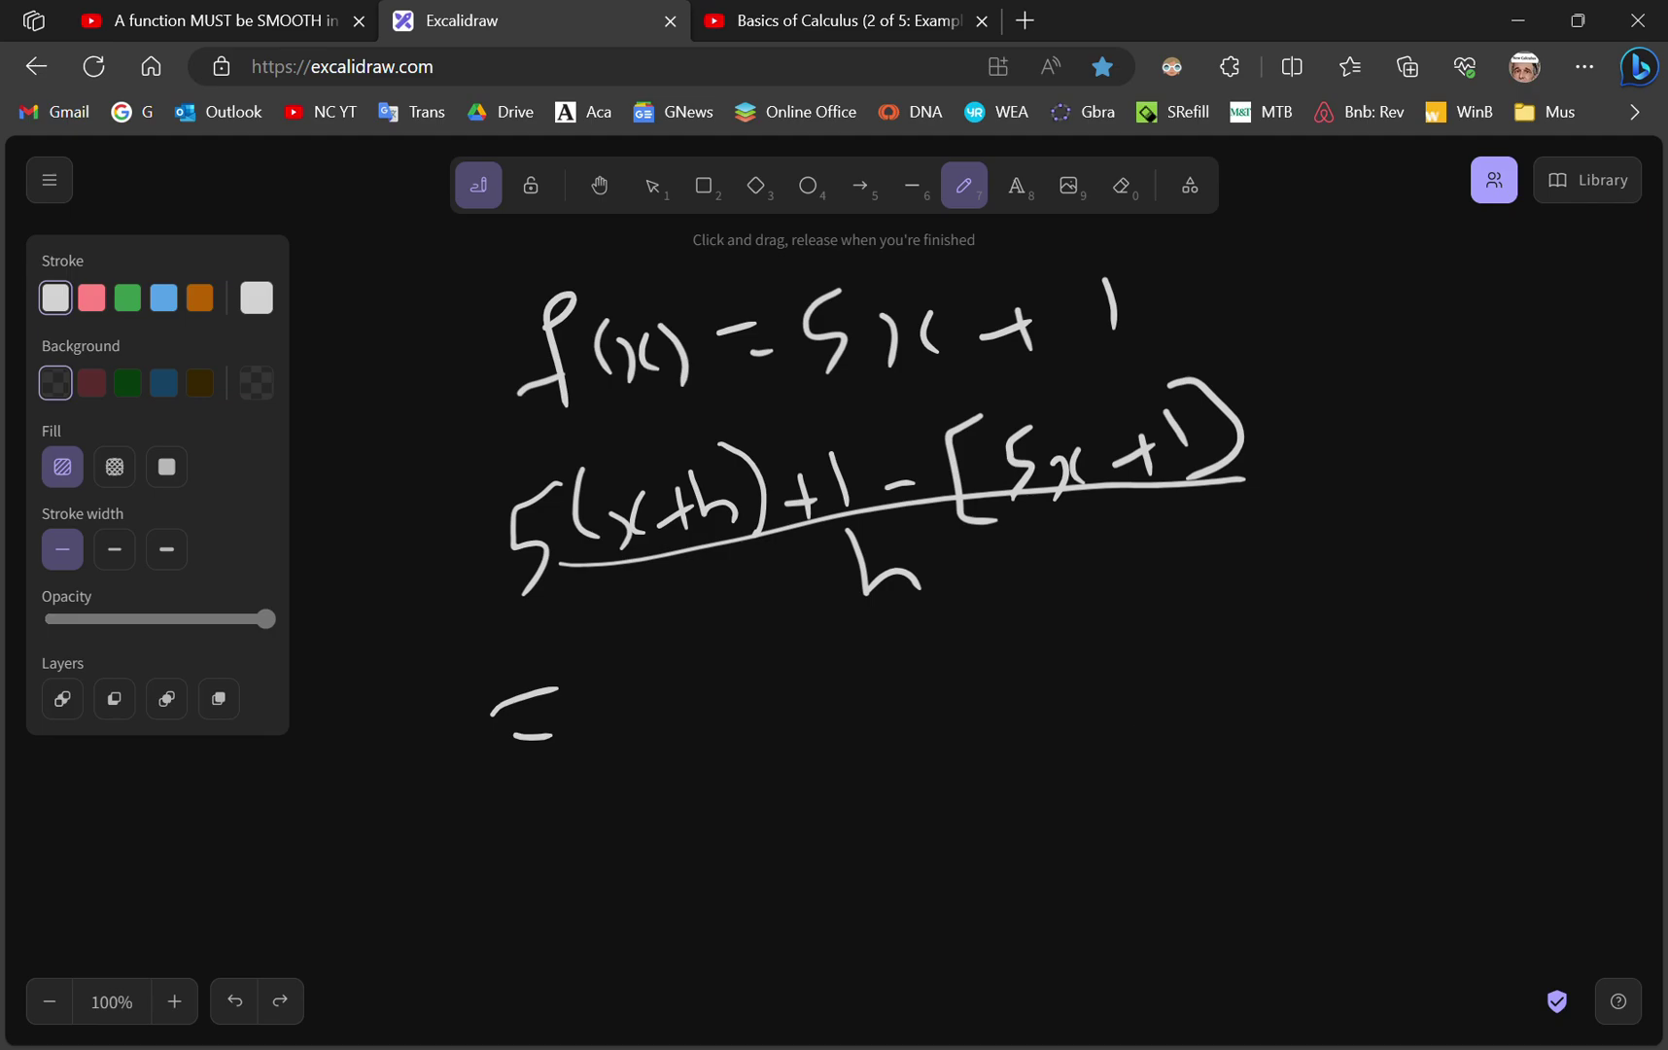
- Write Lim h→0 on the right and cross it out
{"action": "mouse_move", "coordinate": [1395, 373]}
{"action": "left_mouse_down"}
{"action": "mouse_move", "coordinate": [1444, 420]}
{"action": "mouse_move", "coordinate": [1554, 397]}
{"action": "left_mouse_up"}
{"action": "left_click", "coordinate": [1474, 406]}
{"action": "left_click_drag", "start_coordinate": [1427, 449], "coordinate": [1474, 482]}
{"action": "mouse_move", "coordinate": [1466, 463]}
{"action": "left_mouse_down"}
{"action": "mouse_move", "coordinate": [1502, 455]}
{"action": "mouse_move", "coordinate": [1495, 475]}
{"action": "mouse_move", "coordinate": [1560, 440]}
{"action": "left_mouse_up"}
{"action": "left_click", "coordinate": [1527, 437]}
{"action": "left_click_drag", "start_coordinate": [1583, 328], "coordinate": [1488, 491]}
{"action": "left_click_drag", "start_coordinate": [1408, 367], "coordinate": [1587, 424]}
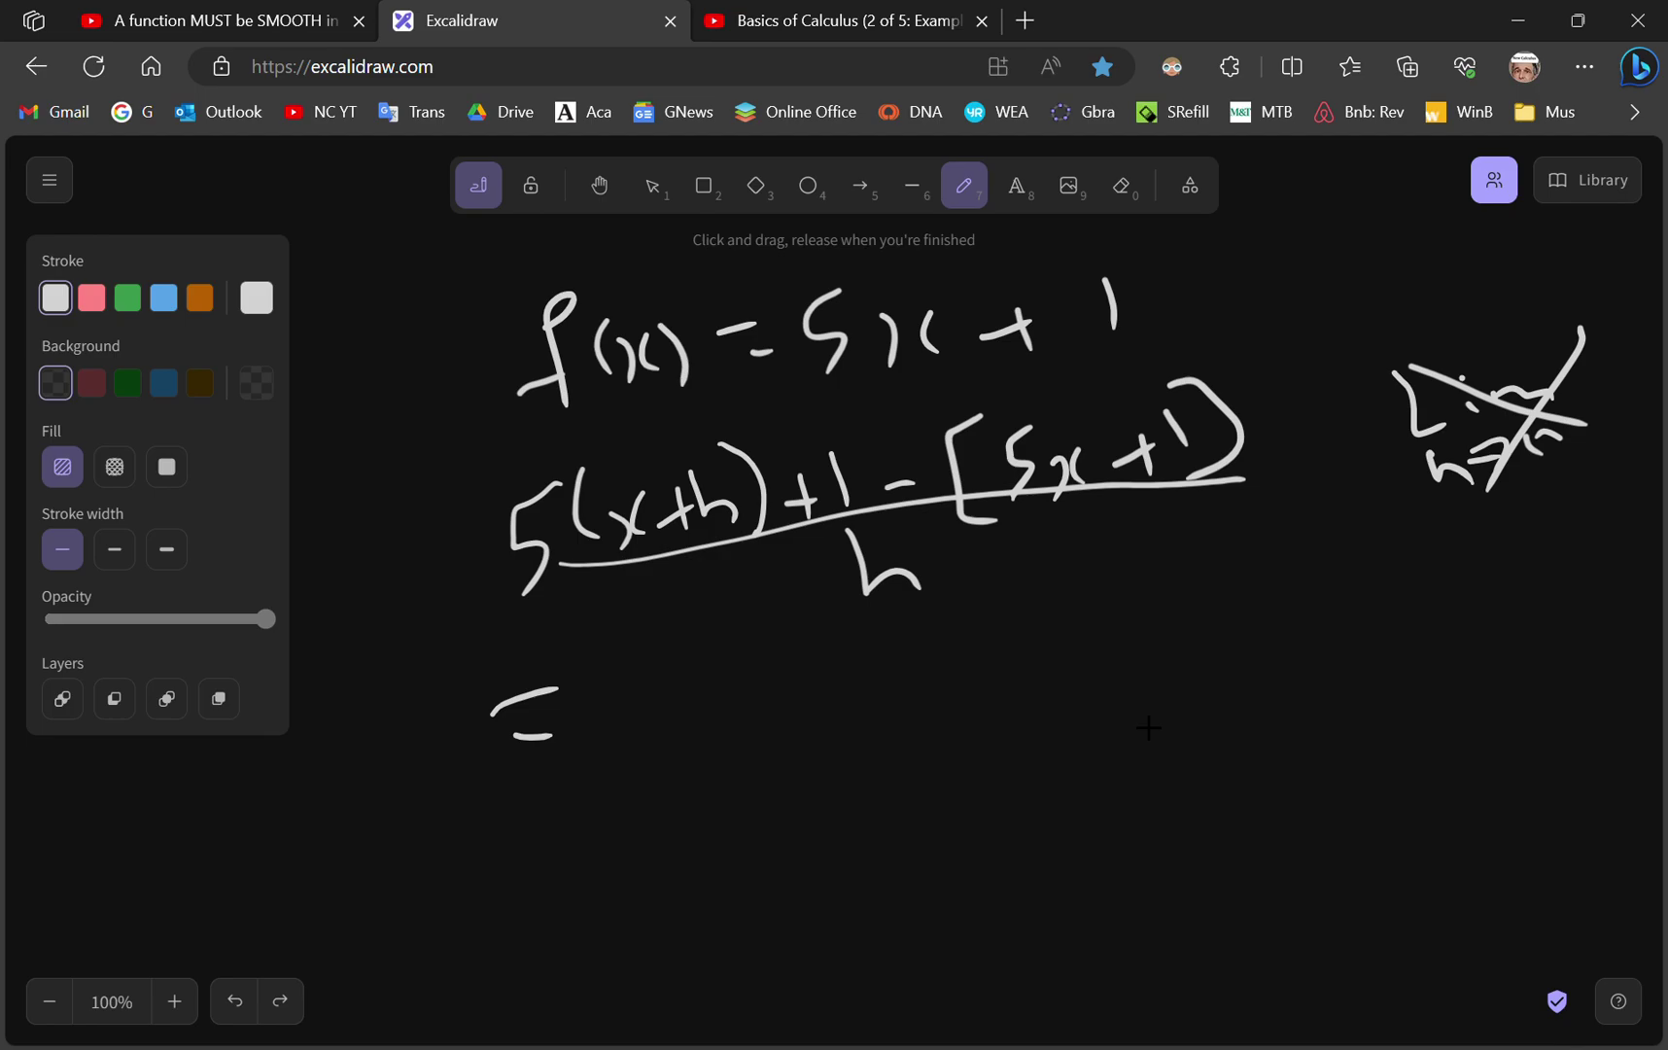
- Simplify after the equals sign to h/h = 1
{"action": "left_click_drag", "start_coordinate": [680, 607], "coordinate": [739, 654]}
{"action": "left_click_drag", "start_coordinate": [678, 683], "coordinate": [742, 674]}
{"action": "left_click_drag", "start_coordinate": [704, 708], "coordinate": [747, 773]}
{"action": "left_click_drag", "start_coordinate": [792, 670], "coordinate": [824, 673]}
{"action": "left_click_drag", "start_coordinate": [800, 709], "coordinate": [828, 702]}
{"action": "left_click_drag", "start_coordinate": [900, 651], "coordinate": [920, 724]}
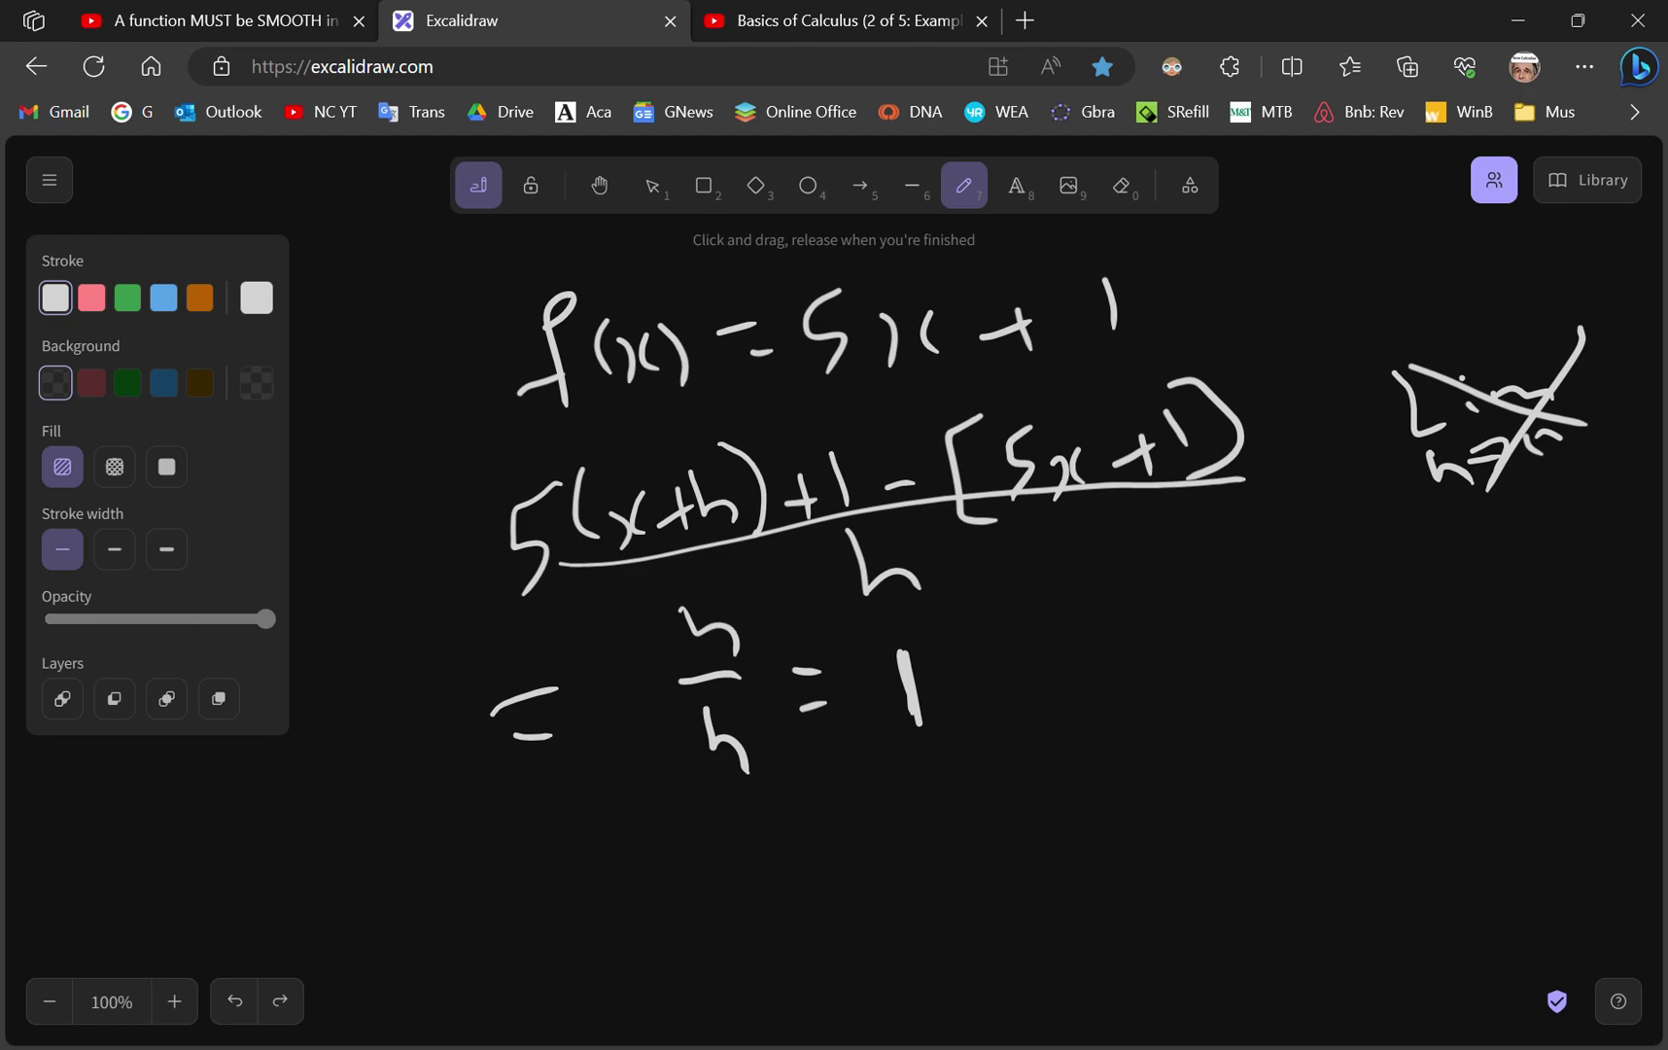
- Write Q(x,h) ≠ 0 to the right of the result
{"action": "left_click_drag", "start_coordinate": [1163, 573], "coordinate": [1199, 657]}
{"action": "mouse_move", "coordinate": [1240, 566]}
{"action": "left_mouse_down"}
{"action": "mouse_move", "coordinate": [1238, 663]}
{"action": "mouse_move", "coordinate": [1262, 656]}
{"action": "left_mouse_up"}
{"action": "mouse_move", "coordinate": [1303, 611]}
{"action": "left_mouse_down"}
{"action": "mouse_move", "coordinate": [1286, 641]}
{"action": "mouse_move", "coordinate": [1315, 669]}
{"action": "left_mouse_up"}
{"action": "left_click_drag", "start_coordinate": [1350, 574], "coordinate": [1386, 636]}
{"action": "left_click_drag", "start_coordinate": [1399, 561], "coordinate": [1405, 669]}
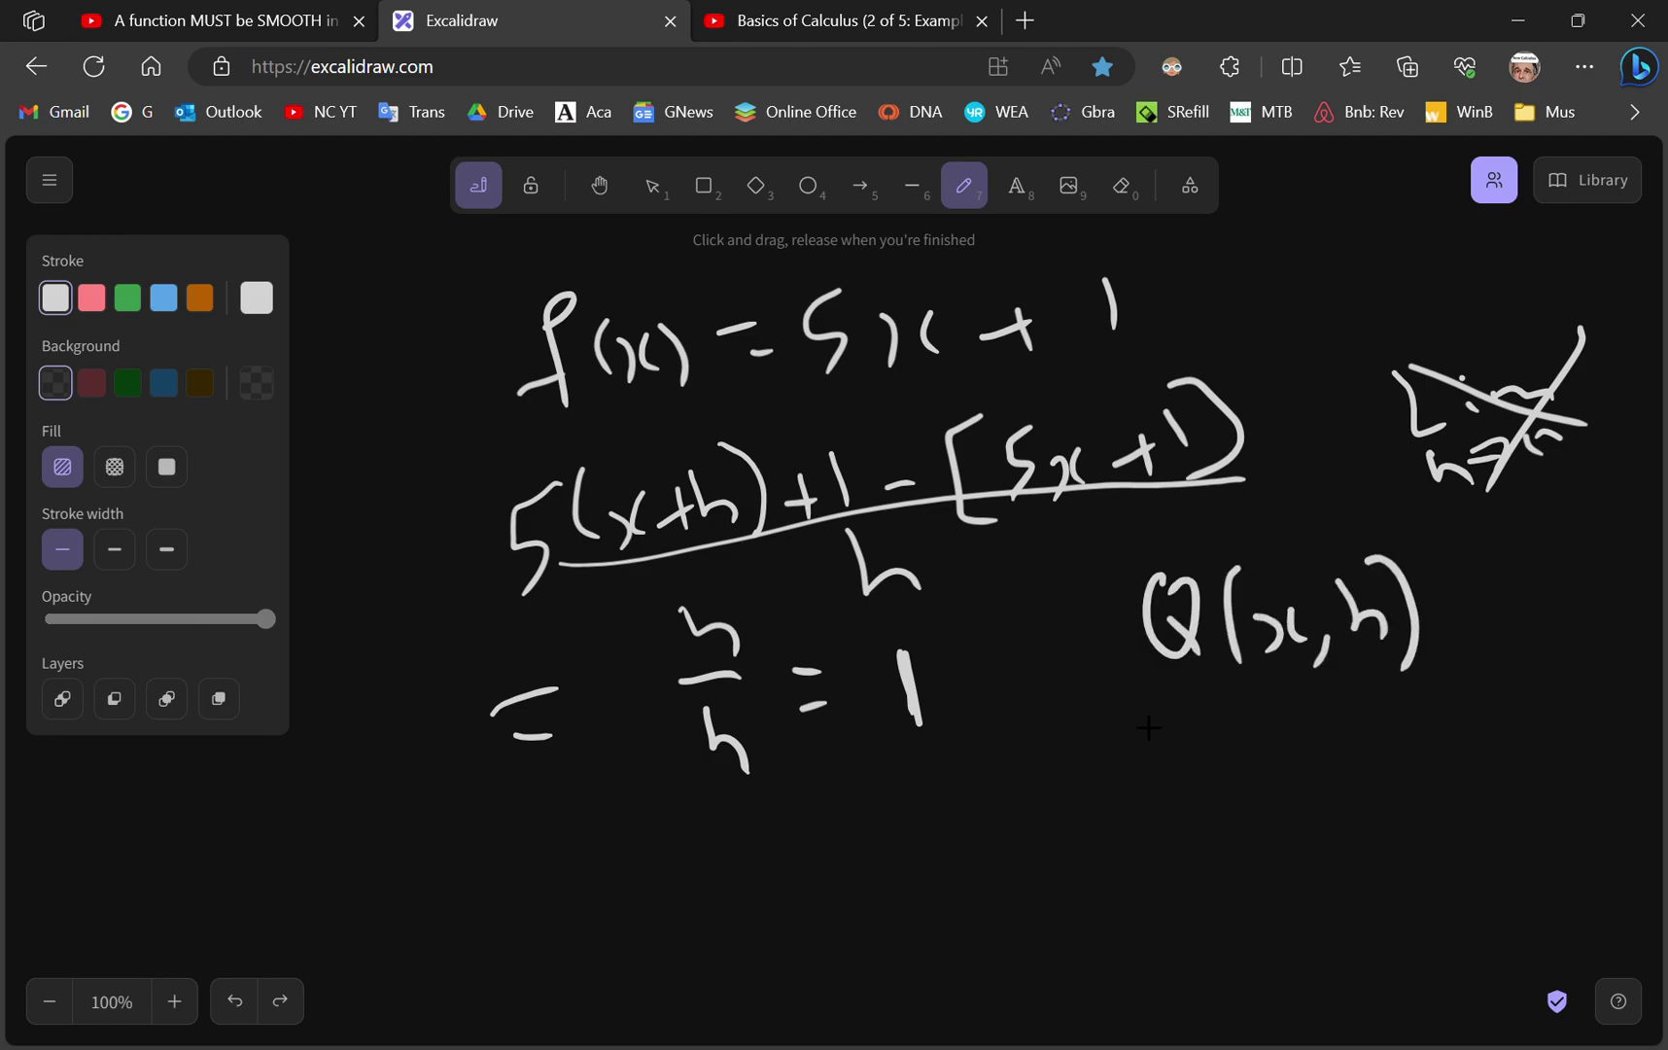
{"action": "left_click_drag", "start_coordinate": [1441, 591], "coordinate": [1493, 573]}
{"action": "mouse_move", "coordinate": [1441, 637]}
{"action": "left_mouse_down"}
{"action": "mouse_move", "coordinate": [1488, 619]}
{"action": "mouse_move", "coordinate": [1461, 657]}
{"action": "left_mouse_up"}
{"action": "mouse_move", "coordinate": [1533, 558]}
{"action": "left_mouse_down"}
{"action": "mouse_move", "coordinate": [1515, 608]}
{"action": "mouse_move", "coordinate": [1537, 560]}
{"action": "left_mouse_up"}
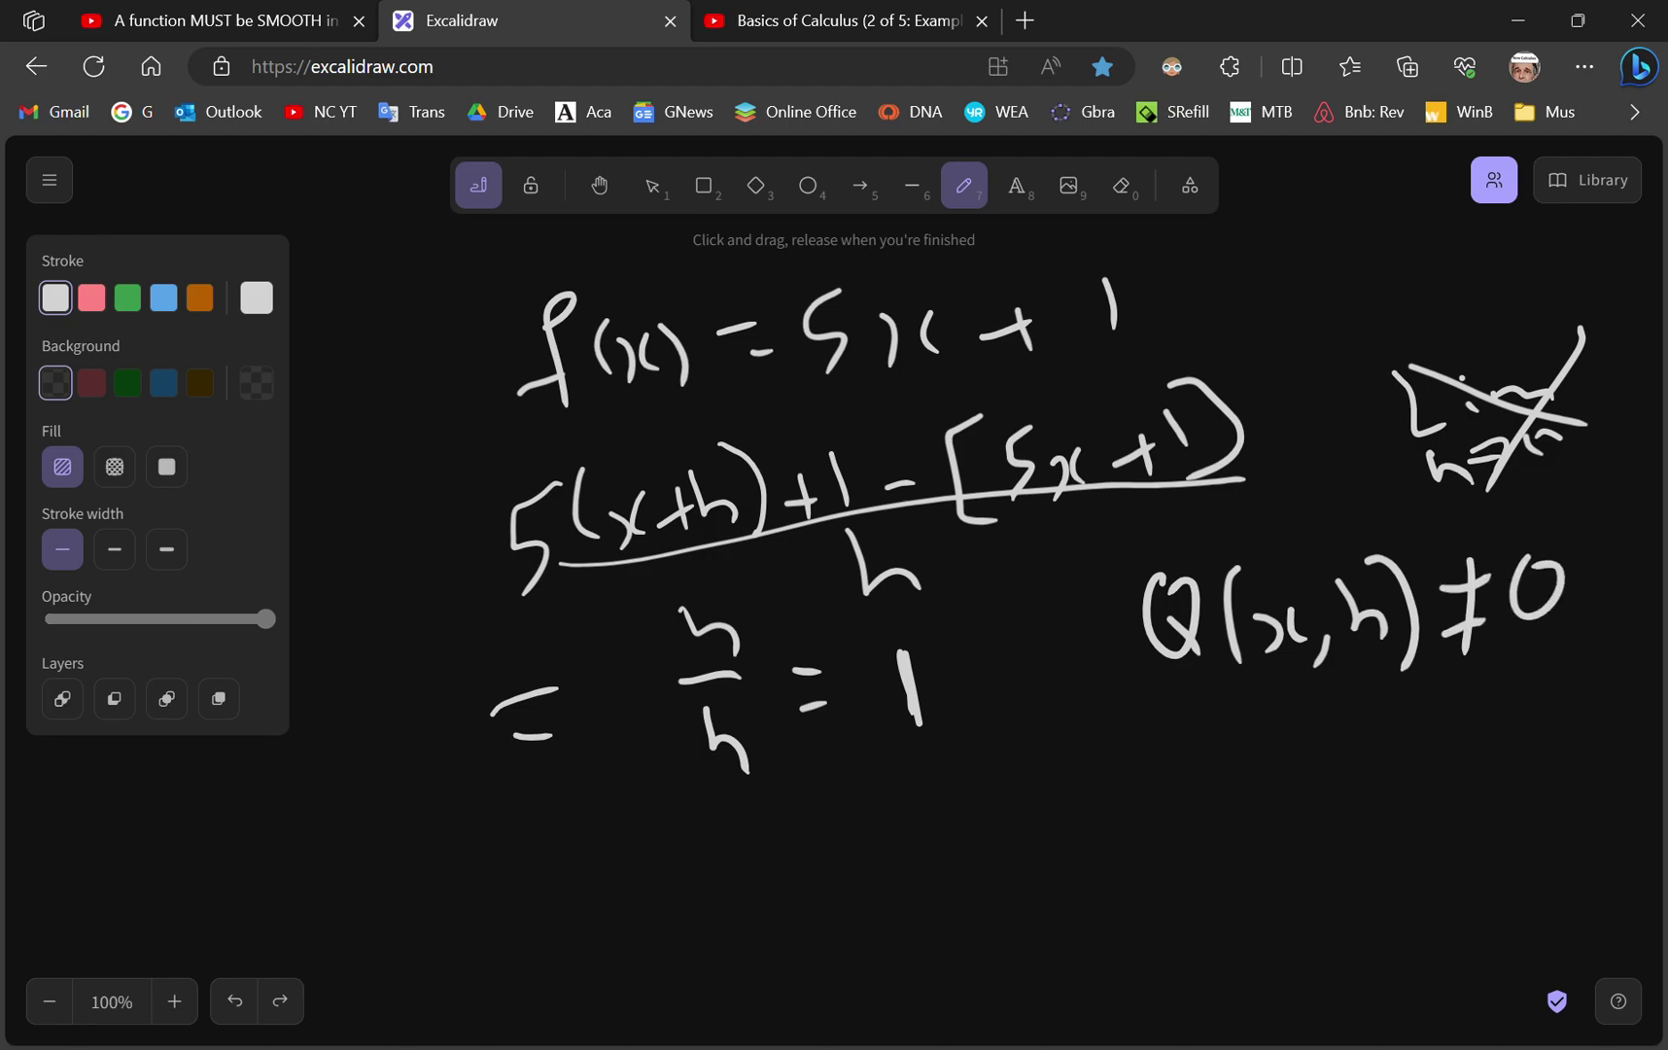
- Reset the canvas from the main menu, confirming that all drawings are erased
{"action": "left_click", "coordinate": [52, 193]}
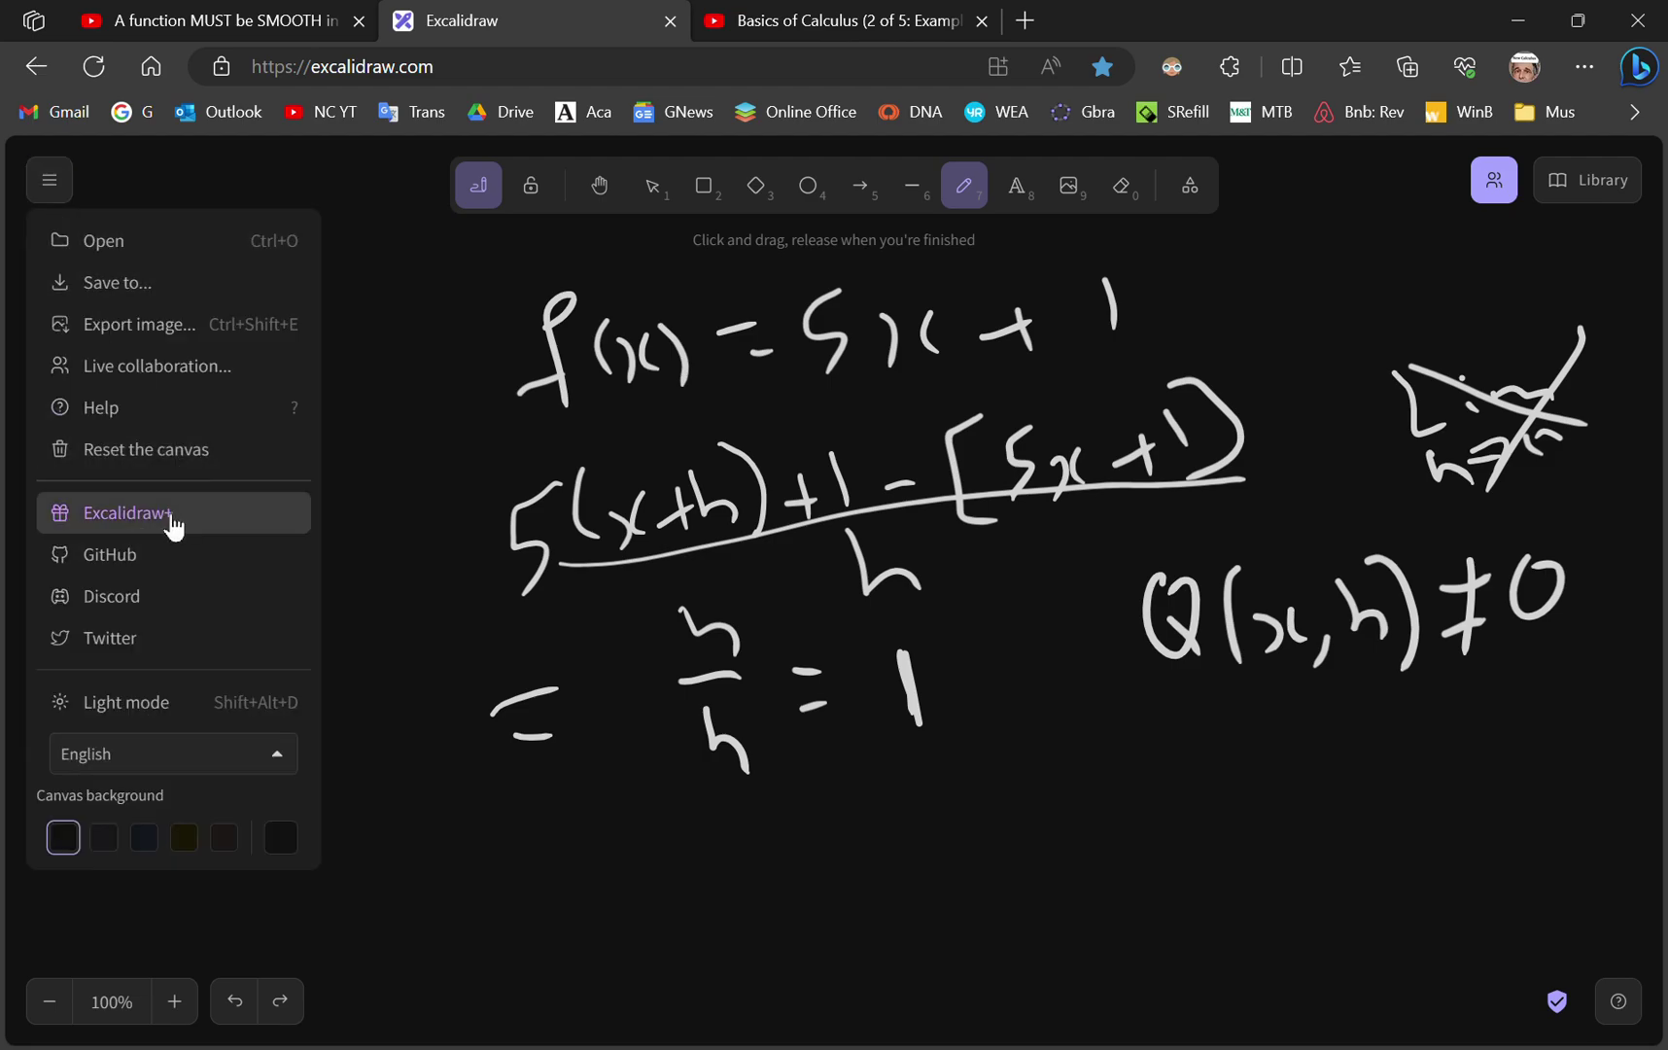
{"action": "left_click", "coordinate": [172, 452]}
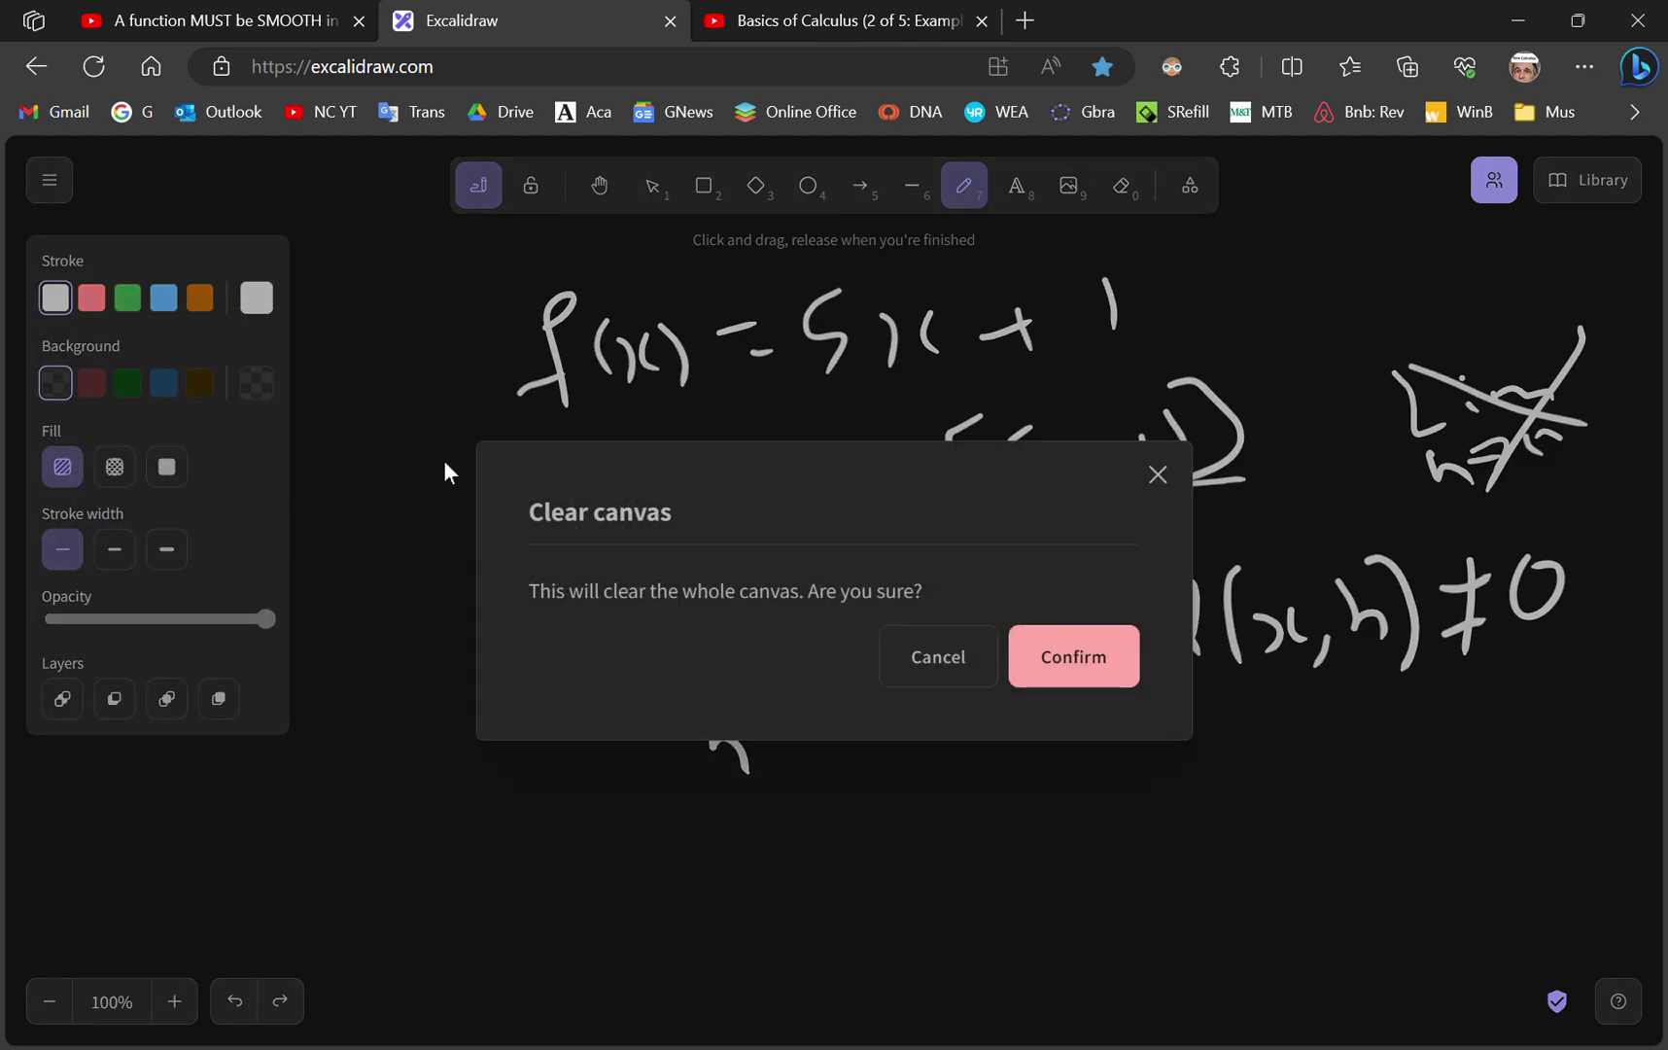
{"action": "left_click", "coordinate": [1071, 673]}
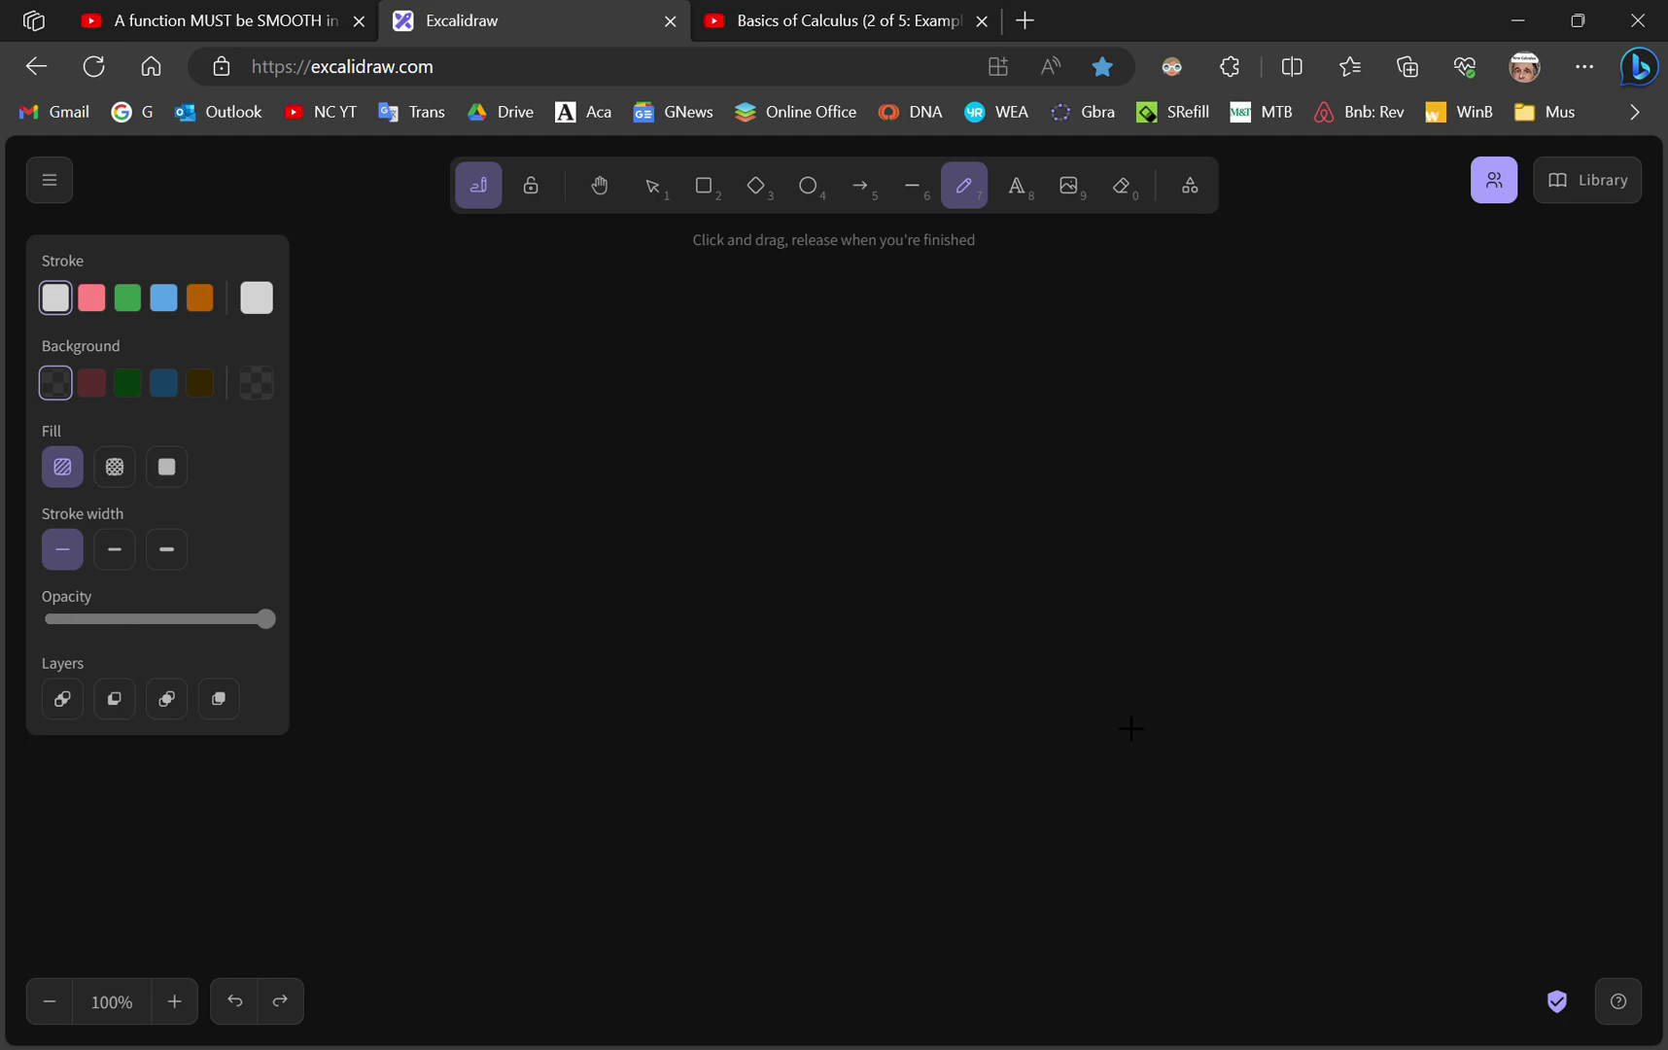
- Handwrite f(x) = x² at the top of the empty canvas
{"action": "mouse_move", "coordinate": [529, 308]}
{"action": "left_mouse_down"}
{"action": "mouse_move", "coordinate": [550, 373]}
{"action": "mouse_move", "coordinate": [558, 324]}
{"action": "mouse_move", "coordinate": [596, 337]}
{"action": "left_mouse_up"}
{"action": "left_click_drag", "start_coordinate": [600, 311], "coordinate": [629, 342]}
{"action": "mouse_move", "coordinate": [653, 294]}
{"action": "left_mouse_down"}
{"action": "mouse_move", "coordinate": [670, 298]}
{"action": "mouse_move", "coordinate": [678, 352]}
{"action": "left_mouse_up"}
{"action": "mouse_move", "coordinate": [713, 324]}
{"action": "left_mouse_down"}
{"action": "mouse_move", "coordinate": [757, 306]}
{"action": "mouse_move", "coordinate": [767, 322]}
{"action": "left_mouse_up"}
{"action": "mouse_move", "coordinate": [788, 309]}
{"action": "left_mouse_down"}
{"action": "mouse_move", "coordinate": [819, 331]}
{"action": "mouse_move", "coordinate": [804, 350]}
{"action": "left_mouse_up"}
{"action": "mouse_move", "coordinate": [849, 288]}
{"action": "left_mouse_down"}
{"action": "mouse_move", "coordinate": [879, 315]}
{"action": "mouse_move", "coordinate": [897, 260]}
{"action": "left_mouse_up"}
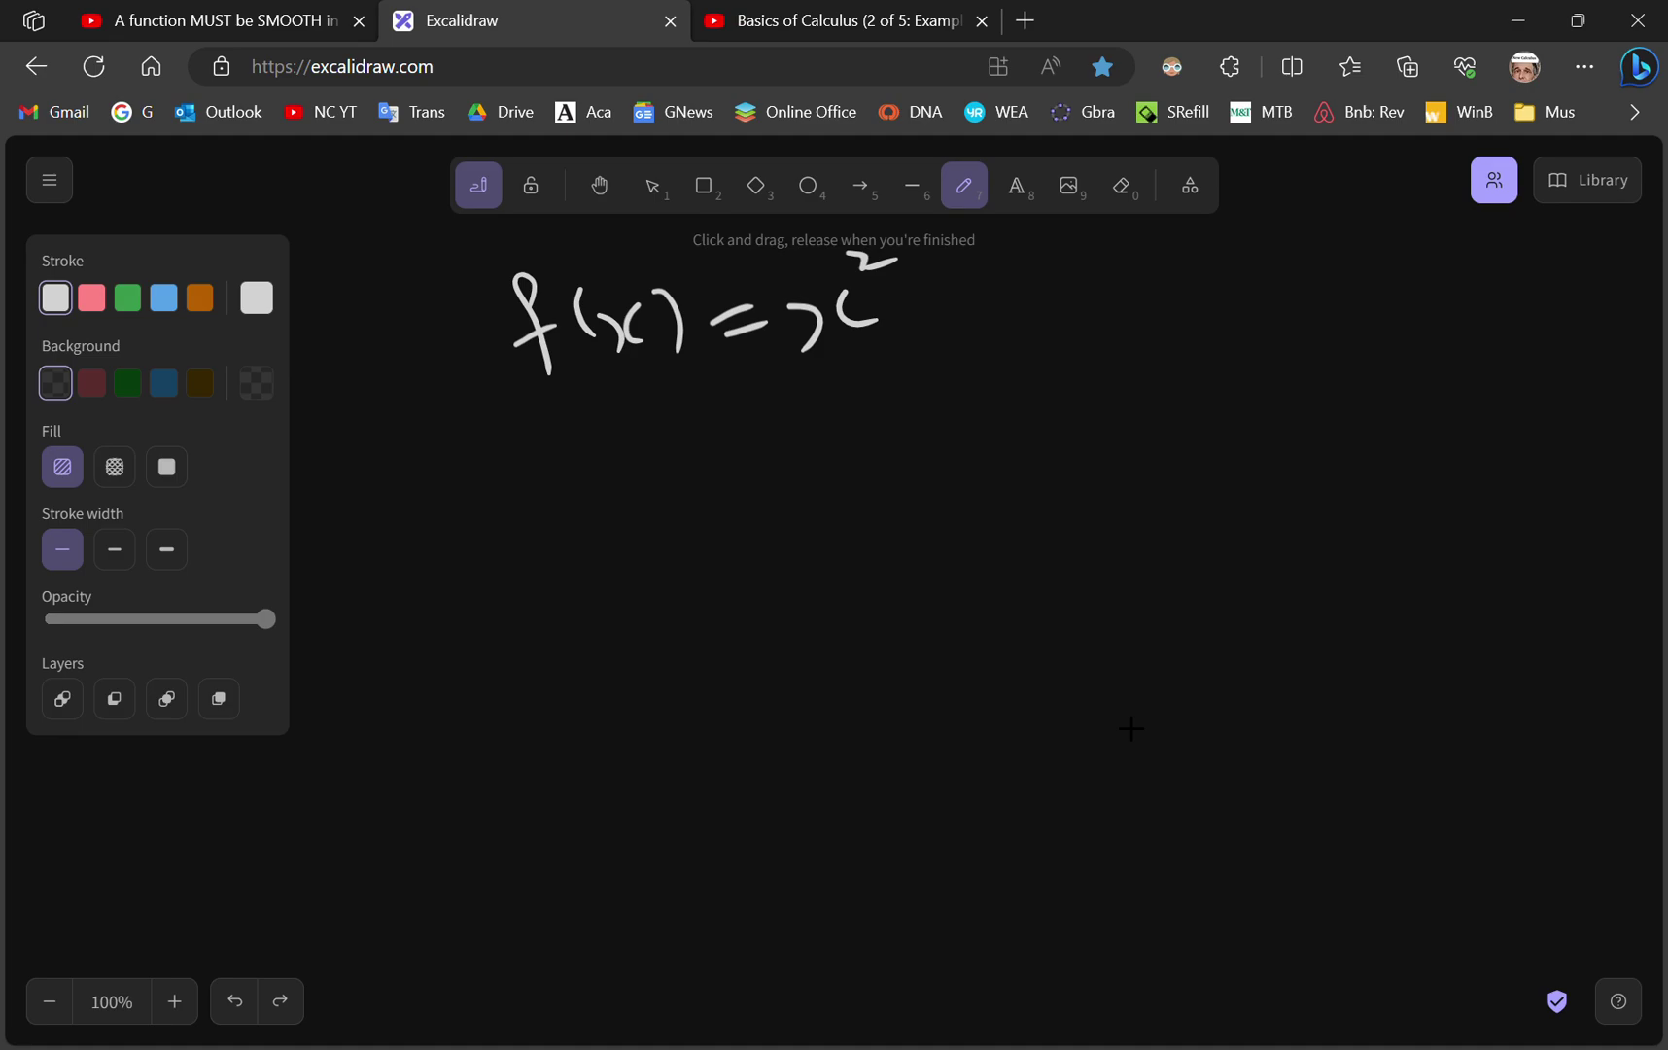
- Write ((x+h)² − x²)/h below it, followed by an equals sign
{"action": "mouse_move", "coordinate": [561, 464]}
{"action": "left_mouse_down"}
{"action": "mouse_move", "coordinate": [594, 499]}
{"action": "mouse_move", "coordinate": [698, 460]}
{"action": "mouse_move", "coordinate": [687, 479]}
{"action": "left_mouse_up"}
{"action": "left_click_drag", "start_coordinate": [701, 419], "coordinate": [750, 475]}
{"action": "left_click_drag", "start_coordinate": [741, 415], "coordinate": [784, 475]}
{"action": "left_click_drag", "start_coordinate": [541, 450], "coordinate": [558, 520]}
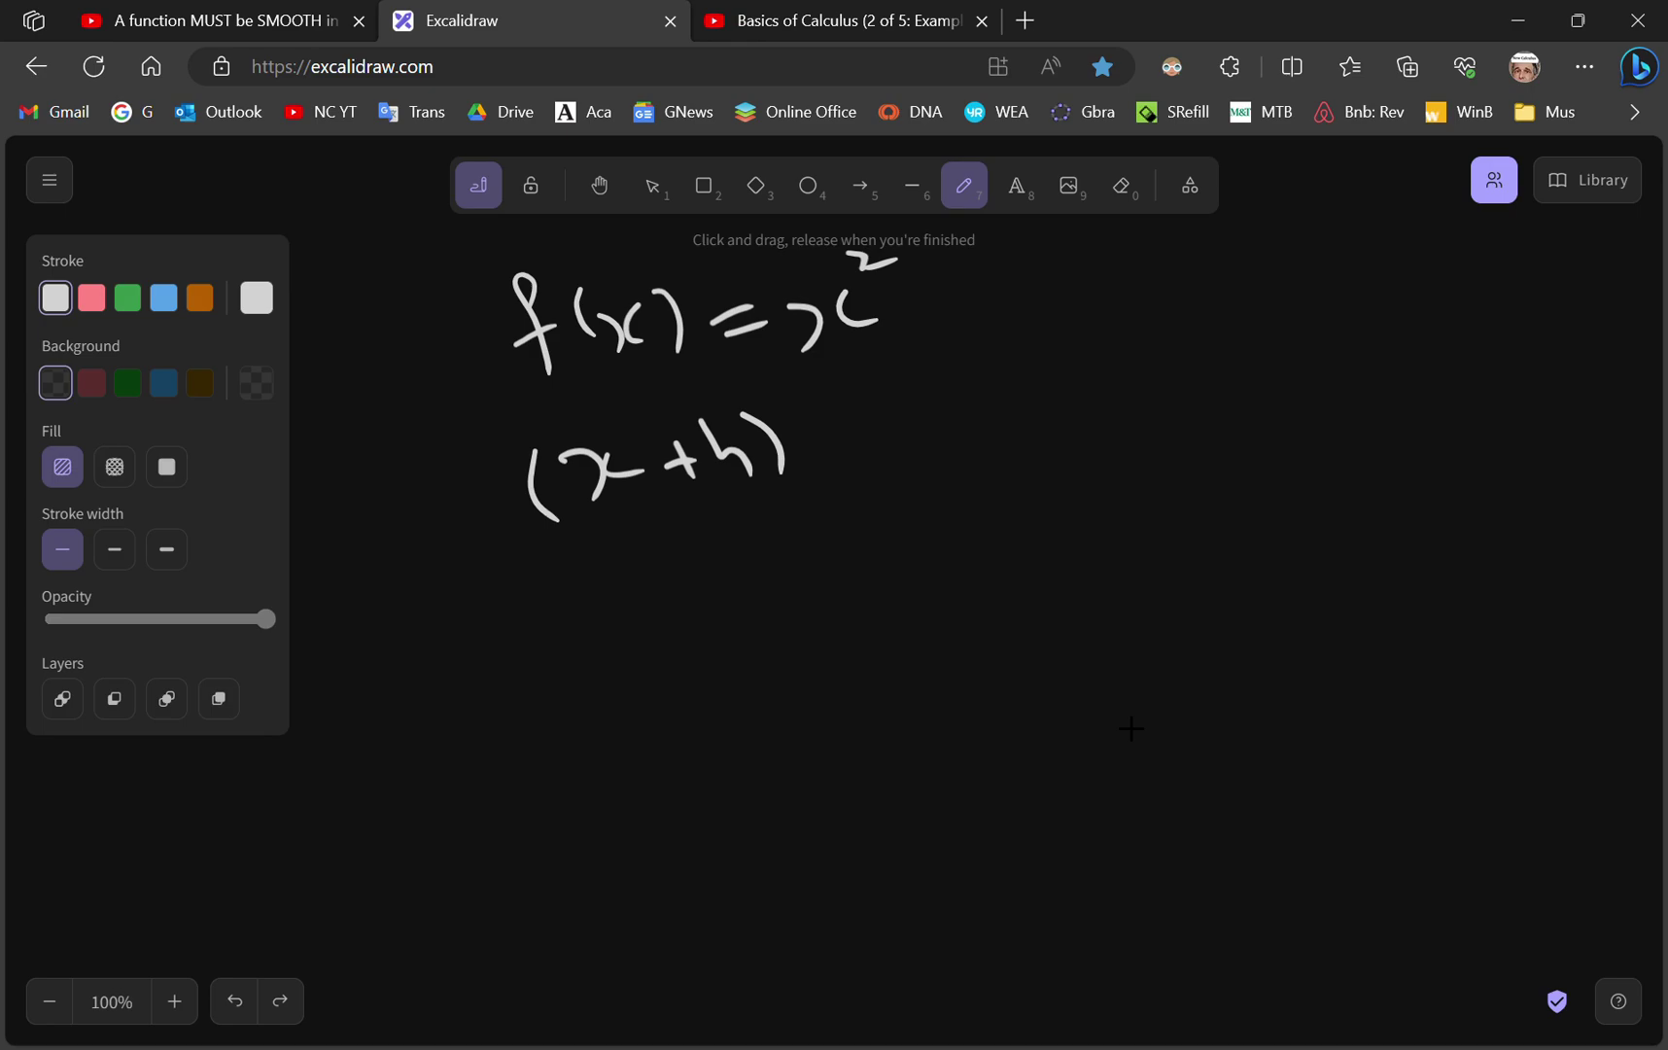
{"action": "mouse_move", "coordinate": [764, 378]}
{"action": "left_mouse_down"}
{"action": "mouse_move", "coordinate": [834, 387]}
{"action": "mouse_move", "coordinate": [866, 443]}
{"action": "left_mouse_up"}
{"action": "mouse_move", "coordinate": [892, 424]}
{"action": "left_mouse_down"}
{"action": "mouse_move", "coordinate": [906, 459]}
{"action": "mouse_move", "coordinate": [931, 449]}
{"action": "left_mouse_up"}
{"action": "left_click_drag", "start_coordinate": [930, 375], "coordinate": [956, 402]}
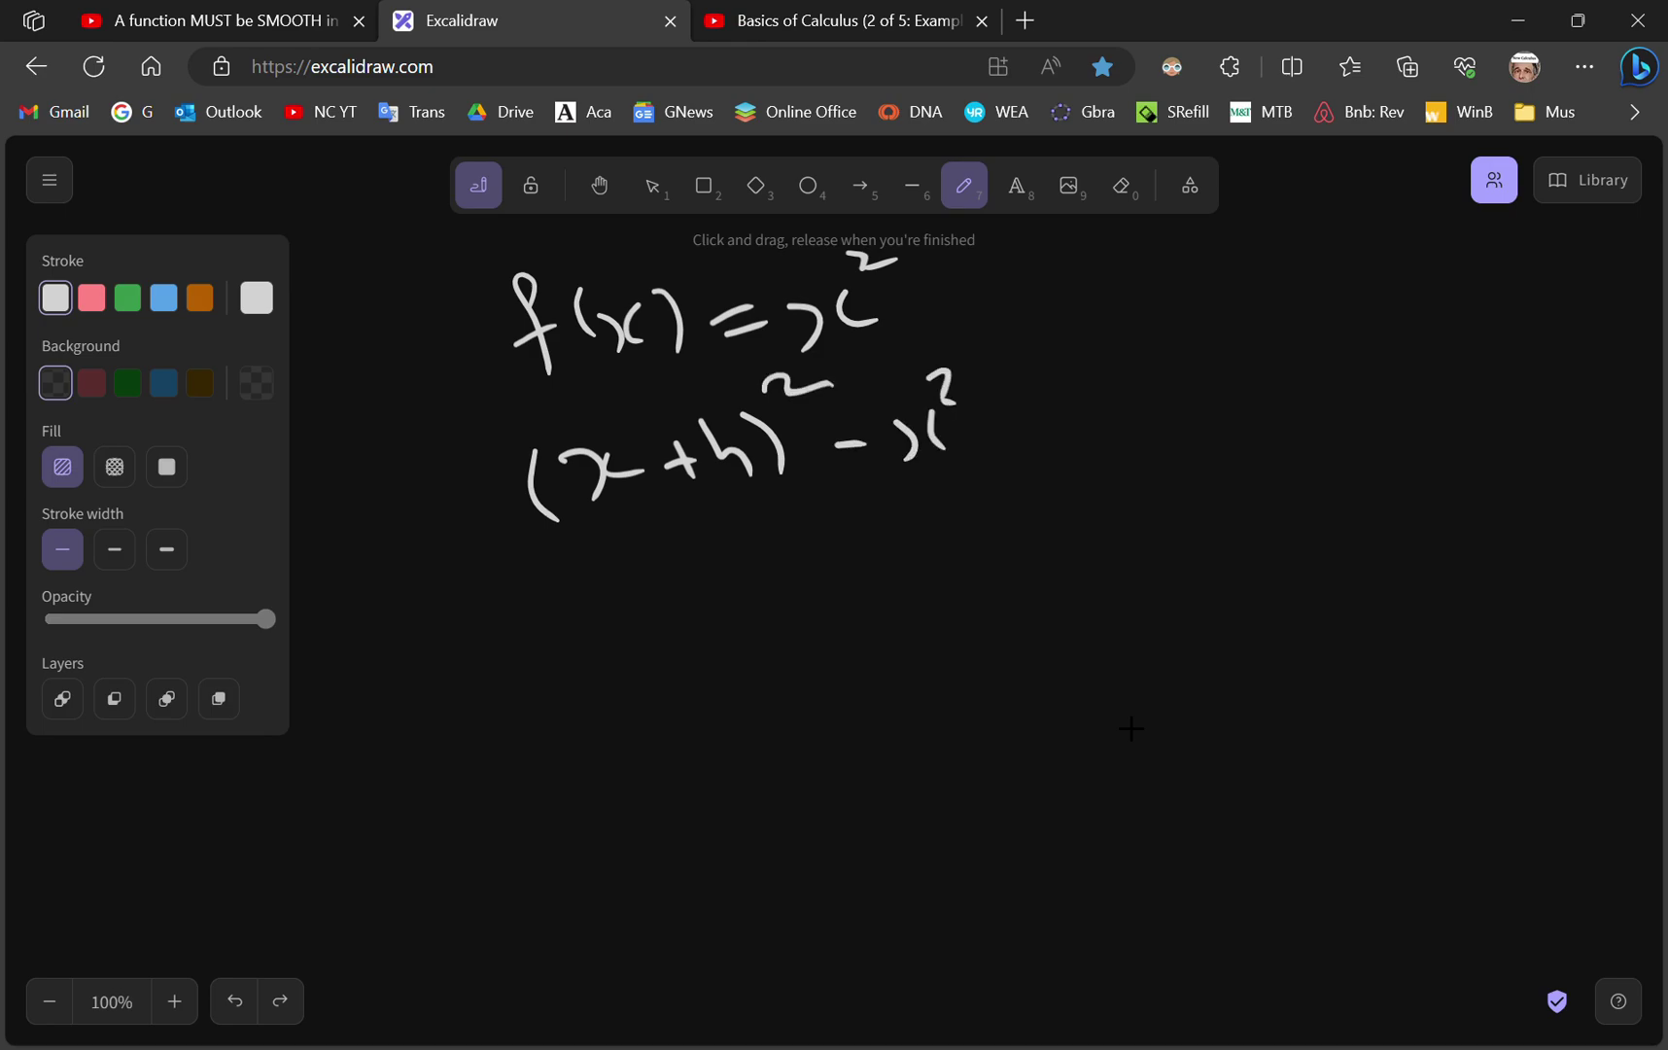
{"action": "left_click_drag", "start_coordinate": [523, 551], "coordinate": [970, 468]}
{"action": "mouse_move", "coordinate": [742, 522]}
{"action": "left_mouse_down"}
{"action": "mouse_move", "coordinate": [760, 563]}
{"action": "mouse_move", "coordinate": [800, 573]}
{"action": "left_mouse_up"}
{"action": "left_click", "coordinate": [1011, 498]}
{"action": "mouse_move", "coordinate": [988, 473]}
{"action": "left_mouse_down"}
{"action": "mouse_move", "coordinate": [1017, 468]}
{"action": "mouse_move", "coordinate": [1031, 497]}
{"action": "mouse_move", "coordinate": [1332, 426]}
{"action": "left_mouse_up"}
- Write the right-hand fraction (2xh + h²)/h
{"action": "left_click_drag", "start_coordinate": [1063, 376], "coordinate": [1126, 423]}
{"action": "mouse_move", "coordinate": [1143, 350]}
{"action": "left_mouse_down"}
{"action": "mouse_move", "coordinate": [1186, 394]}
{"action": "mouse_move", "coordinate": [1239, 368]}
{"action": "left_mouse_up"}
{"action": "left_click_drag", "start_coordinate": [1222, 349], "coordinate": [1229, 397]}
{"action": "mouse_move", "coordinate": [1279, 321]}
{"action": "left_mouse_down"}
{"action": "mouse_move", "coordinate": [1312, 387]}
{"action": "mouse_move", "coordinate": [1354, 321]}
{"action": "left_mouse_up"}
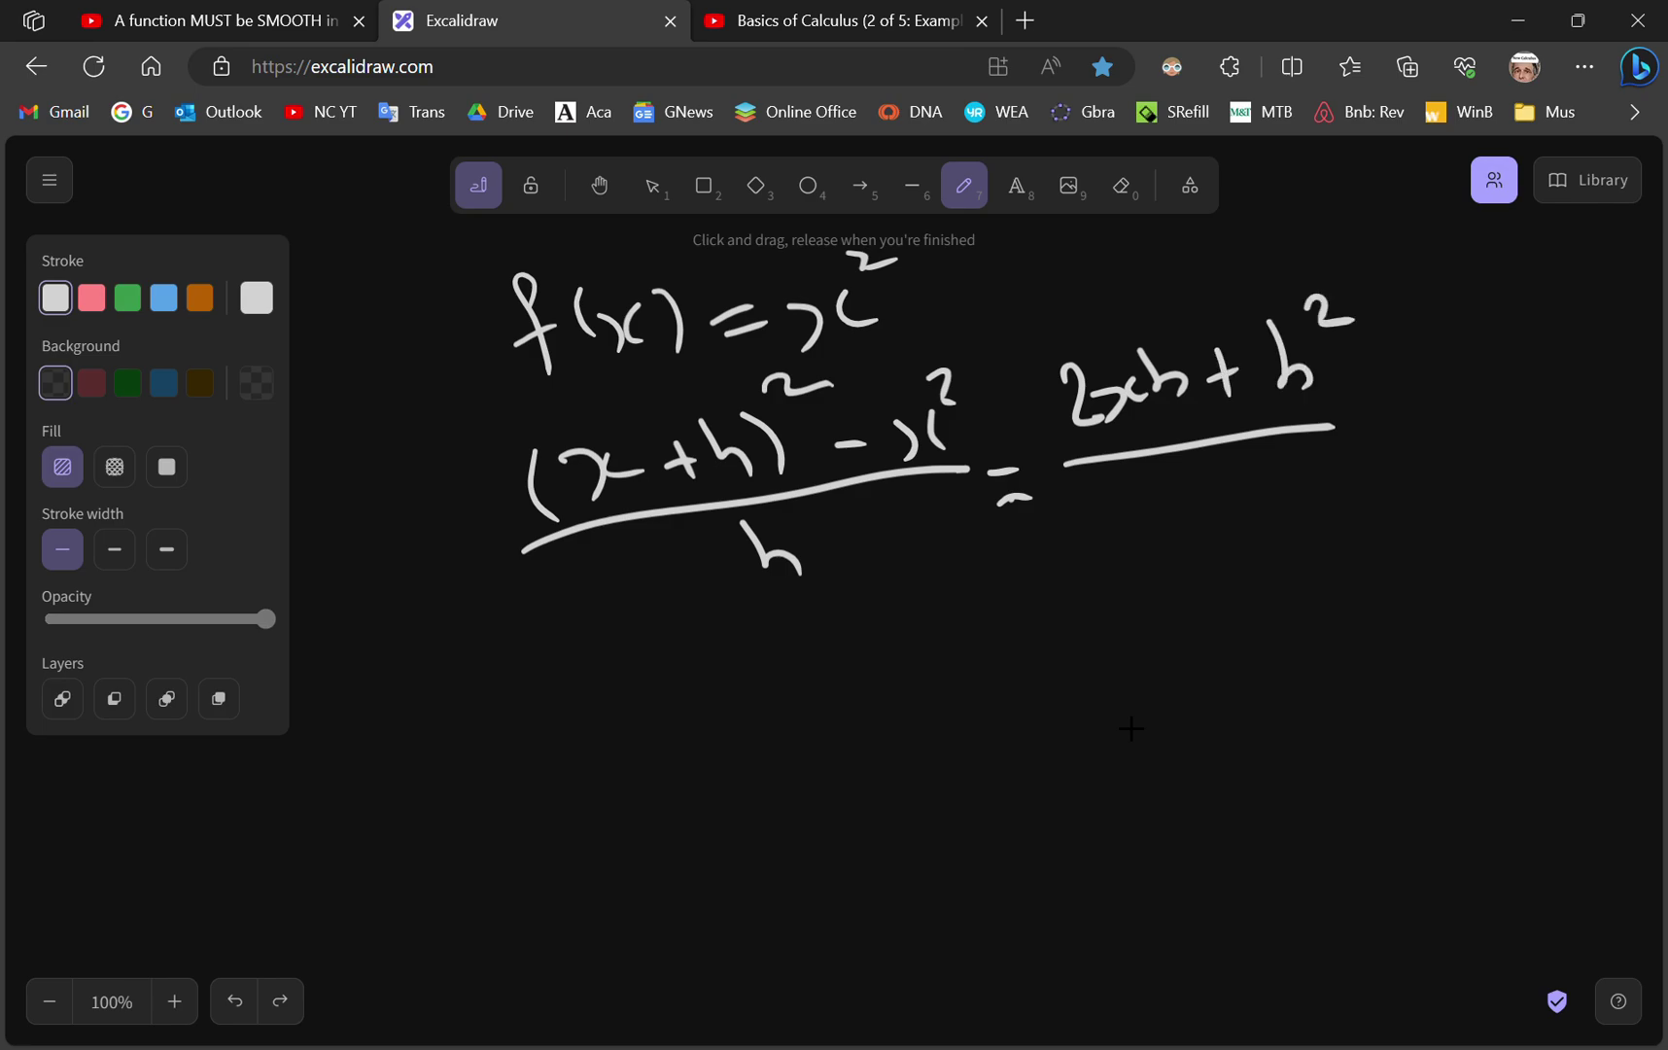
{"action": "left_click_drag", "start_coordinate": [1235, 449], "coordinate": [1290, 481]}
- Write = Lim h→0 below the left fraction, then cross the limit out with an X
{"action": "left_click_drag", "start_coordinate": [921, 638], "coordinate": [965, 625]}
{"action": "left_click_drag", "start_coordinate": [946, 664], "coordinate": [973, 658]}
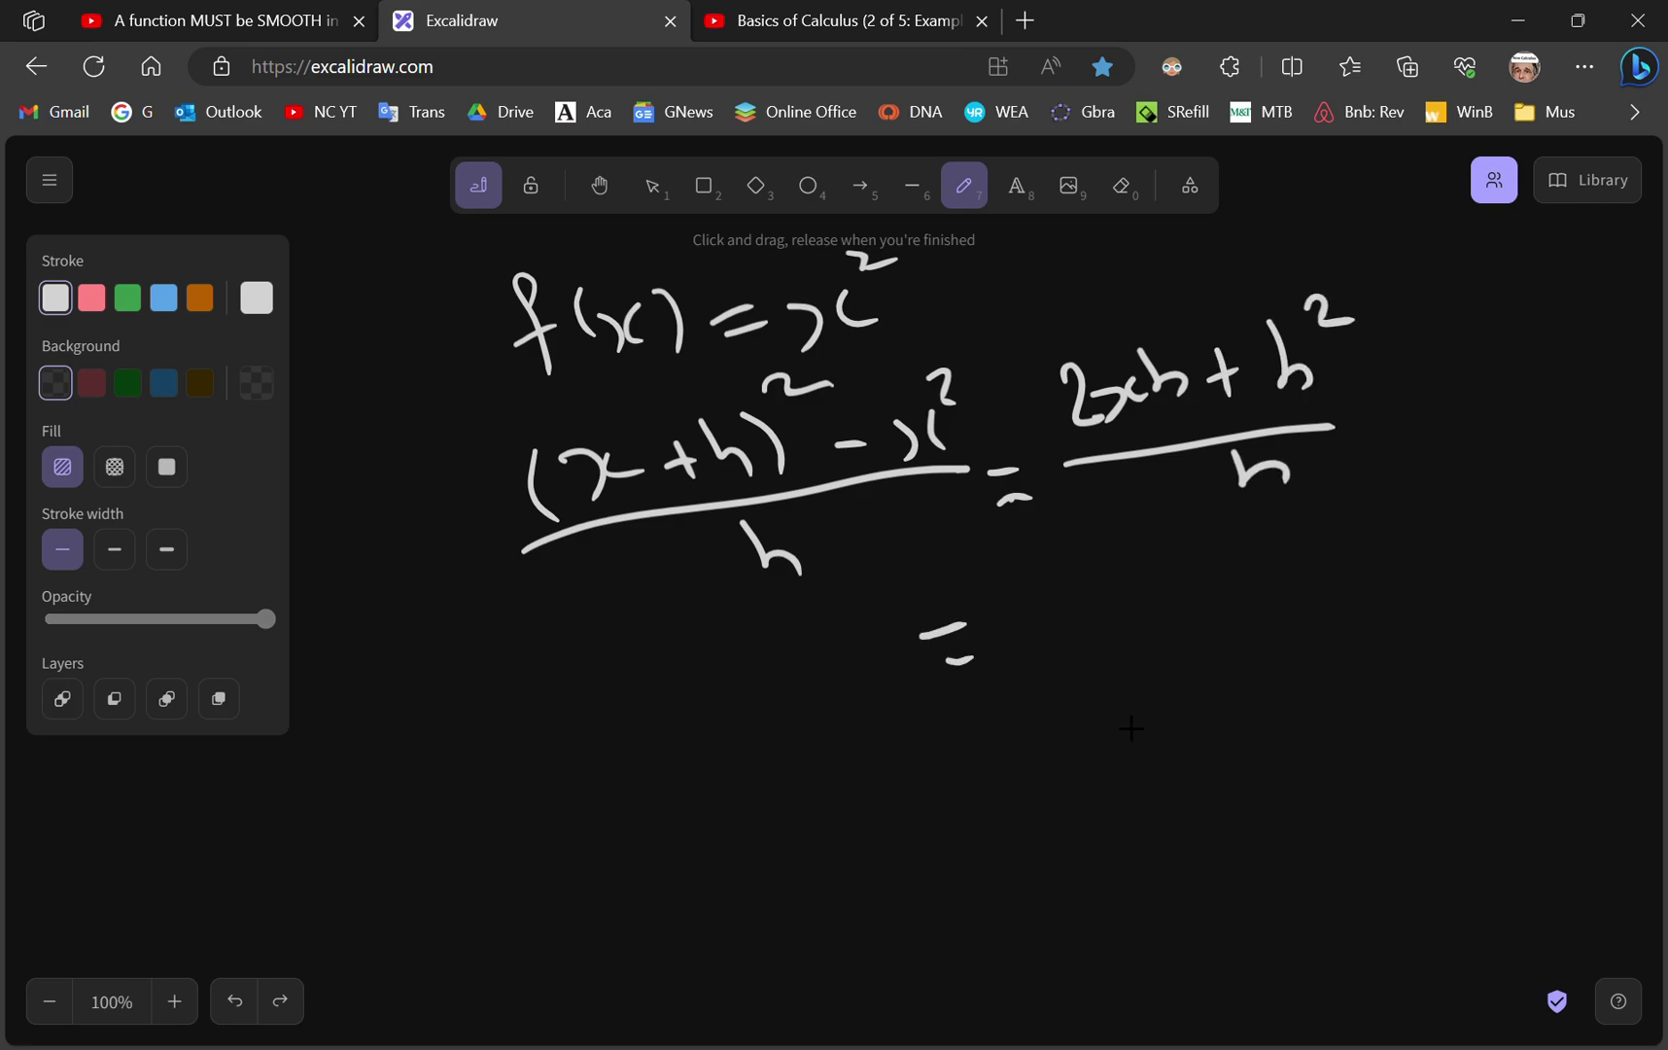
{"action": "left_click_drag", "start_coordinate": [1008, 574], "coordinate": [1046, 630]}
{"action": "left_click_drag", "start_coordinate": [1057, 614], "coordinate": [1063, 628]}
{"action": "left_click_drag", "start_coordinate": [1059, 594], "coordinate": [1107, 605]}
{"action": "left_click_drag", "start_coordinate": [1033, 696], "coordinate": [1062, 669]}
{"action": "left_click_drag", "start_coordinate": [1071, 657], "coordinate": [1103, 638]}
{"action": "left_click_drag", "start_coordinate": [1113, 650], "coordinate": [1139, 632]}
{"action": "left_click_drag", "start_coordinate": [1118, 526], "coordinate": [1047, 716]}
{"action": "left_click_drag", "start_coordinate": [990, 568], "coordinate": [1125, 697]}
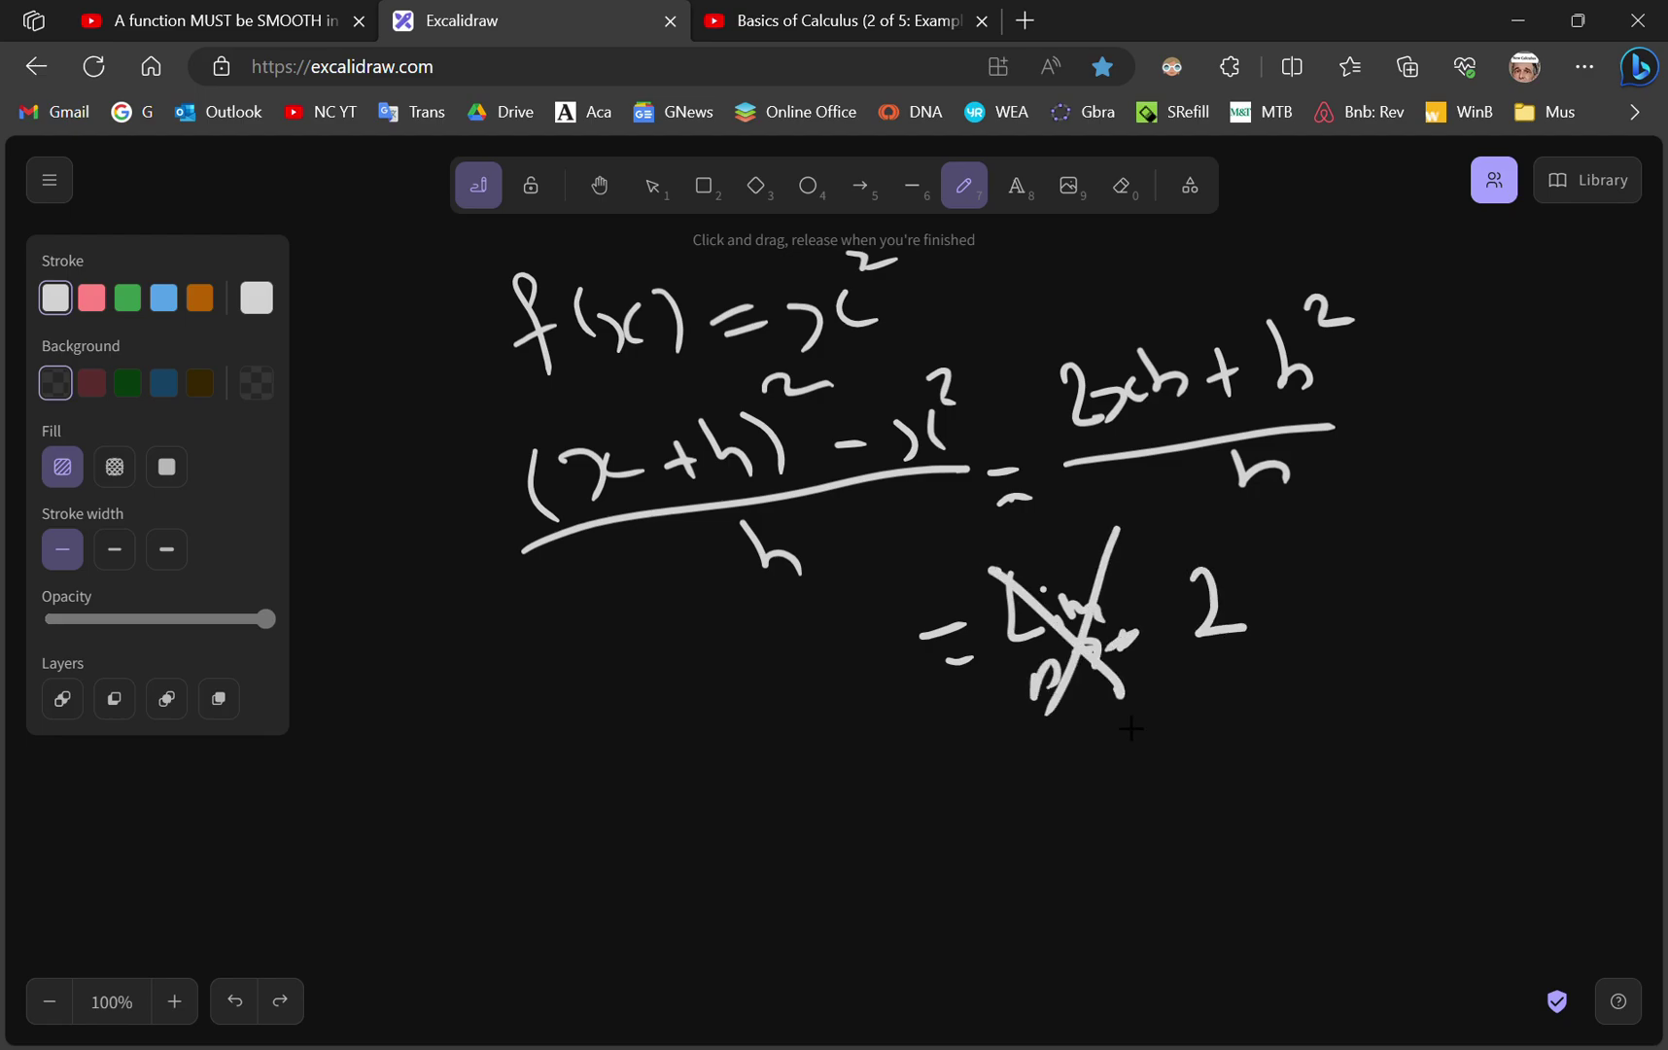
- Write 2x + h, then circle h and label it Q(x,h)
{"action": "left_click_drag", "start_coordinate": [1255, 593], "coordinate": [1281, 633]}
{"action": "mouse_move", "coordinate": [1308, 579]}
{"action": "left_mouse_down"}
{"action": "mouse_move", "coordinate": [1272, 636]}
{"action": "mouse_move", "coordinate": [1384, 572]}
{"action": "left_mouse_up"}
{"action": "left_click_drag", "start_coordinate": [1352, 551], "coordinate": [1364, 597]}
{"action": "mouse_move", "coordinate": [1412, 514]}
{"action": "left_mouse_down"}
{"action": "mouse_move", "coordinate": [1492, 623]}
{"action": "mouse_move", "coordinate": [1429, 611]}
{"action": "mouse_move", "coordinate": [1487, 623]}
{"action": "mouse_move", "coordinate": [1512, 556]}
{"action": "mouse_move", "coordinate": [1468, 618]}
{"action": "mouse_move", "coordinate": [1463, 705]}
{"action": "mouse_move", "coordinate": [1415, 778]}
{"action": "mouse_move", "coordinate": [1452, 758]}
{"action": "mouse_move", "coordinate": [1480, 770]}
{"action": "left_mouse_up"}
{"action": "mouse_move", "coordinate": [1481, 769]}
{"action": "left_mouse_down"}
{"action": "mouse_move", "coordinate": [1525, 739]}
{"action": "mouse_move", "coordinate": [1548, 764]}
{"action": "left_mouse_up"}
{"action": "mouse_move", "coordinate": [1561, 712]}
{"action": "left_mouse_down"}
{"action": "mouse_move", "coordinate": [1546, 737]}
{"action": "mouse_move", "coordinate": [1588, 739]}
{"action": "left_mouse_up"}
{"action": "left_click_drag", "start_coordinate": [1575, 681], "coordinate": [1604, 747]}
- Scribble out the crossed limit, add an equals sign below, and cross out the circled h
{"action": "mouse_move", "coordinate": [1011, 632]}
{"action": "left_mouse_down"}
{"action": "mouse_move", "coordinate": [1085, 612]}
{"action": "mouse_move", "coordinate": [1157, 671]}
{"action": "left_mouse_up"}
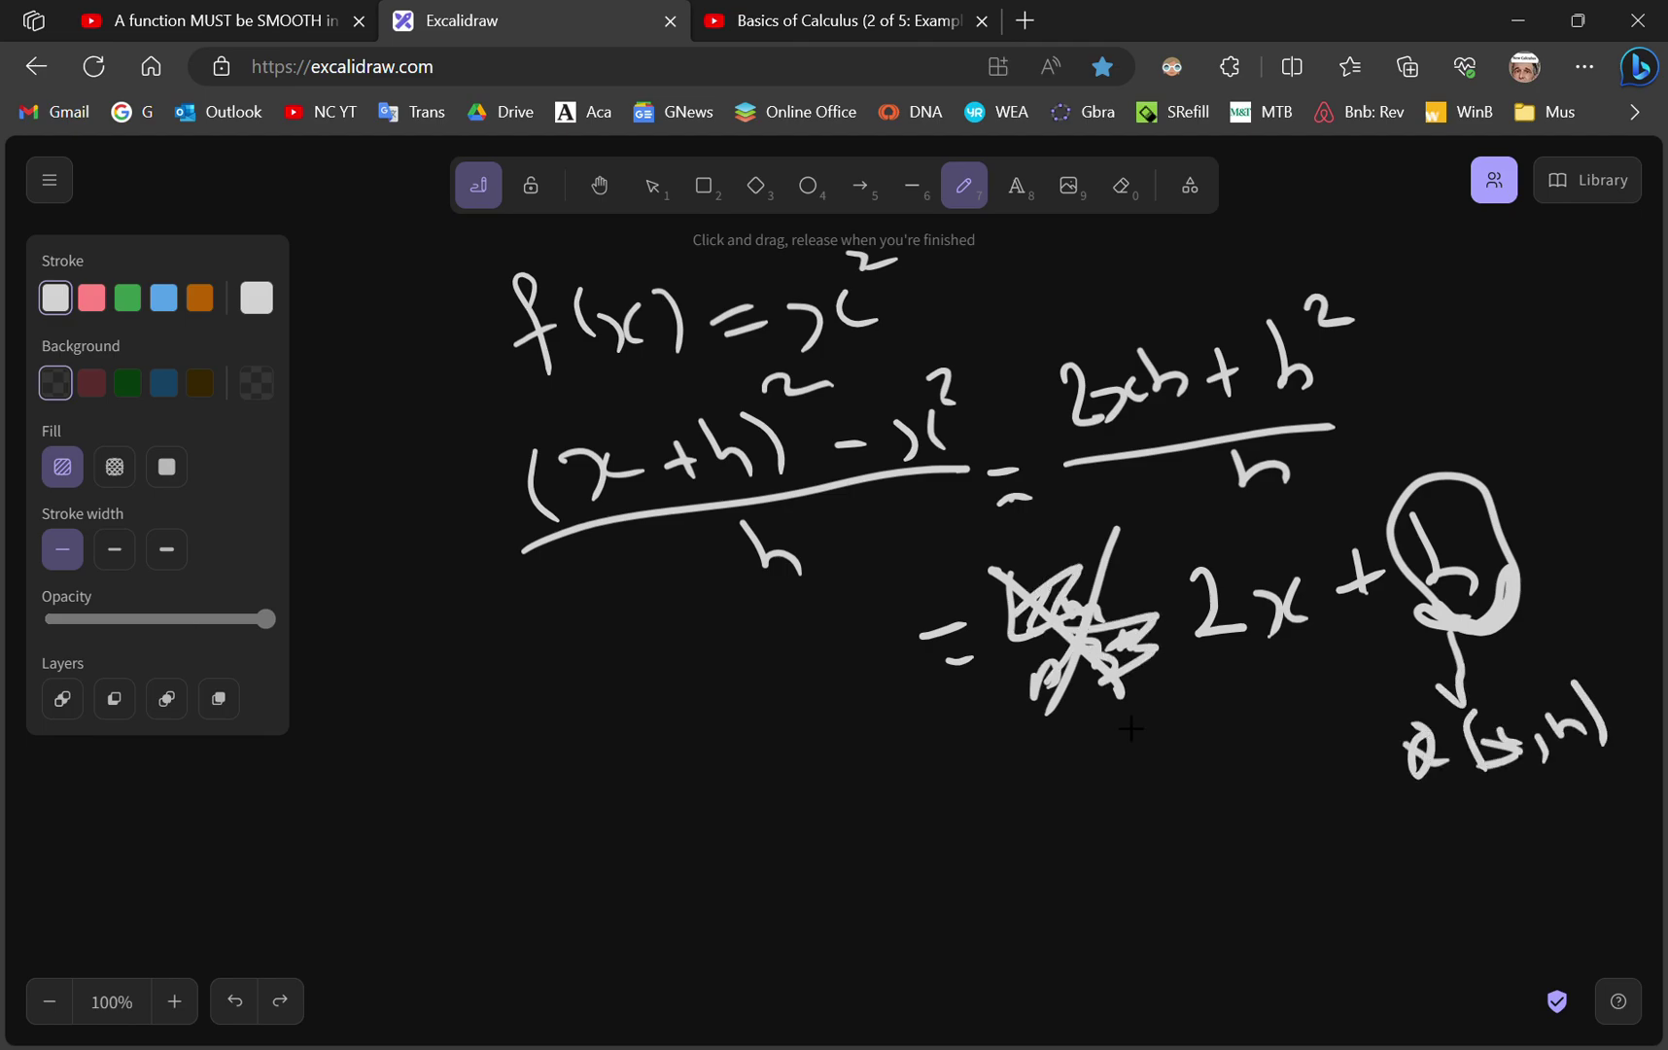
{"action": "left_click_drag", "start_coordinate": [927, 792], "coordinate": [968, 791]}
{"action": "left_click_drag", "start_coordinate": [938, 829], "coordinate": [988, 814]}
{"action": "left_click_drag", "start_coordinate": [1519, 453], "coordinate": [1424, 622]}
{"action": "left_click_drag", "start_coordinate": [1338, 481], "coordinate": [1577, 578]}
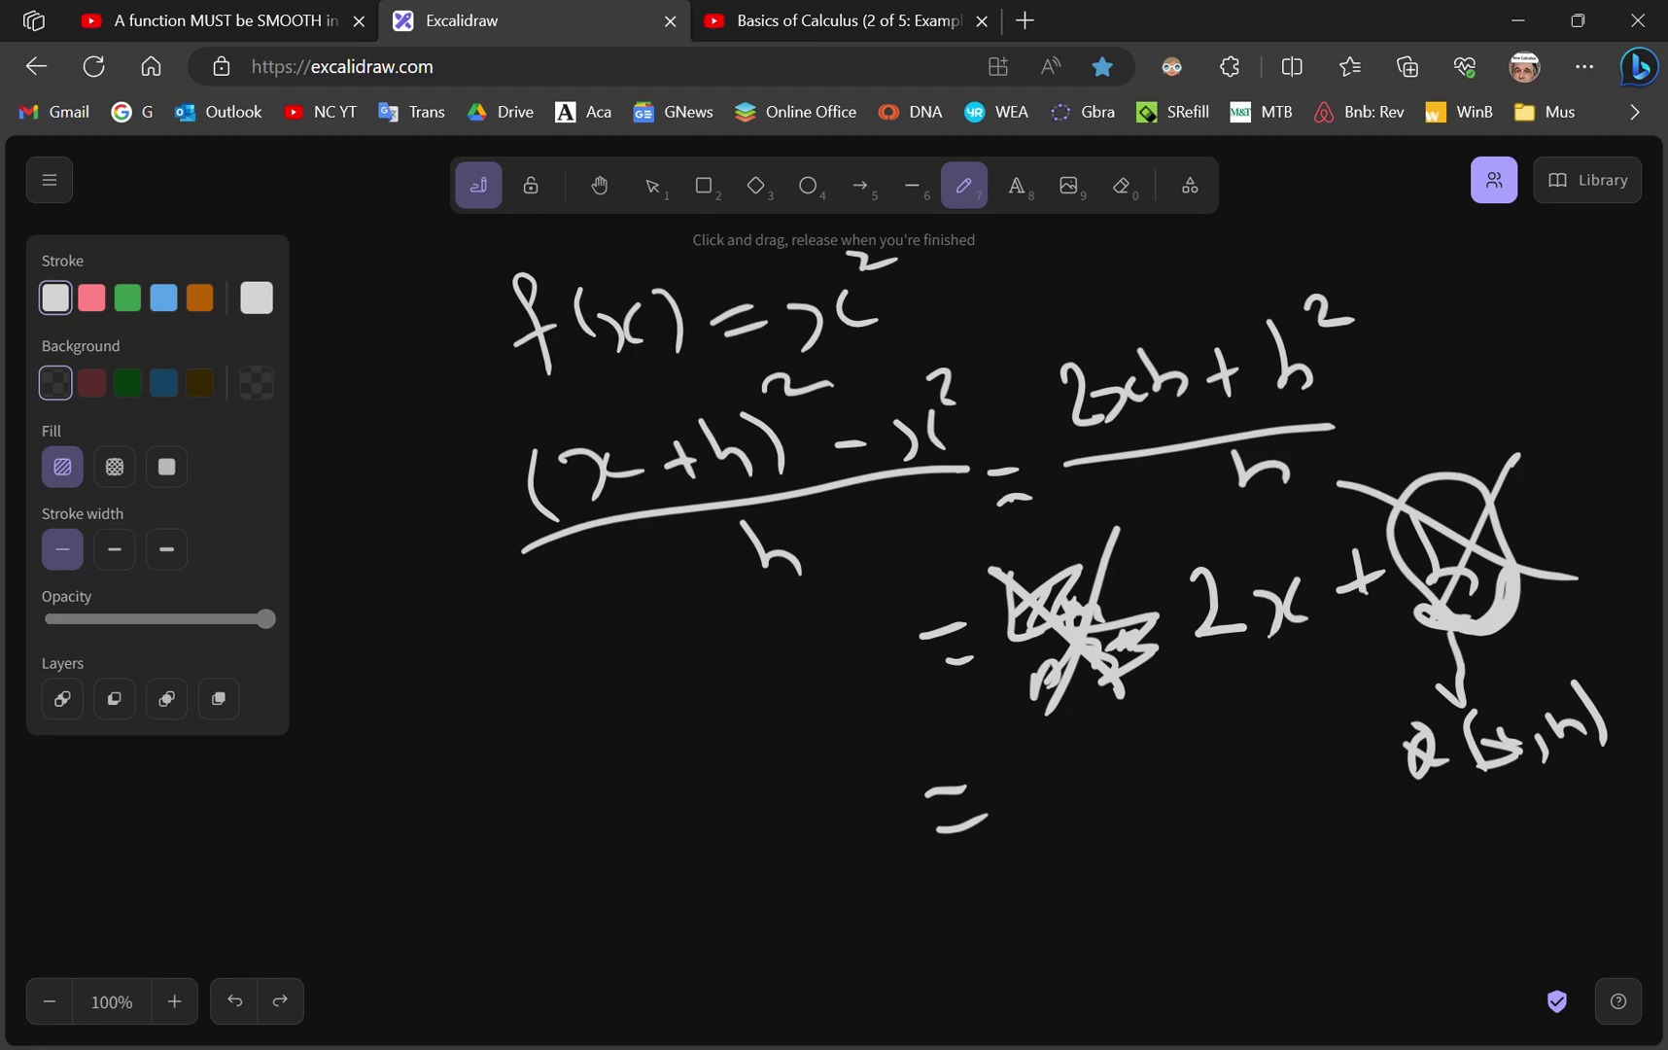
- Underline 2x, write = f'(x) beneath it, and add another equals sign
{"action": "mouse_move", "coordinate": [1182, 647]}
{"action": "left_mouse_down"}
{"action": "mouse_move", "coordinate": [1194, 667]}
{"action": "mouse_move", "coordinate": [1322, 634]}
{"action": "left_mouse_up"}
{"action": "mouse_move", "coordinate": [1079, 741]}
{"action": "left_mouse_down"}
{"action": "mouse_move", "coordinate": [1064, 854]}
{"action": "mouse_move", "coordinate": [1076, 783]}
{"action": "mouse_move", "coordinate": [1103, 782]}
{"action": "left_mouse_up"}
{"action": "mouse_move", "coordinate": [1140, 760]}
{"action": "left_mouse_down"}
{"action": "mouse_move", "coordinate": [1133, 836]}
{"action": "mouse_move", "coordinate": [1184, 799]}
{"action": "left_mouse_up"}
{"action": "left_click_drag", "start_coordinate": [1206, 732], "coordinate": [1230, 807]}
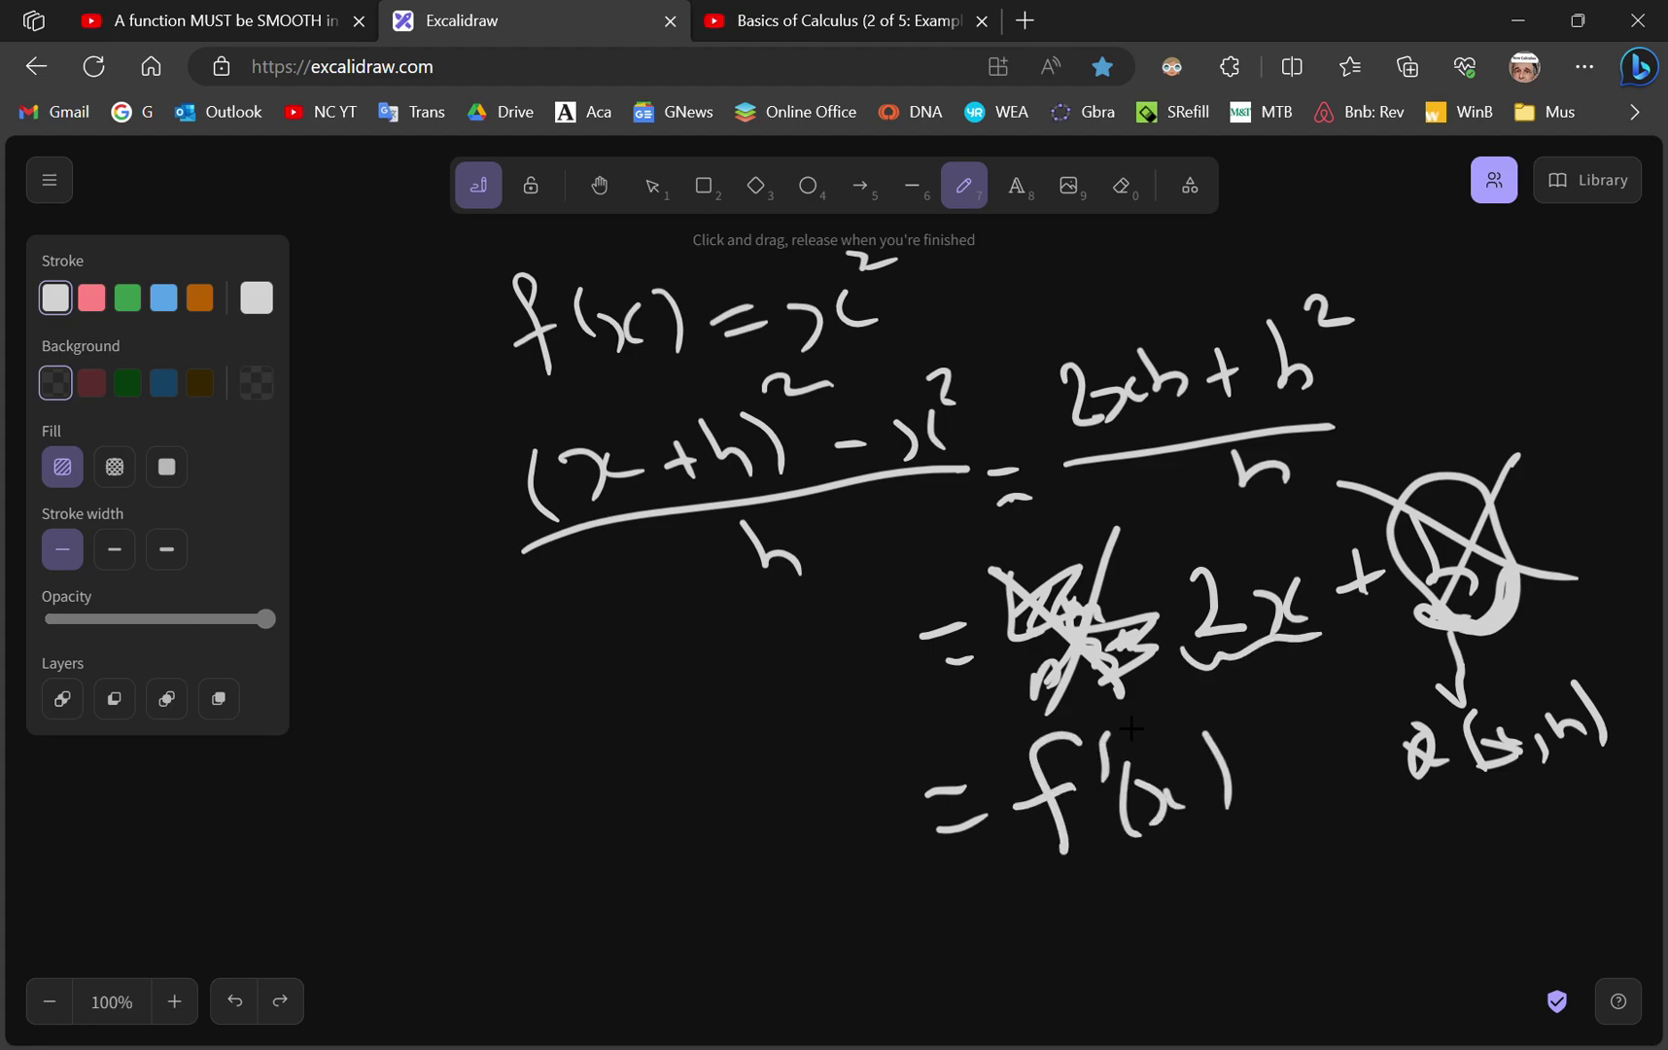
{"action": "left_click_drag", "start_coordinate": [1195, 685], "coordinate": [1324, 638]}
{"action": "left_click_drag", "start_coordinate": [928, 914], "coordinate": [986, 903]}
{"action": "left_click_drag", "start_coordinate": [945, 961], "coordinate": [992, 940]}
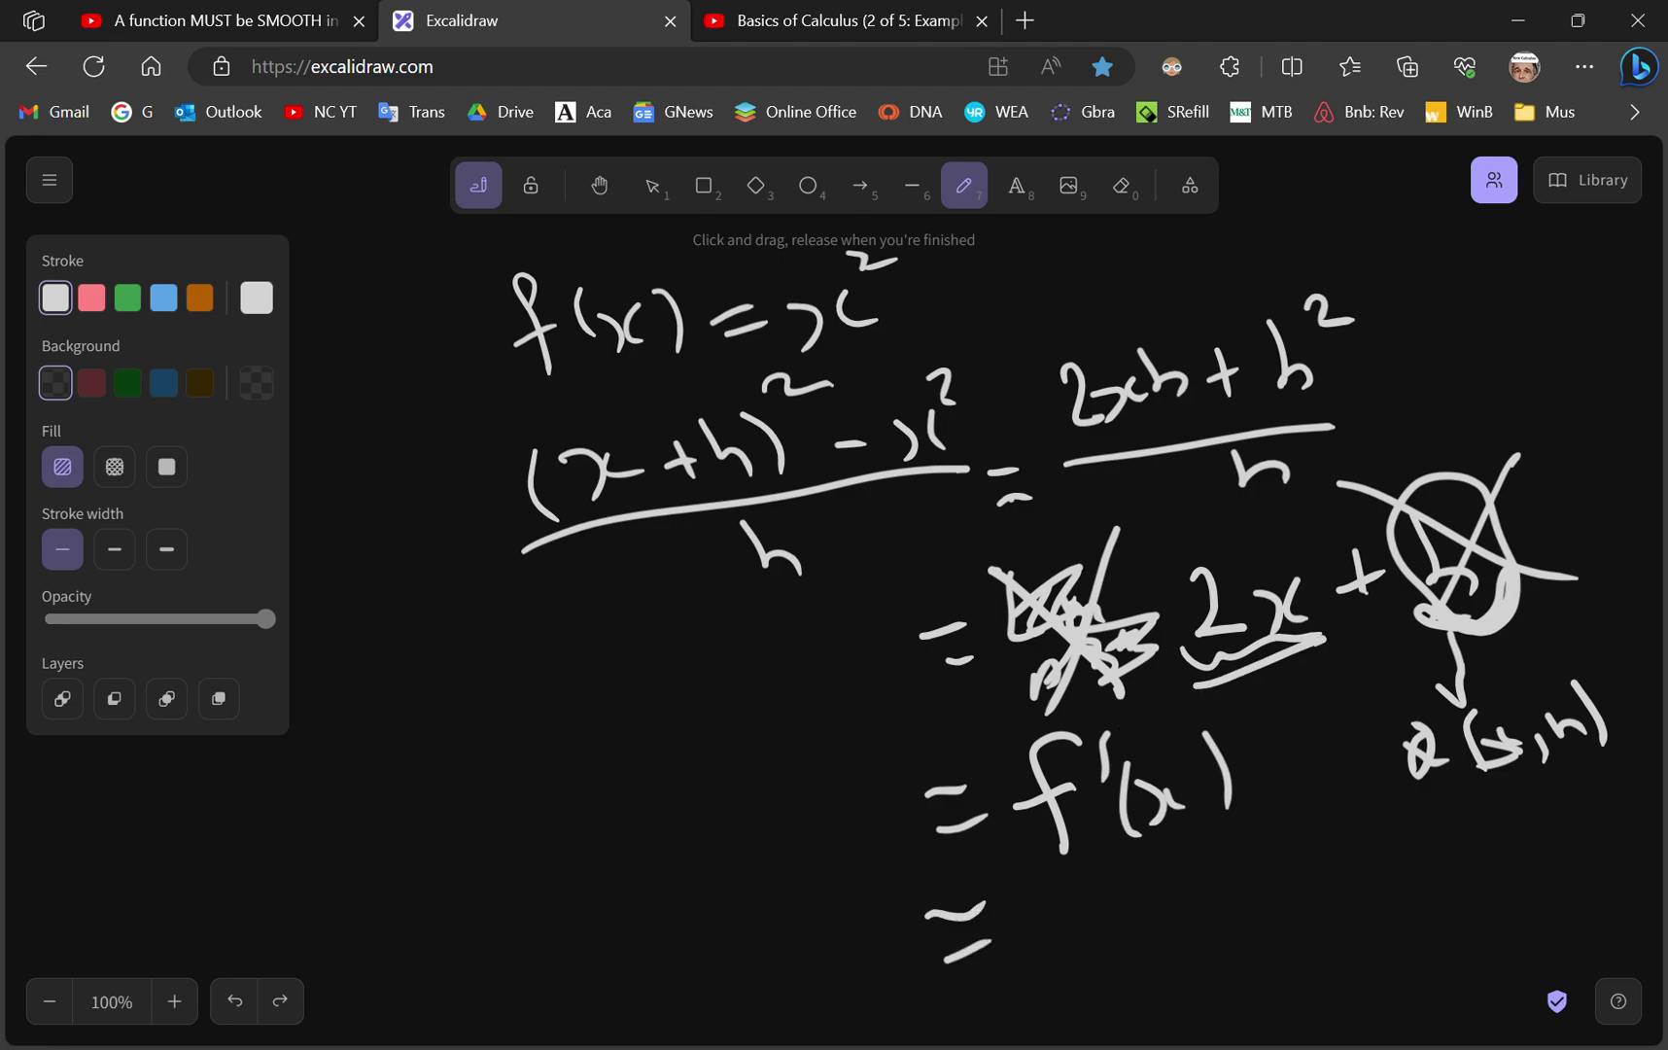
- Write (f(x+h) − f(x))/h at the lower left
{"action": "mouse_move", "coordinate": [512, 818]}
{"action": "left_mouse_down"}
{"action": "mouse_move", "coordinate": [514, 885]}
{"action": "mouse_move", "coordinate": [541, 828]}
{"action": "left_mouse_up"}
{"action": "mouse_move", "coordinate": [559, 812]}
{"action": "left_mouse_down"}
{"action": "mouse_move", "coordinate": [550, 880]}
{"action": "mouse_move", "coordinate": [576, 885]}
{"action": "left_mouse_up"}
{"action": "mouse_move", "coordinate": [587, 832]}
{"action": "left_mouse_down"}
{"action": "mouse_move", "coordinate": [598, 864]}
{"action": "mouse_move", "coordinate": [628, 855]}
{"action": "left_mouse_up"}
{"action": "mouse_move", "coordinate": [619, 827]}
{"action": "left_mouse_down"}
{"action": "mouse_move", "coordinate": [618, 868]}
{"action": "mouse_move", "coordinate": [664, 863]}
{"action": "left_mouse_up"}
{"action": "mouse_move", "coordinate": [665, 812]}
{"action": "left_mouse_down"}
{"action": "mouse_move", "coordinate": [671, 885]}
{"action": "mouse_move", "coordinate": [729, 844]}
{"action": "left_mouse_up"}
{"action": "mouse_move", "coordinate": [739, 812]}
{"action": "left_mouse_down"}
{"action": "mouse_move", "coordinate": [770, 842]}
{"action": "mouse_move", "coordinate": [768, 871]}
{"action": "left_mouse_up"}
{"action": "left_click_drag", "start_coordinate": [722, 828], "coordinate": [745, 822]}
{"action": "mouse_move", "coordinate": [793, 791]}
{"action": "left_mouse_down"}
{"action": "mouse_move", "coordinate": [774, 852]}
{"action": "mouse_move", "coordinate": [825, 817]}
{"action": "mouse_move", "coordinate": [879, 828]}
{"action": "left_mouse_up"}
{"action": "left_click_drag", "start_coordinate": [500, 941], "coordinate": [805, 902]}
{"action": "left_click_drag", "start_coordinate": [704, 935], "coordinate": [764, 984]}
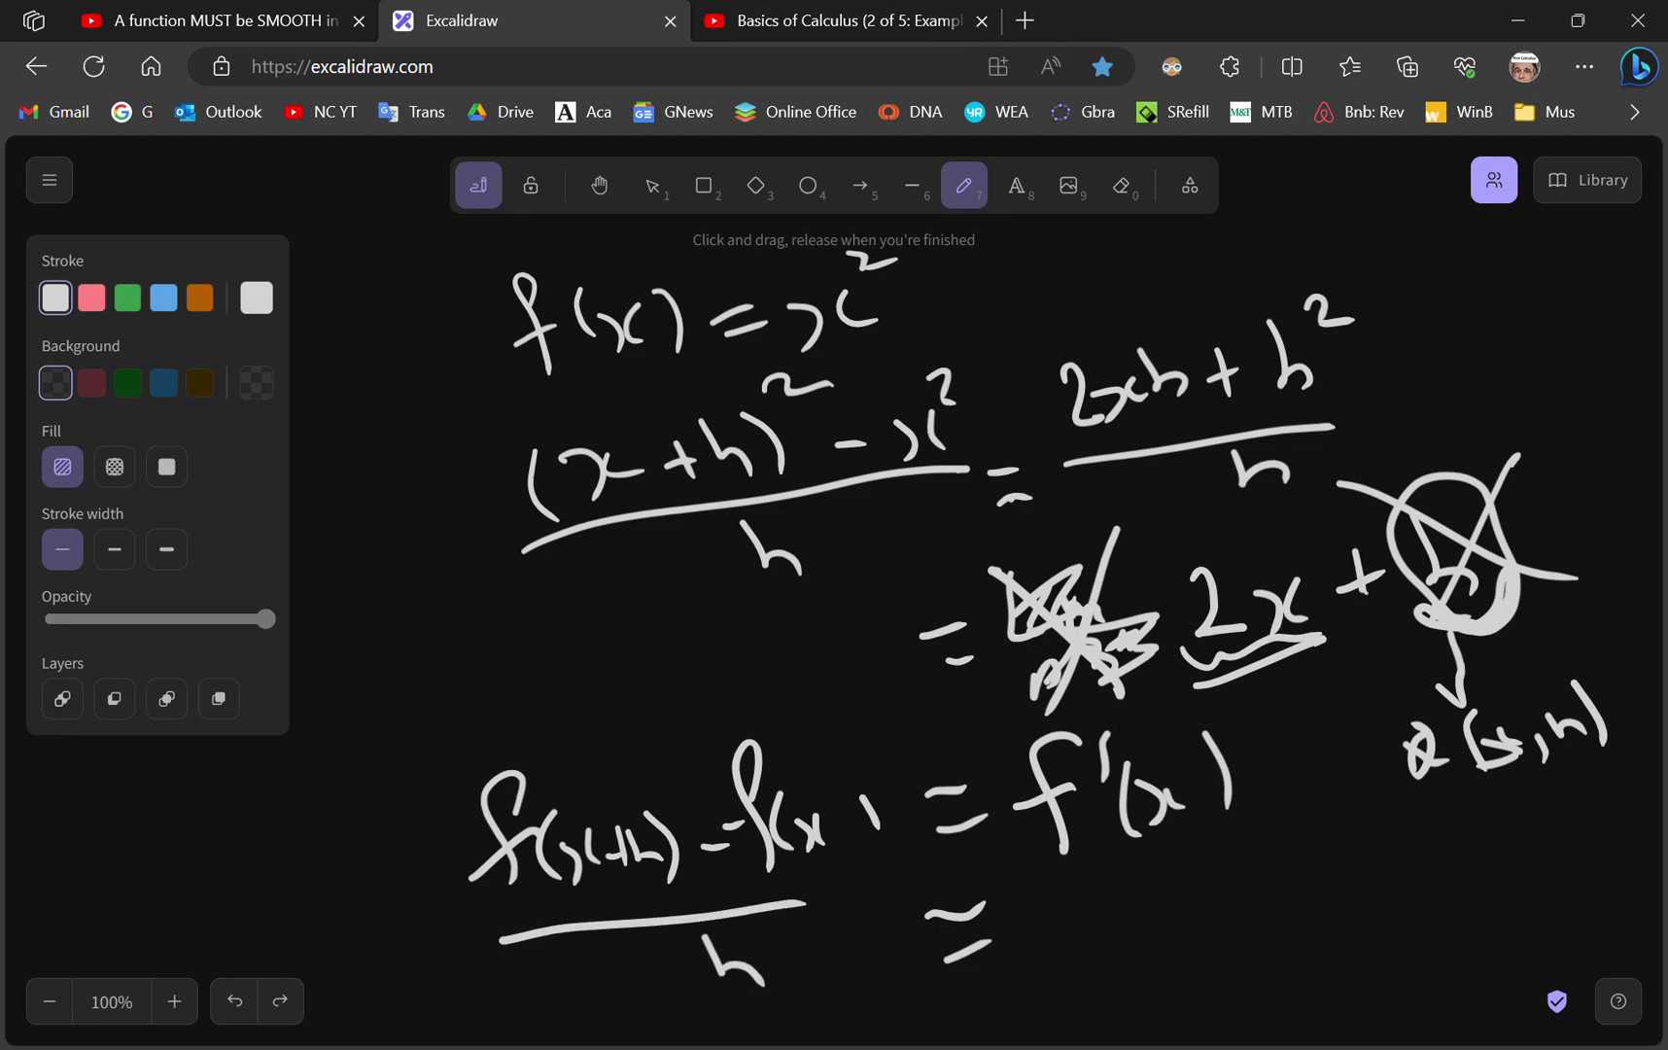
- Complete the bottom line with f'(x) + Q(x,h)
{"action": "mouse_move", "coordinate": [1056, 888]}
{"action": "left_mouse_down"}
{"action": "mouse_move", "coordinate": [1068, 969]}
{"action": "mouse_move", "coordinate": [1056, 937]}
{"action": "left_mouse_up"}
{"action": "left_click_drag", "start_coordinate": [1099, 873], "coordinate": [1100, 904]}
{"action": "mouse_move", "coordinate": [1128, 922]}
{"action": "left_mouse_down"}
{"action": "mouse_move", "coordinate": [1120, 945]}
{"action": "mouse_move", "coordinate": [1153, 911]}
{"action": "left_mouse_up"}
{"action": "left_click_drag", "start_coordinate": [1157, 909], "coordinate": [1206, 943]}
{"action": "mouse_move", "coordinate": [1227, 920]}
{"action": "left_mouse_down"}
{"action": "mouse_move", "coordinate": [1301, 872]}
{"action": "mouse_move", "coordinate": [1257, 919]}
{"action": "left_mouse_up"}
{"action": "mouse_move", "coordinate": [1315, 827]}
{"action": "left_mouse_down"}
{"action": "mouse_move", "coordinate": [1346, 891]}
{"action": "mouse_move", "coordinate": [1370, 900]}
{"action": "left_mouse_up"}
{"action": "left_click_drag", "start_coordinate": [1391, 856], "coordinate": [1445, 904]}
{"action": "left_click_drag", "start_coordinate": [1454, 820], "coordinate": [1500, 877]}
{"action": "left_click_drag", "start_coordinate": [1502, 809], "coordinate": [1507, 898]}
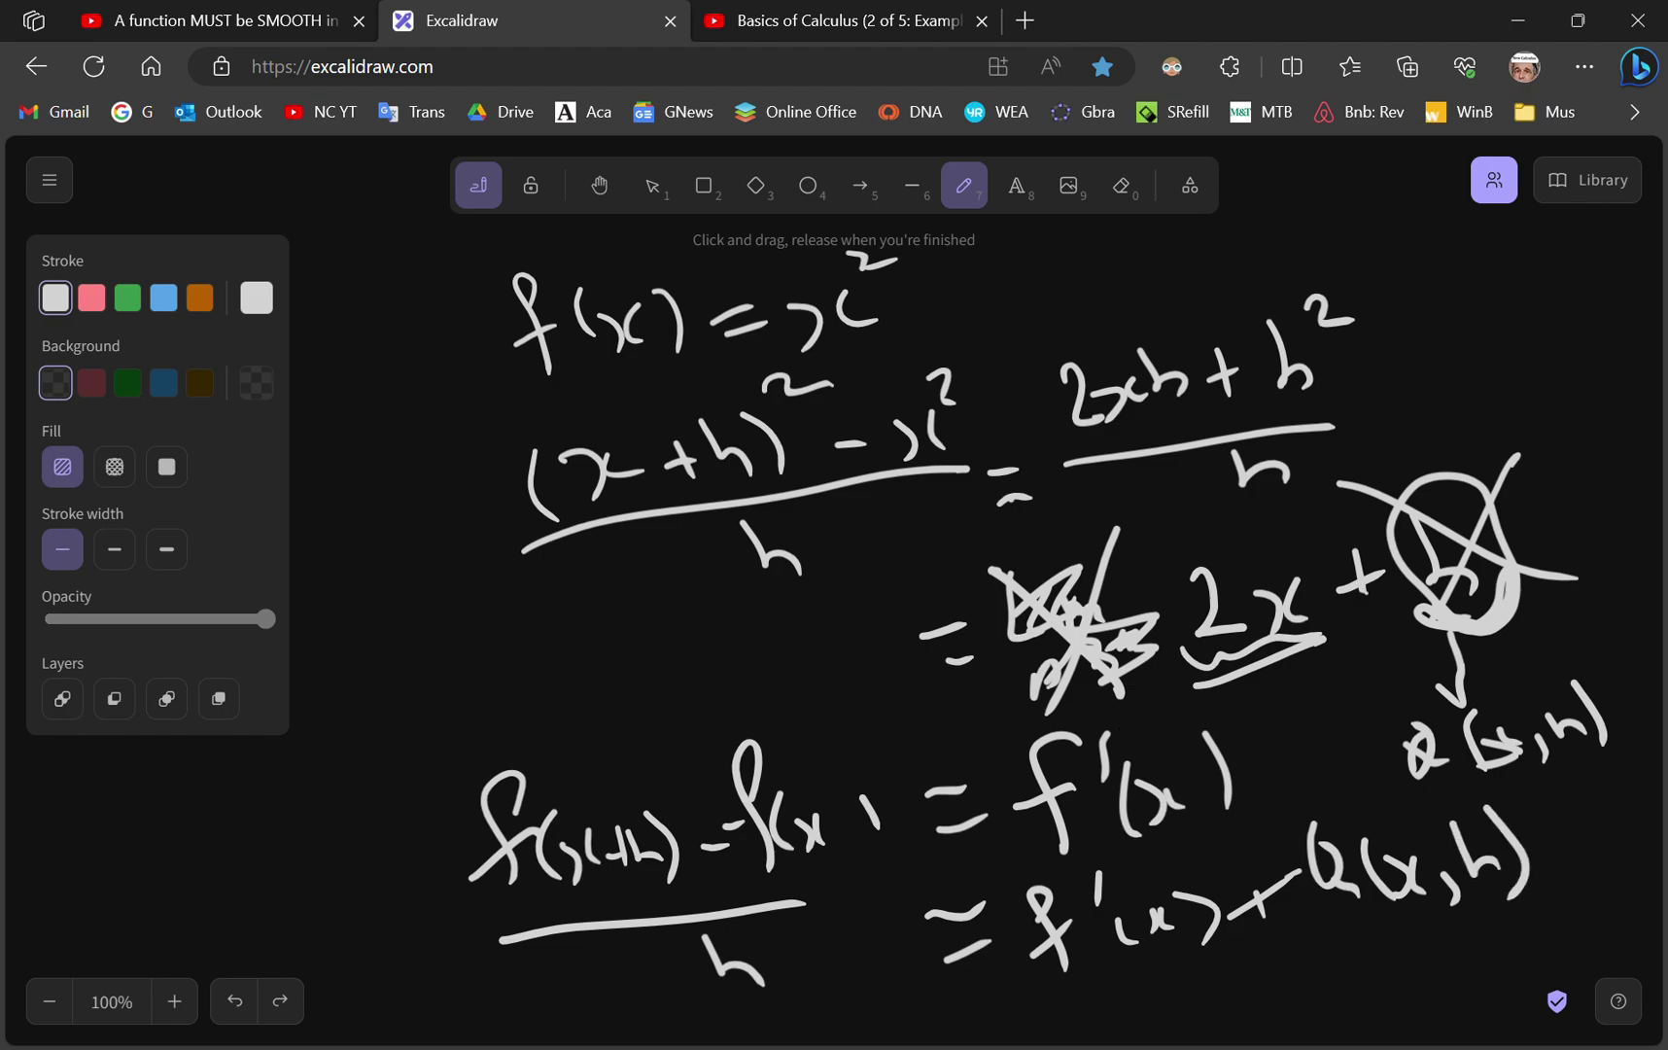
- Switch with Ctrl+Tab to the paused 'Basics of Calculus (2 of 5)' YouTube video
{"action": "key", "text": "ctrl+Tab"}
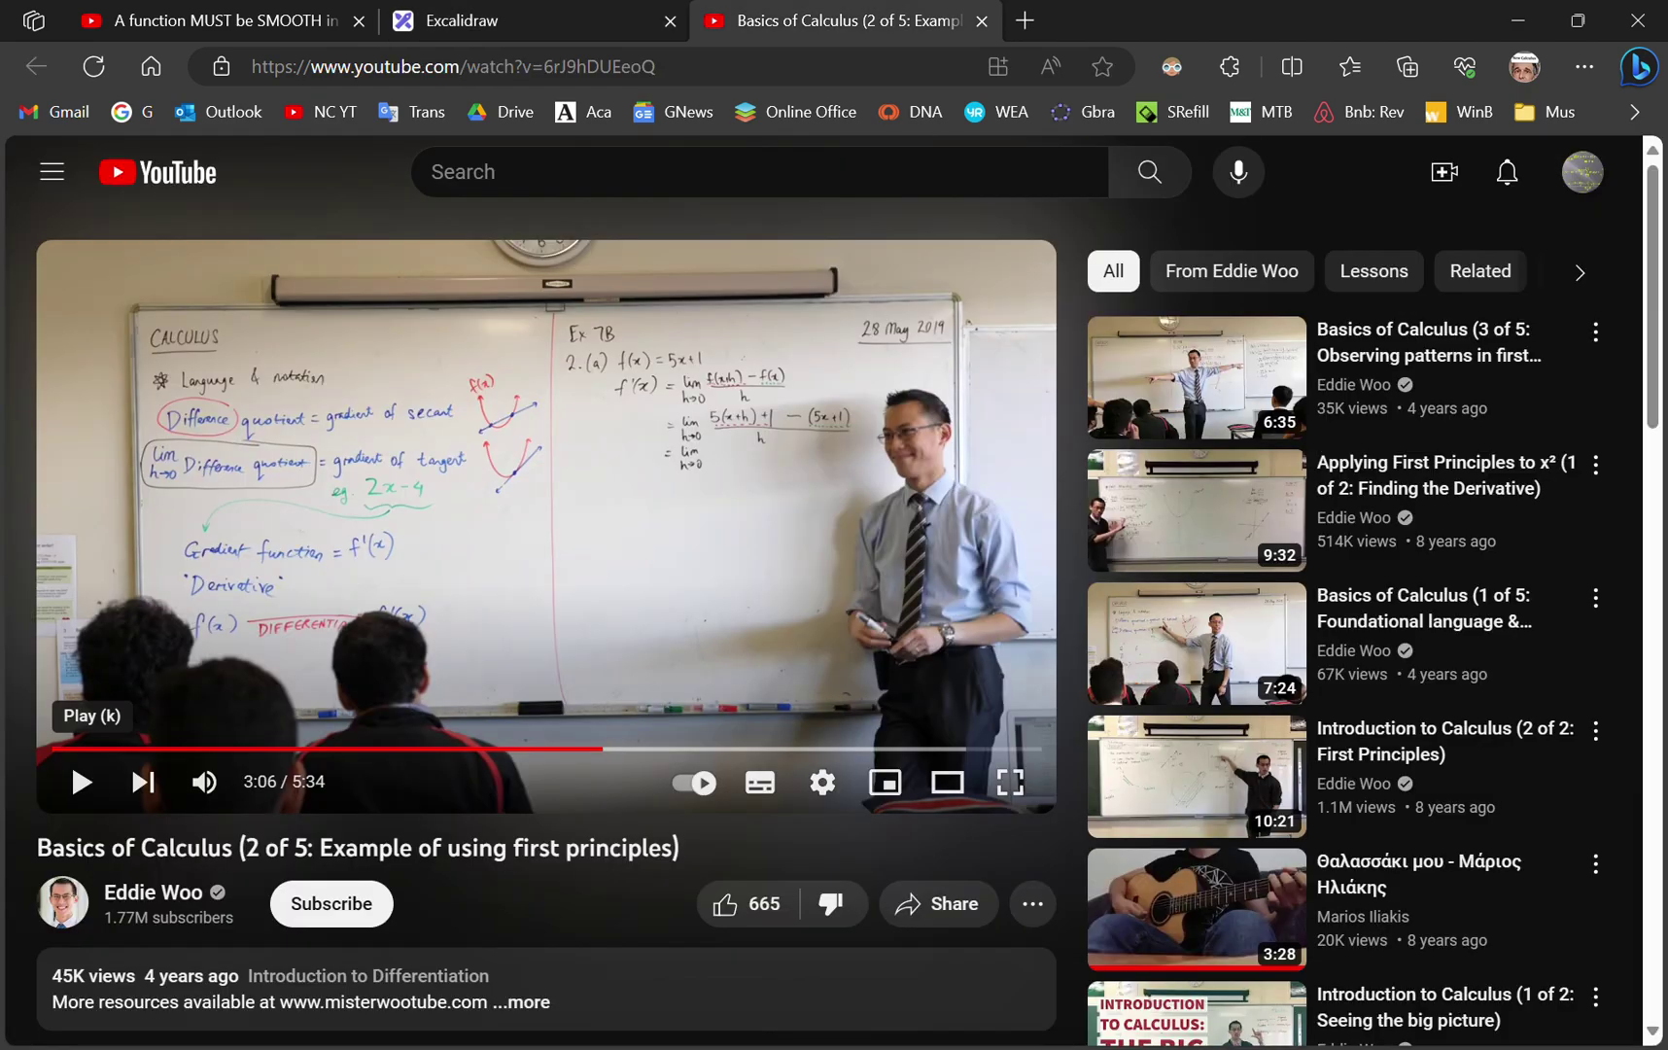